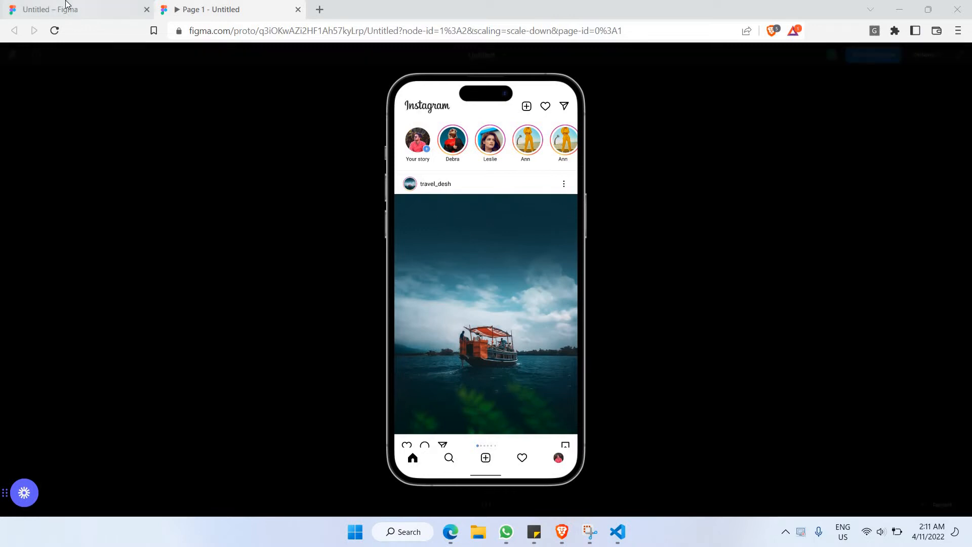
Step: Switch to the design file and examine the Instagram screen's header, story row, post and bottom menu along with their layer structure
click(65, 7)
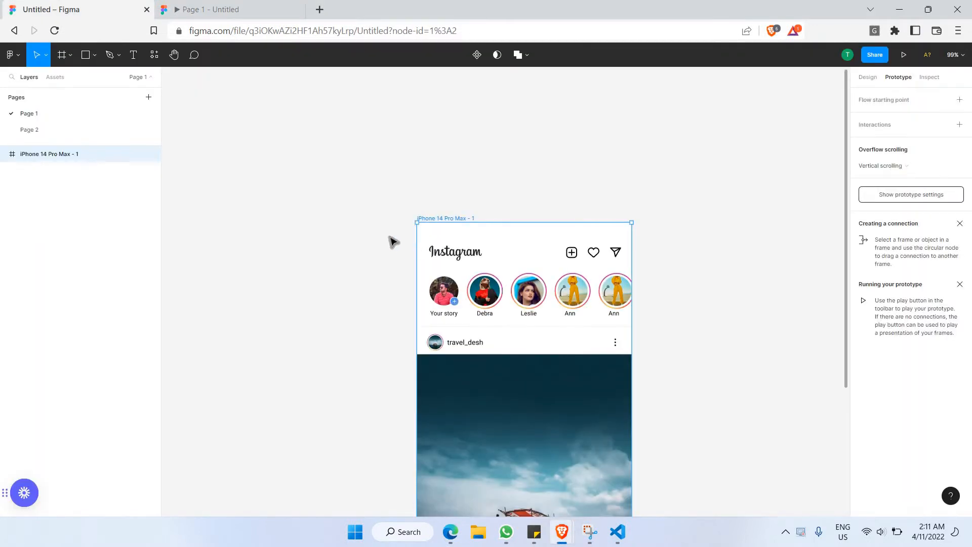
scroll(390, 237, down, 3)
scroll(405, 248, down, 1)
scroll(441, 279, down, 1)
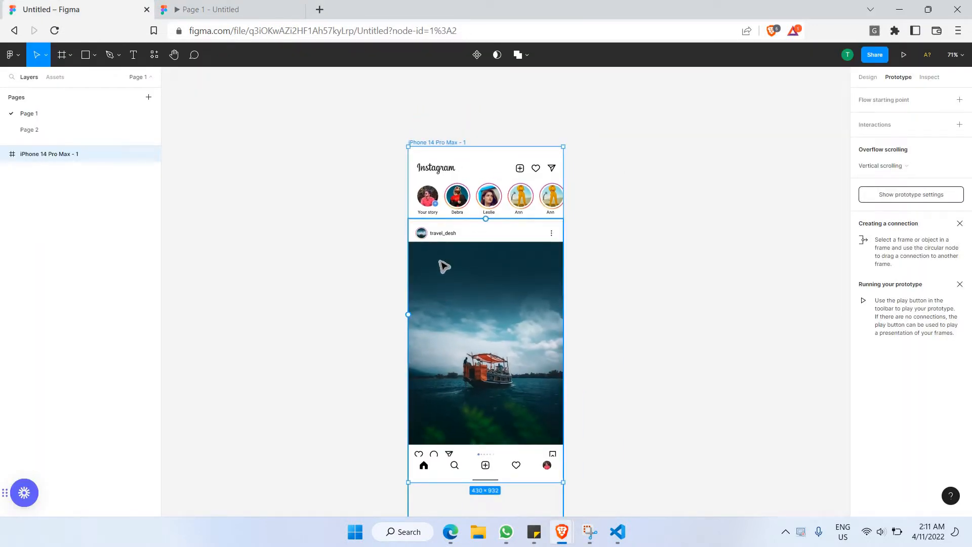
click(439, 191)
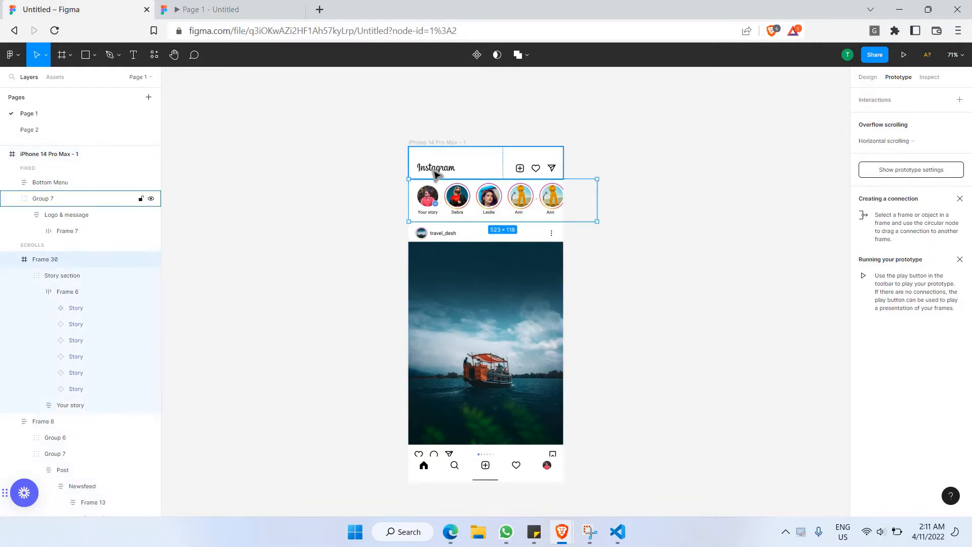
scroll(442, 236, down, 1)
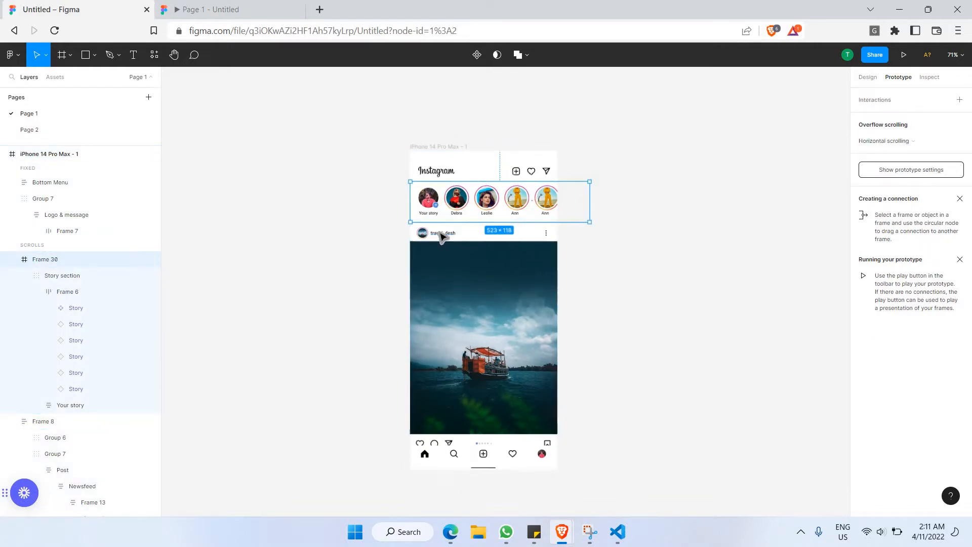
scroll(440, 234, up, 6)
ctrl+click(438, 235)
scroll(310, 238, down, 3)
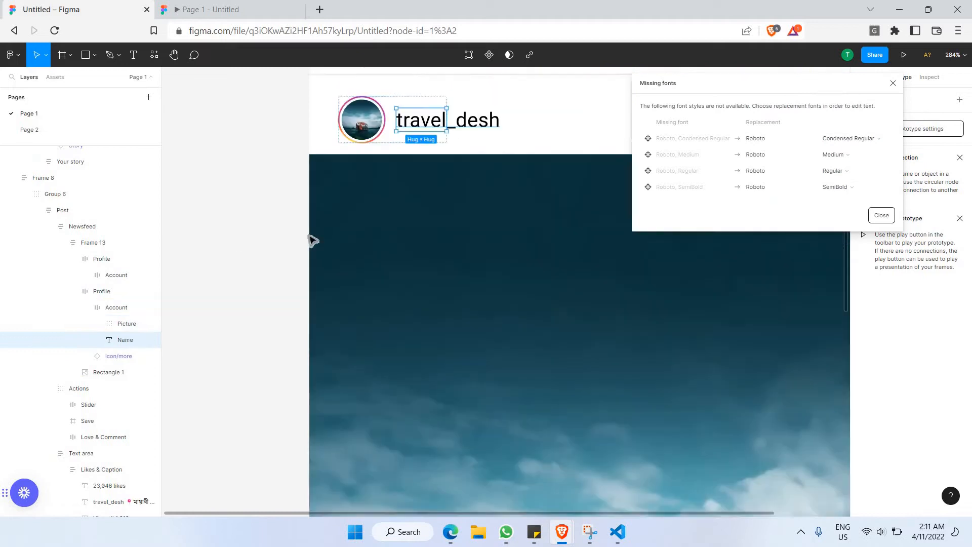
click(308, 237)
scroll(474, 349, down, 4)
scroll(472, 349, down, 5)
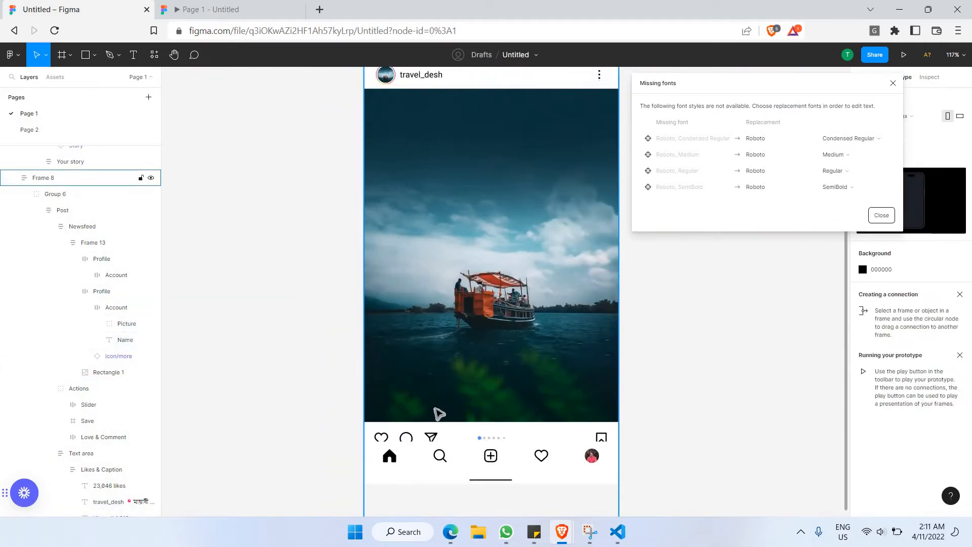
click(473, 384)
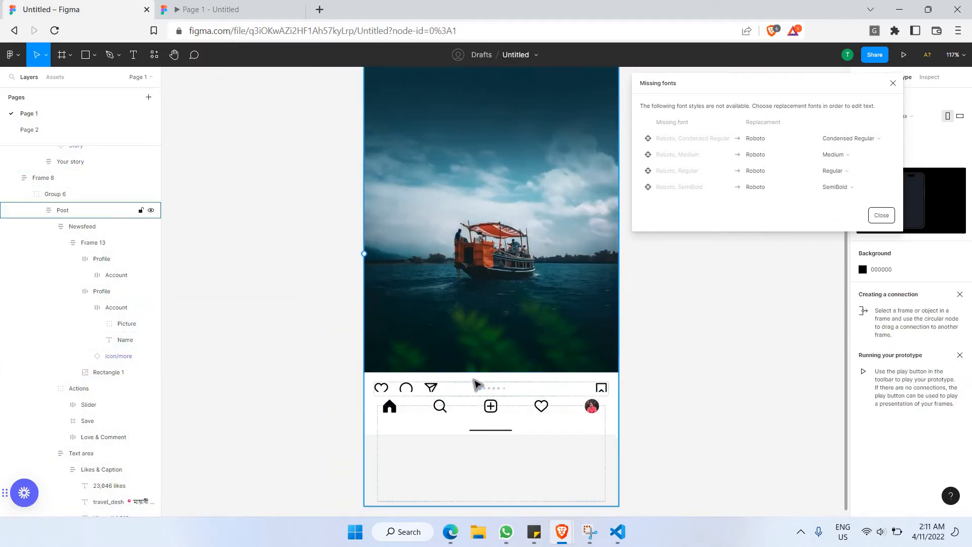
scroll(464, 267, up, 3)
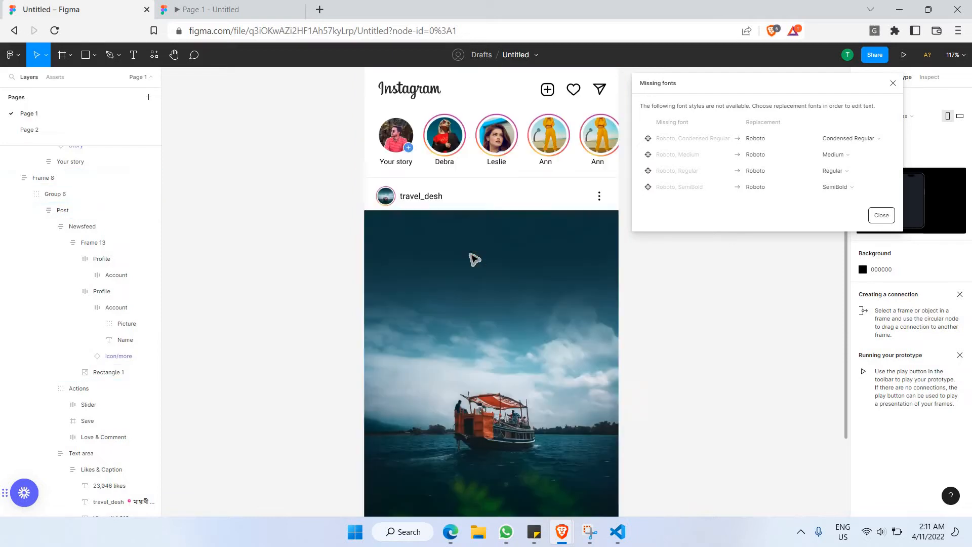
click(443, 254)
click(270, 213)
scroll(289, 205, down, 4)
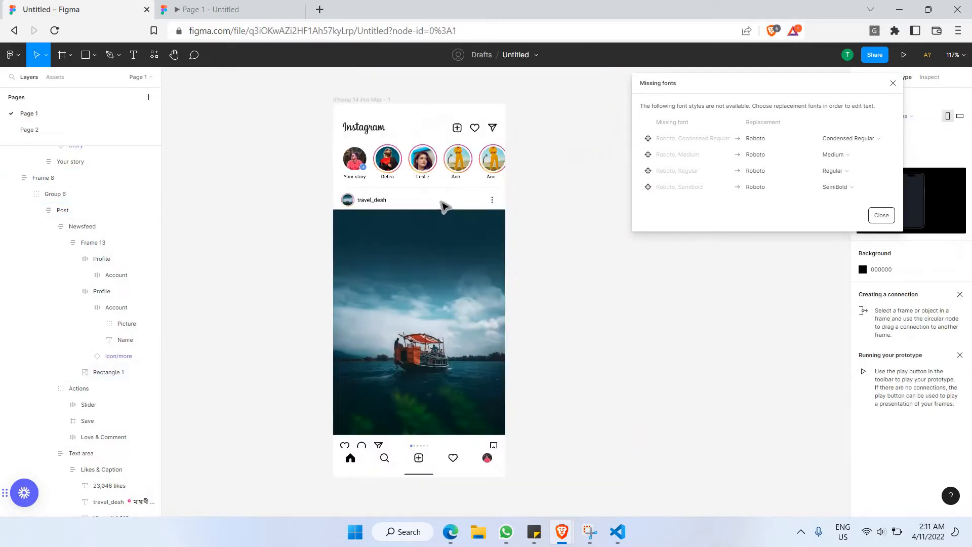
drag(441, 203, 405, 234)
key(ctrl+z)
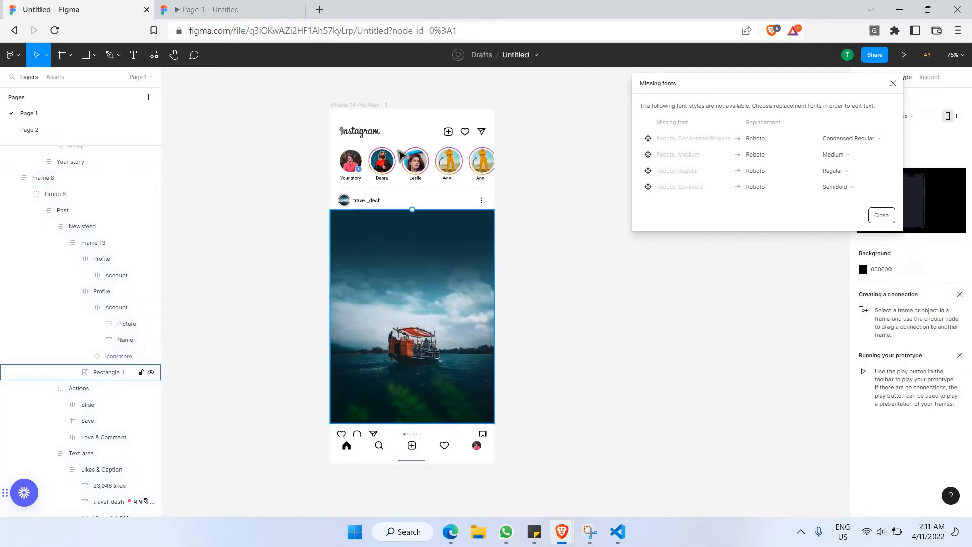
drag(396, 170, 395, 162)
key(ctrl+z)
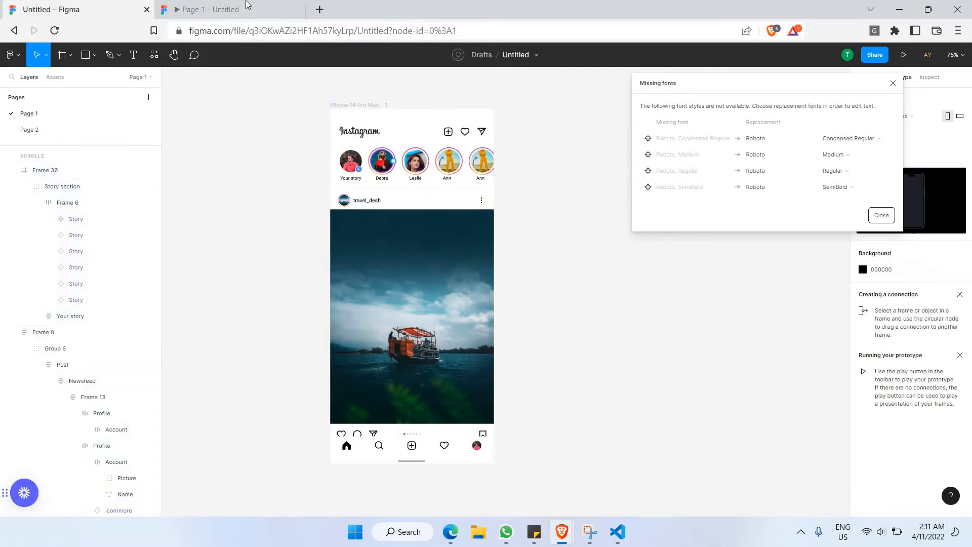
Step: Return to the running prototype and test vertical scrolling of the feed through the posts and back to the start
click(243, 6)
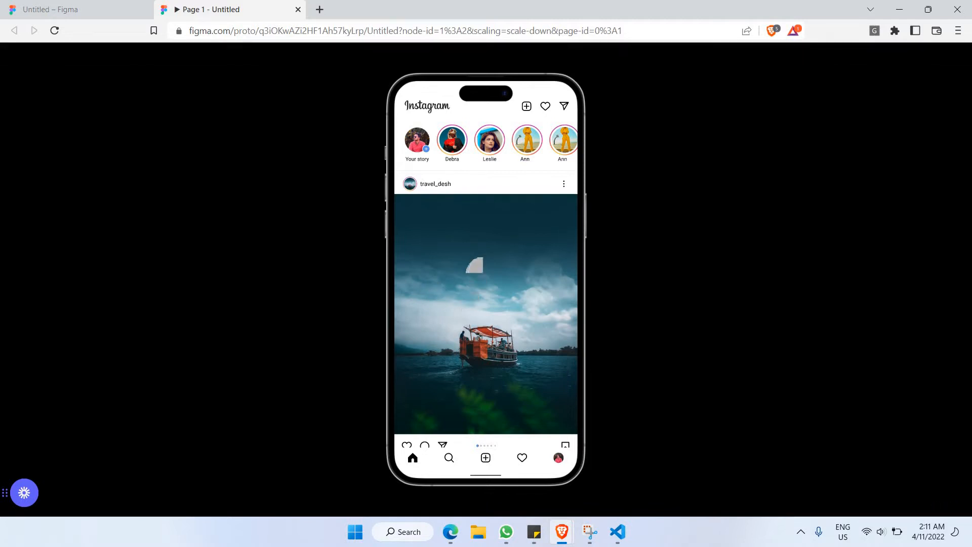
scroll(480, 299, down, 1)
scroll(486, 299, down, 6)
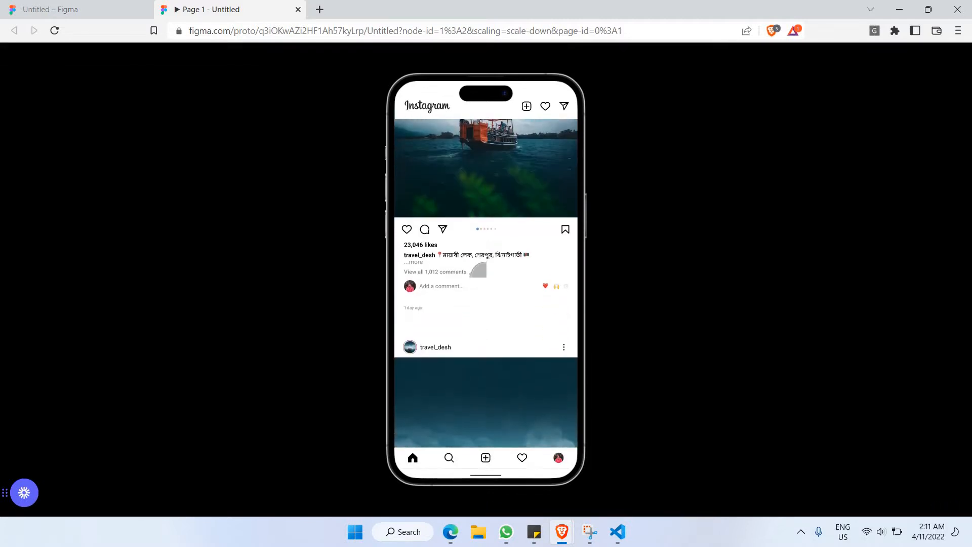
drag(483, 210, 485, 162)
drag(458, 313, 501, 164)
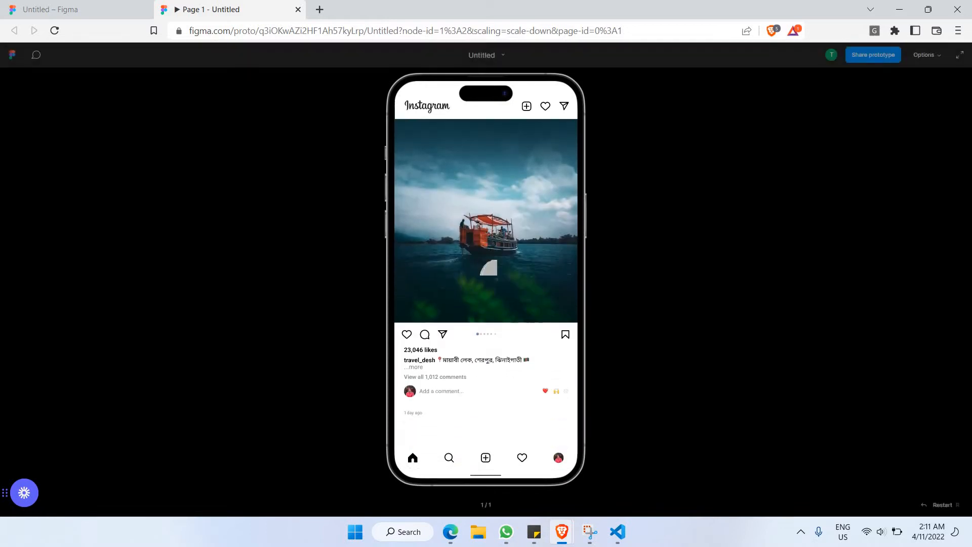
drag(497, 276, 504, 157)
drag(514, 305, 506, 168)
drag(497, 327, 502, 190)
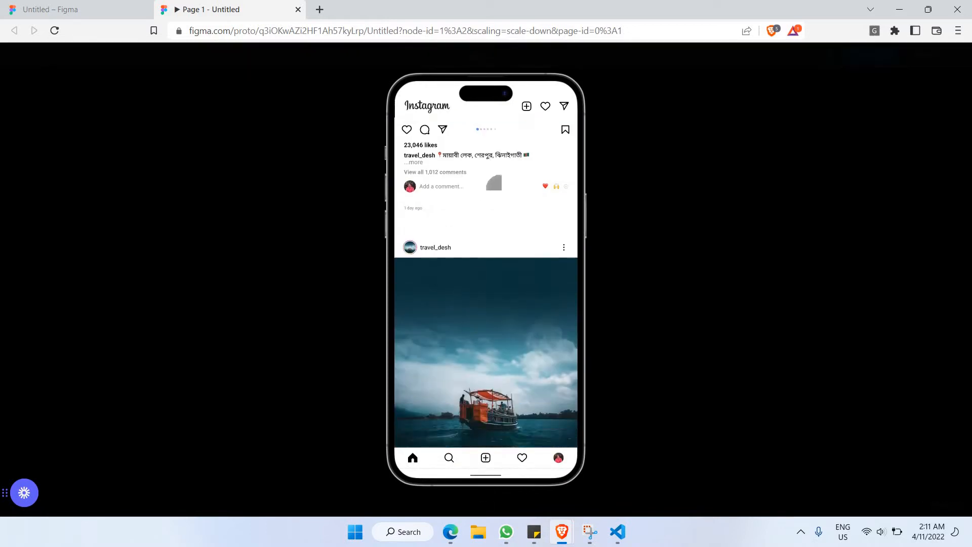
drag(484, 323, 491, 108)
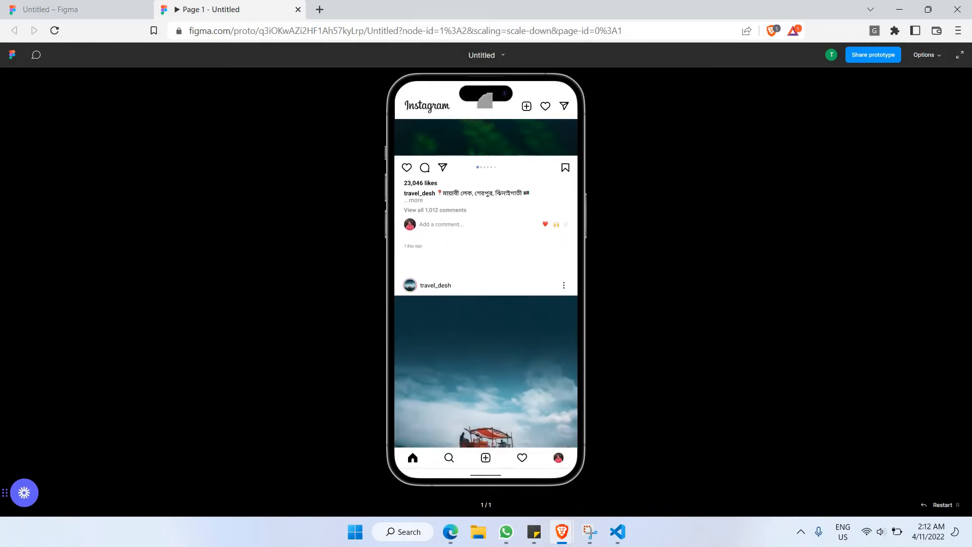
drag(488, 256, 503, 148)
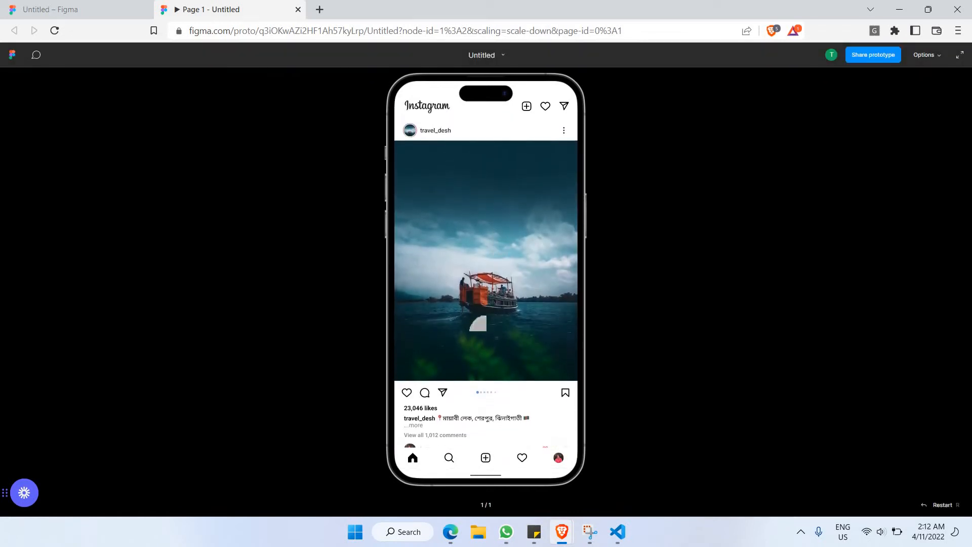
drag(478, 324, 451, 396)
drag(469, 259, 462, 417)
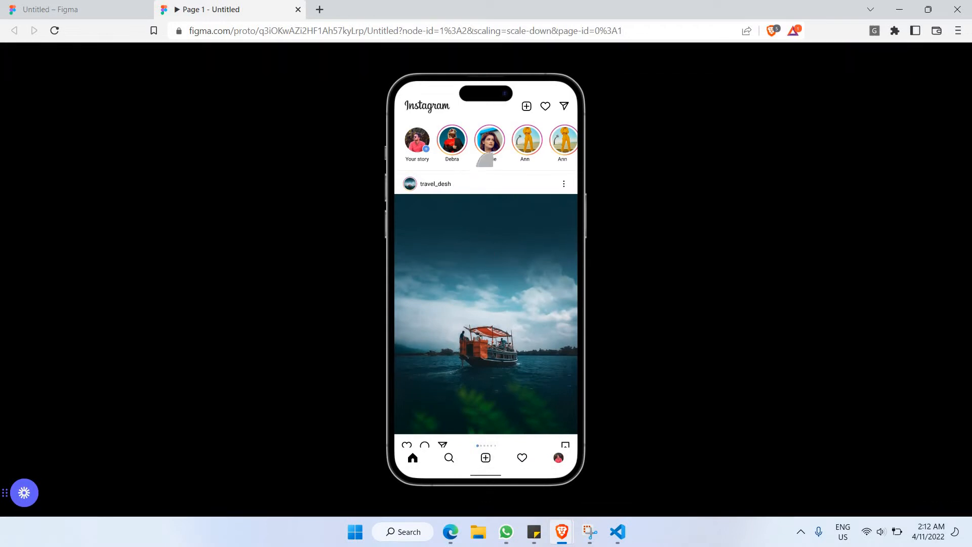
Step: Test horizontal scrolling of the story row in both directions, and scroll the feed vertically once more
drag(501, 150, 645, 167)
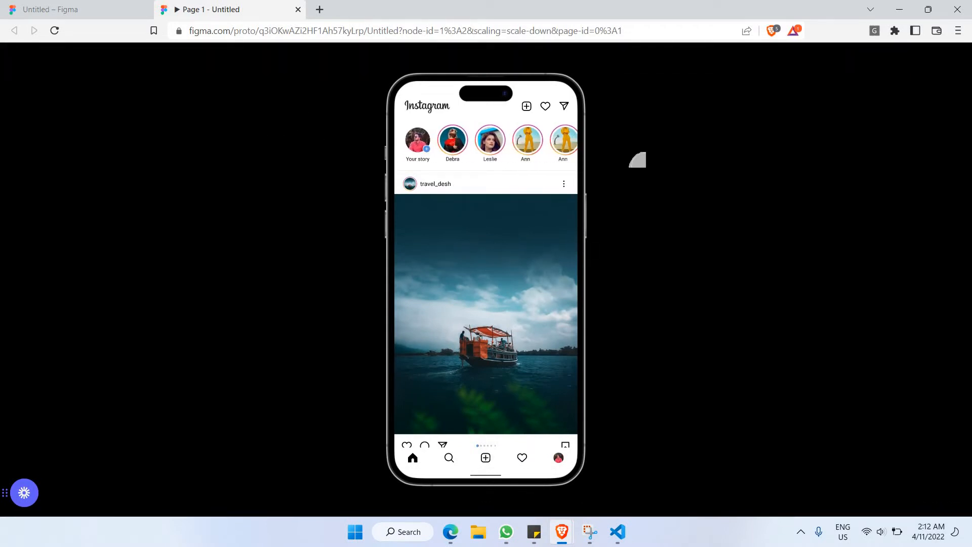
drag(370, 133, 333, 139)
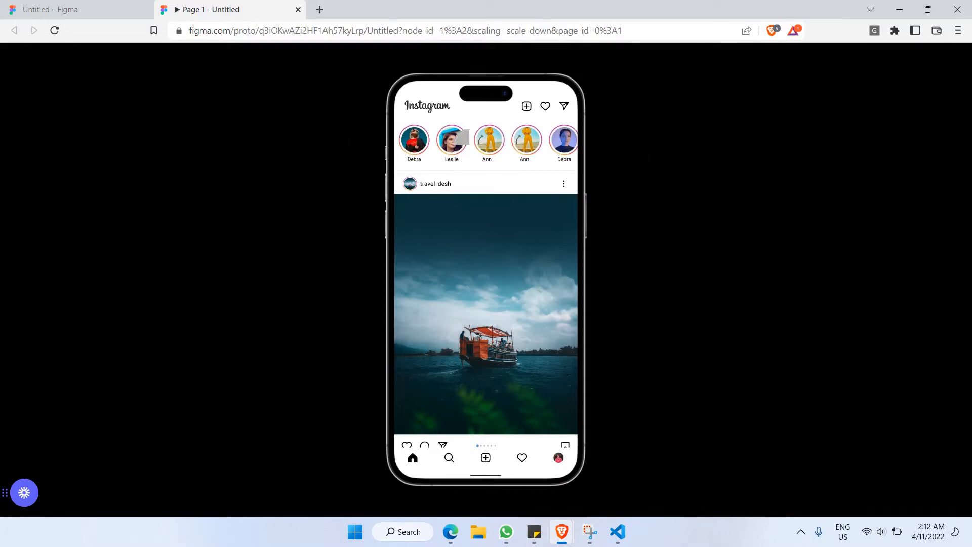
drag(539, 160, 466, 142)
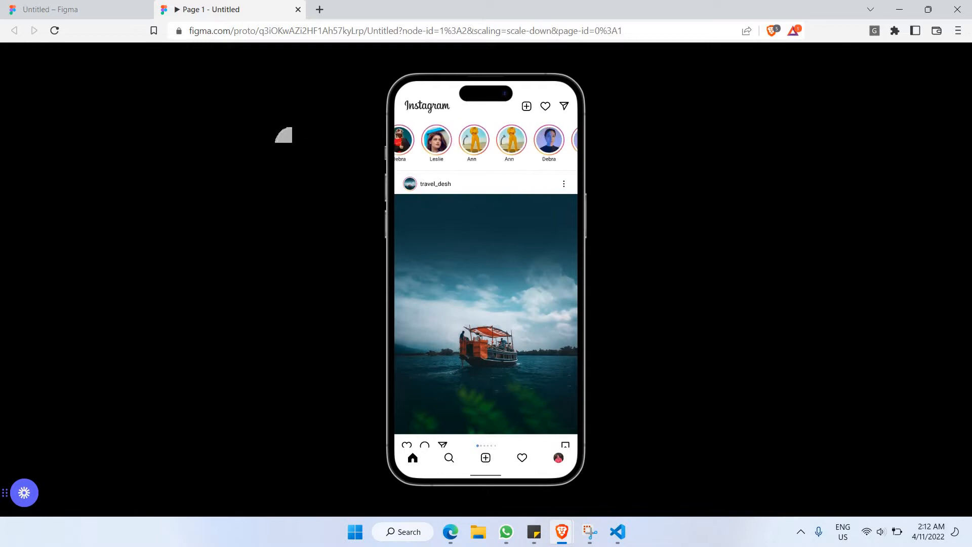
drag(566, 142, 523, 142)
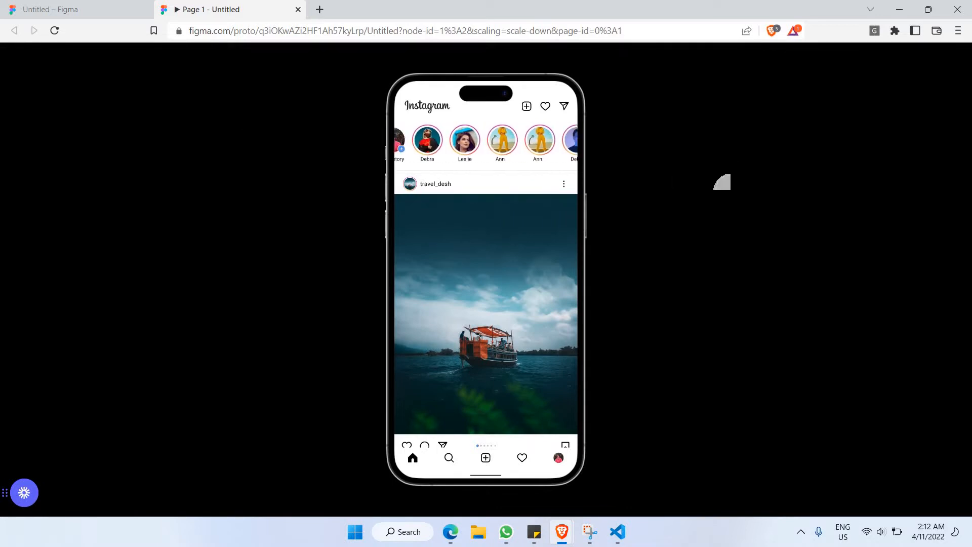
drag(505, 232, 503, 151)
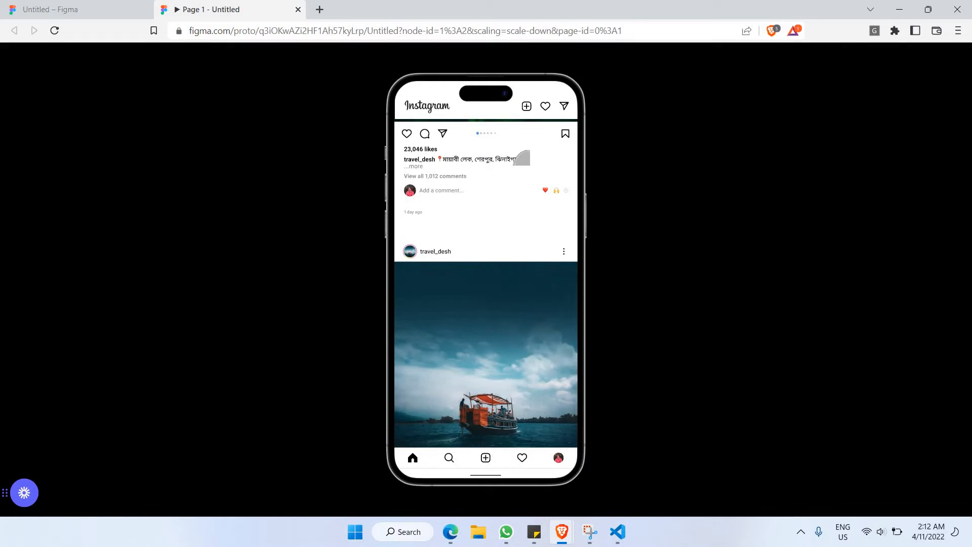
Step: Close the prototype preview and add an iPhone 14 Pro Max frame to the empty Page 2
key(ctrl+w)
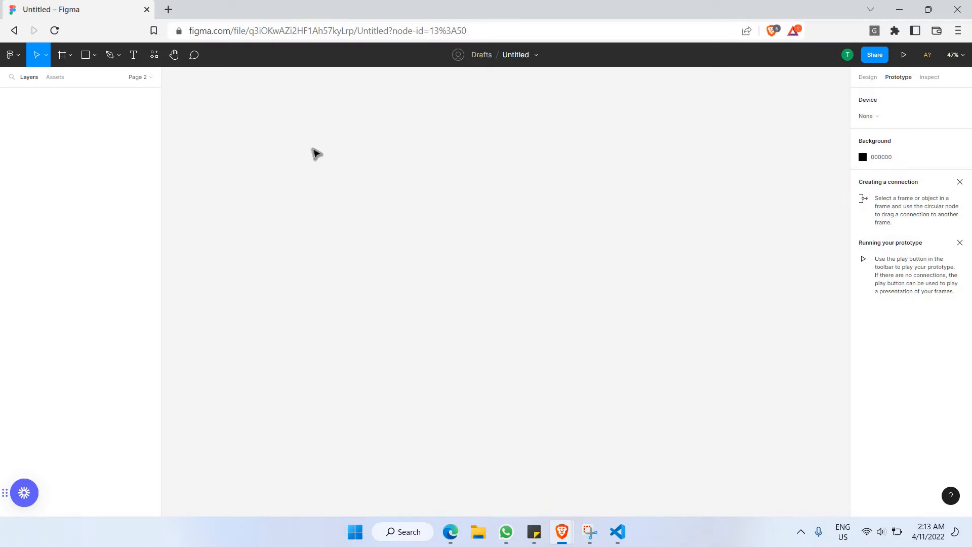
click(63, 54)
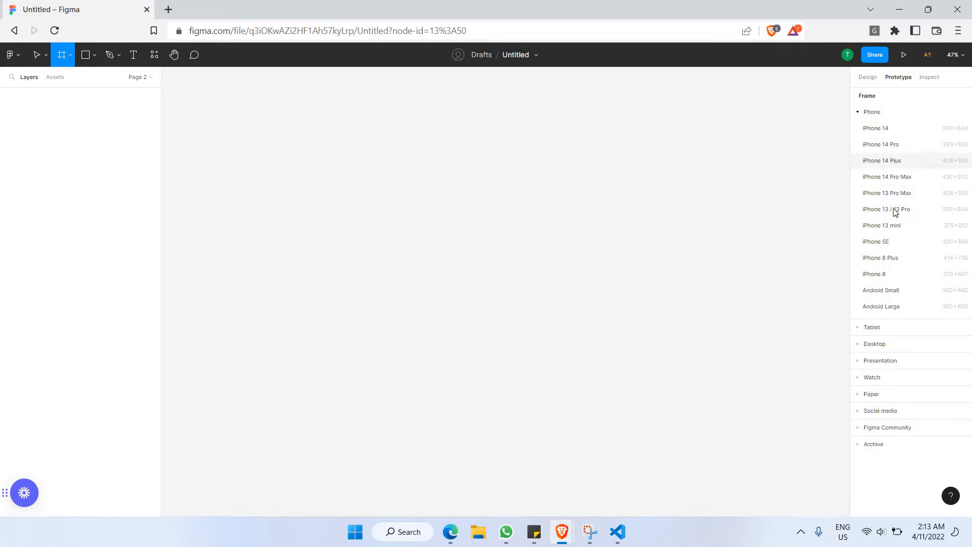
click(887, 178)
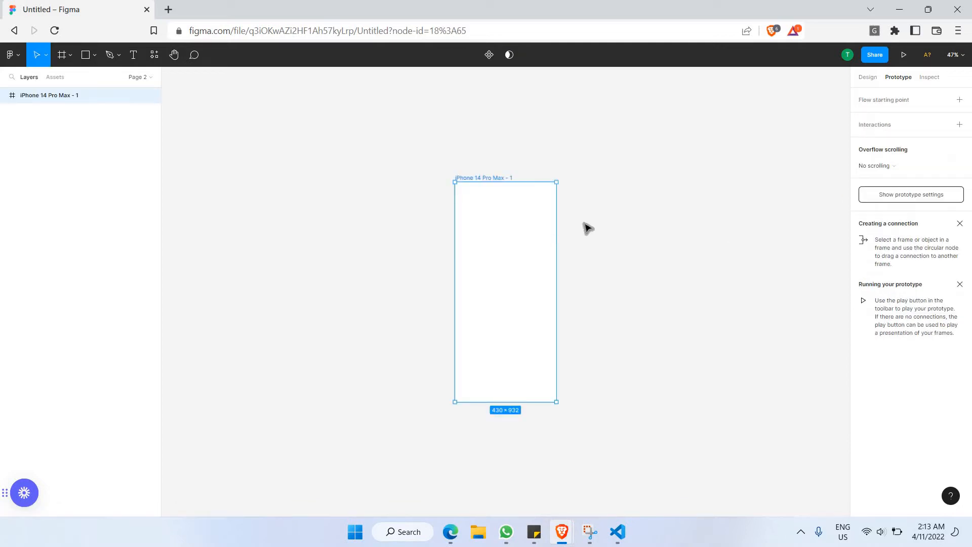
key(Escape)
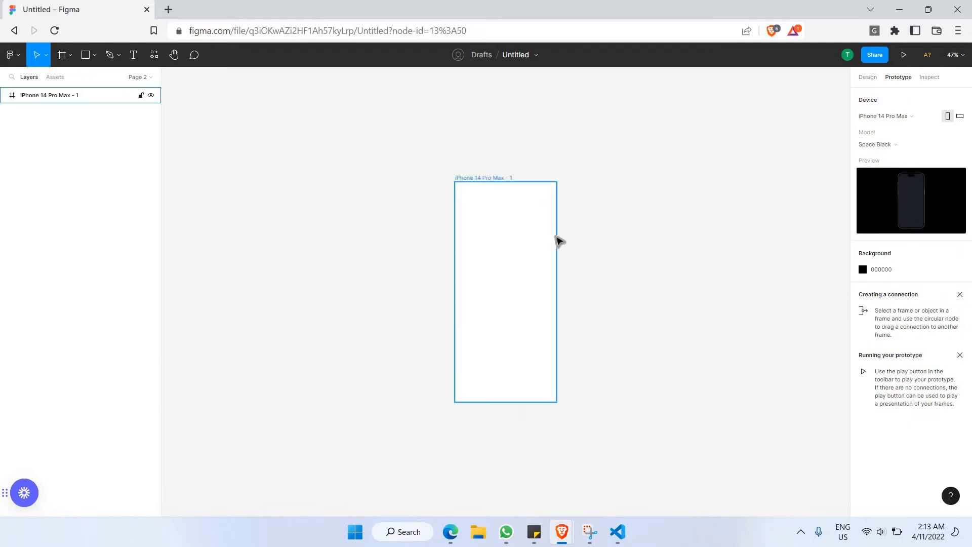
Step: Set the fill of the iPhone 14 Pro Max frame to light grey F3F3F3
scroll(539, 252, up, 3)
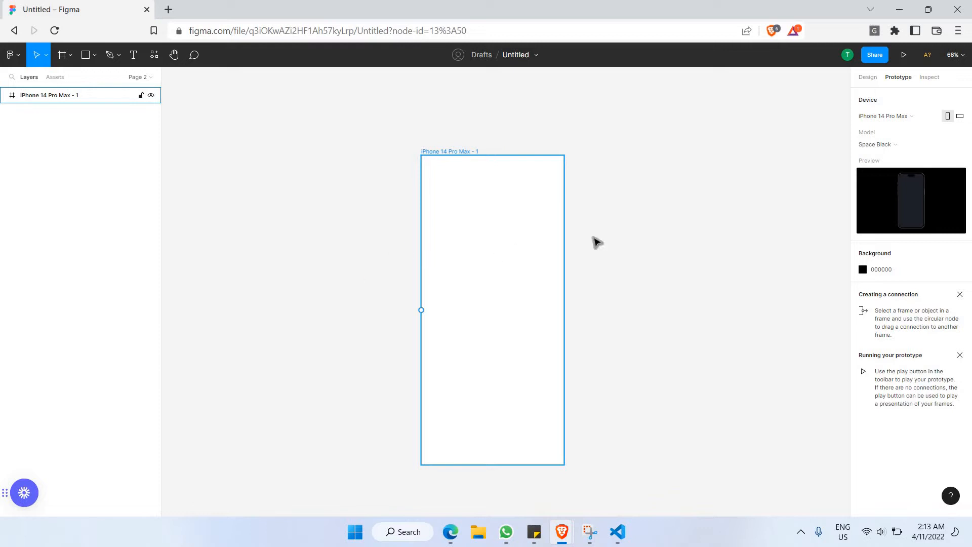
click(485, 172)
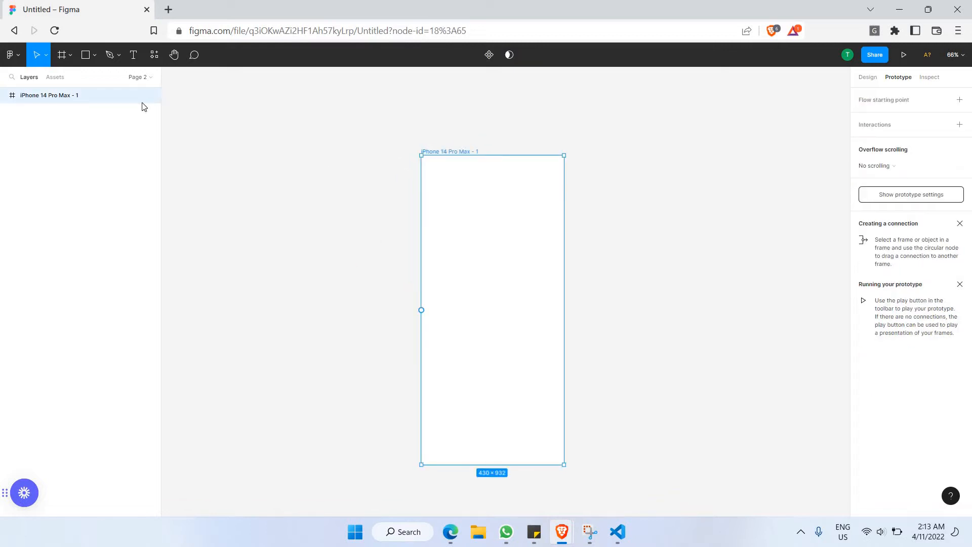
click(874, 77)
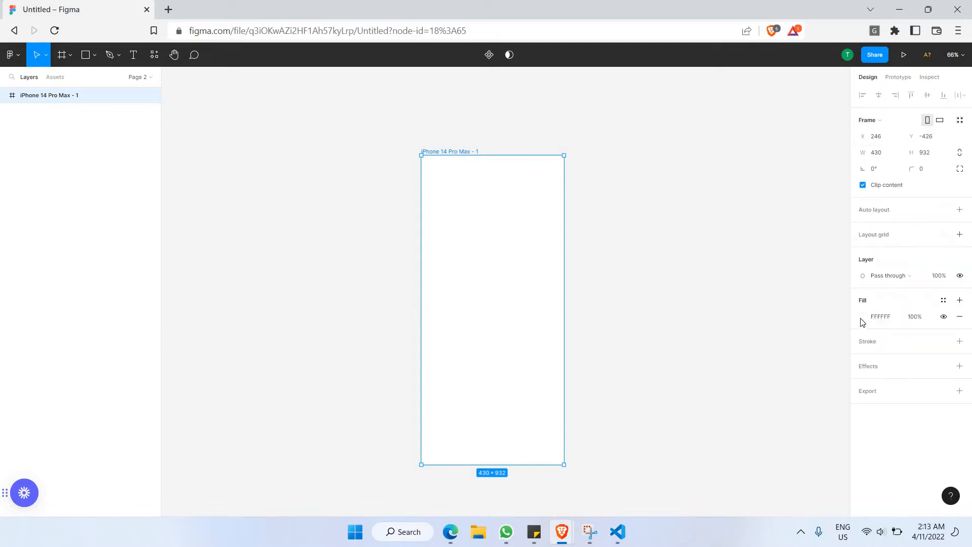
click(862, 316)
drag(733, 274, 655, 238)
click(812, 147)
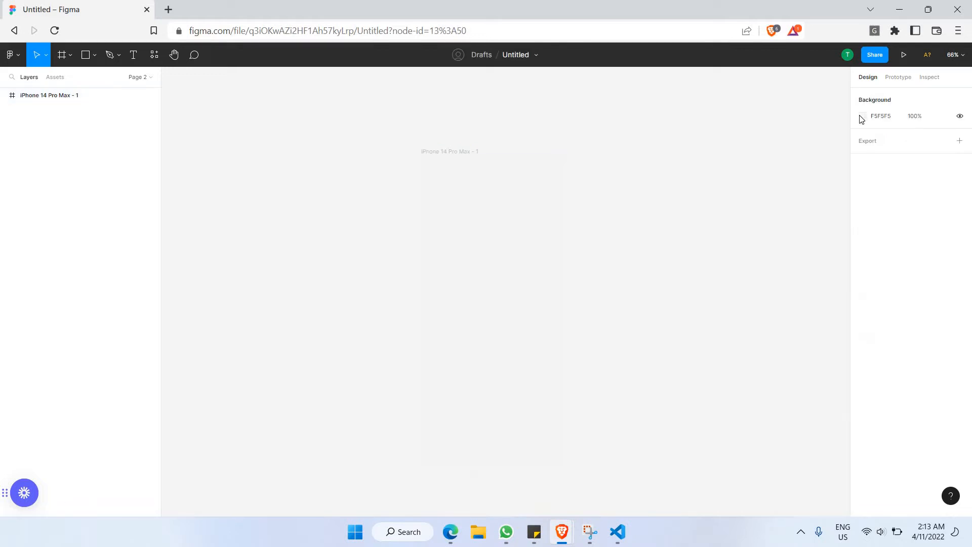
Step: Set the page background color to B5B5B5 so it contrasts with the frame
click(862, 116)
text(B5B5B5)
key(Return)
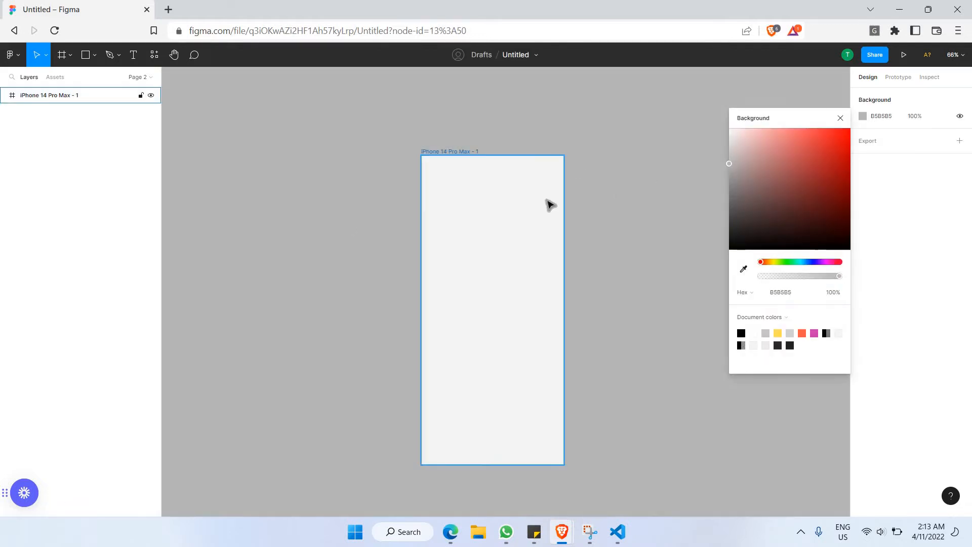
click(643, 213)
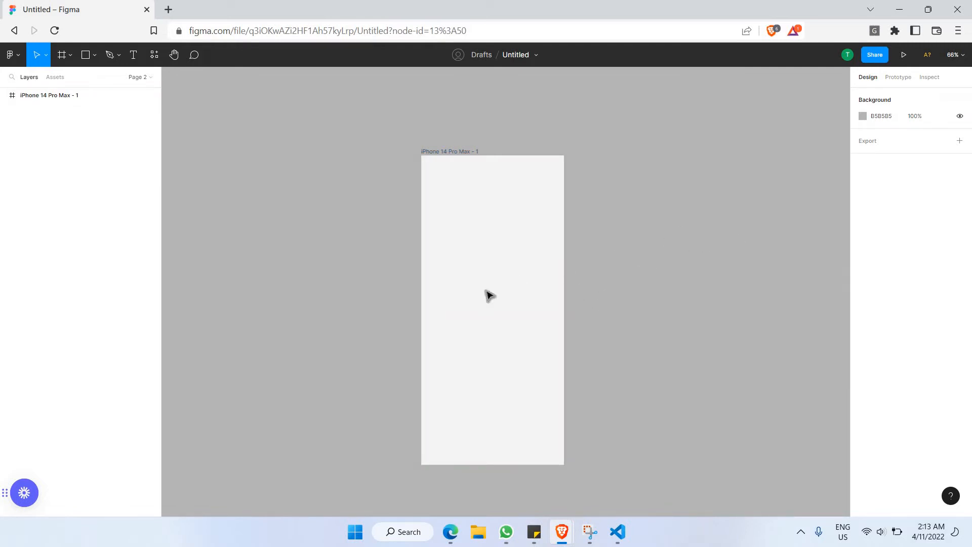
Step: Draw a rectangle about 424 × 208, place it in the upper part of the iPhone frame and center it horizontally
click(475, 221)
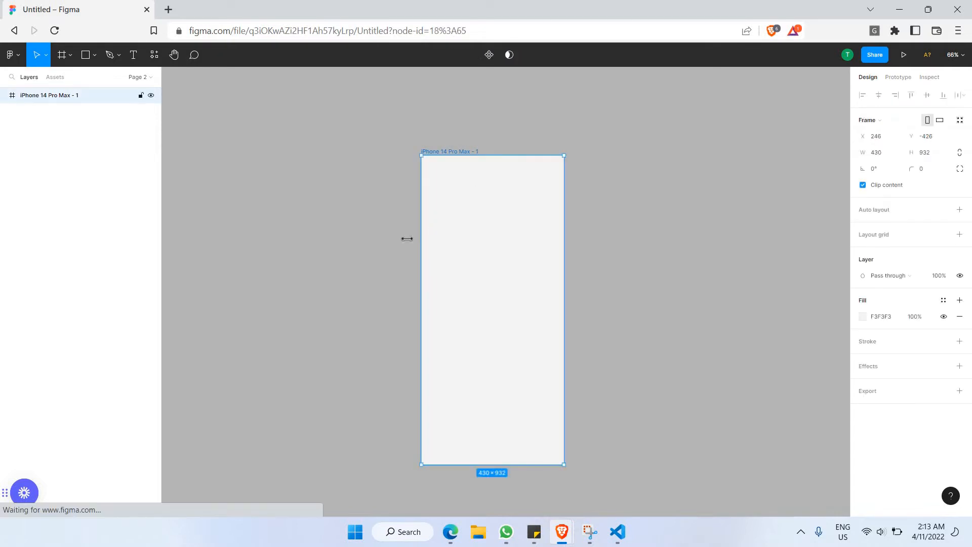
click(86, 55)
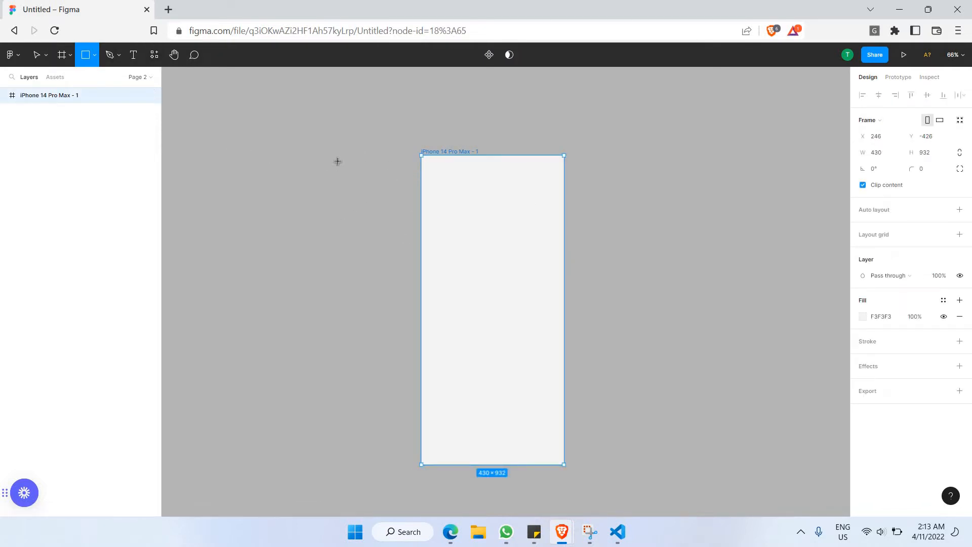
mouse_move(245, 155)
mouse_down()
mouse_move(366, 231)
mouse_move(386, 224)
mouse_up()
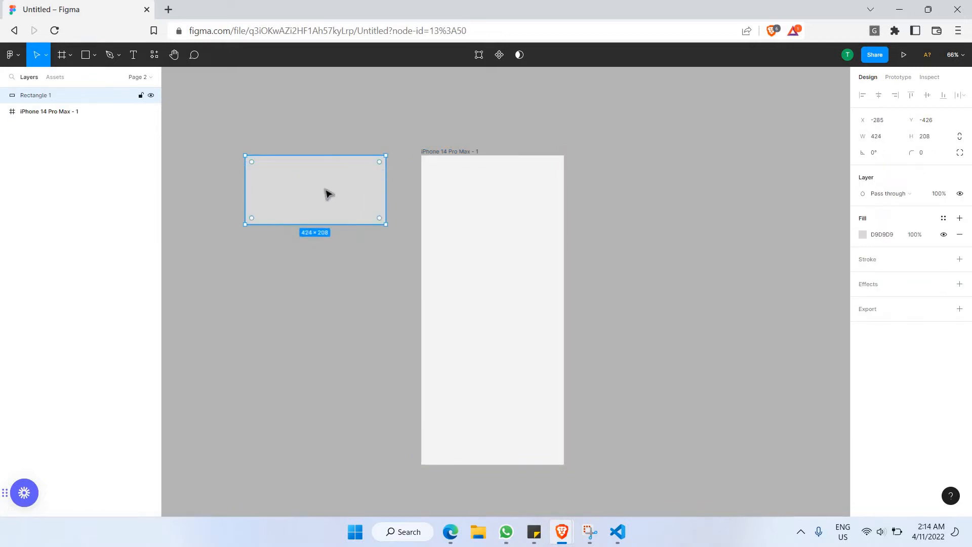
drag(326, 193, 500, 207)
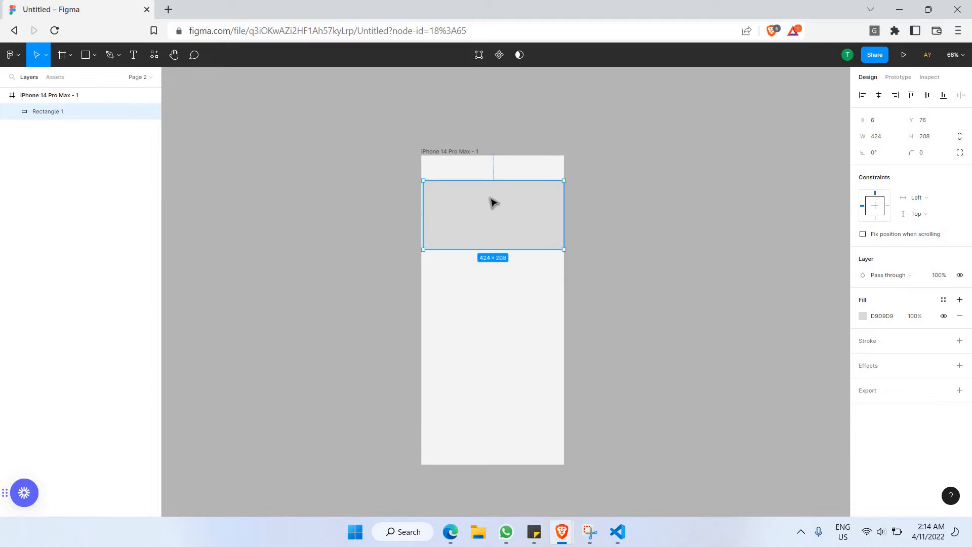
mouse_move(478, 199)
mouse_down()
mouse_move(482, 208)
mouse_move(330, 193)
mouse_move(495, 206)
mouse_up()
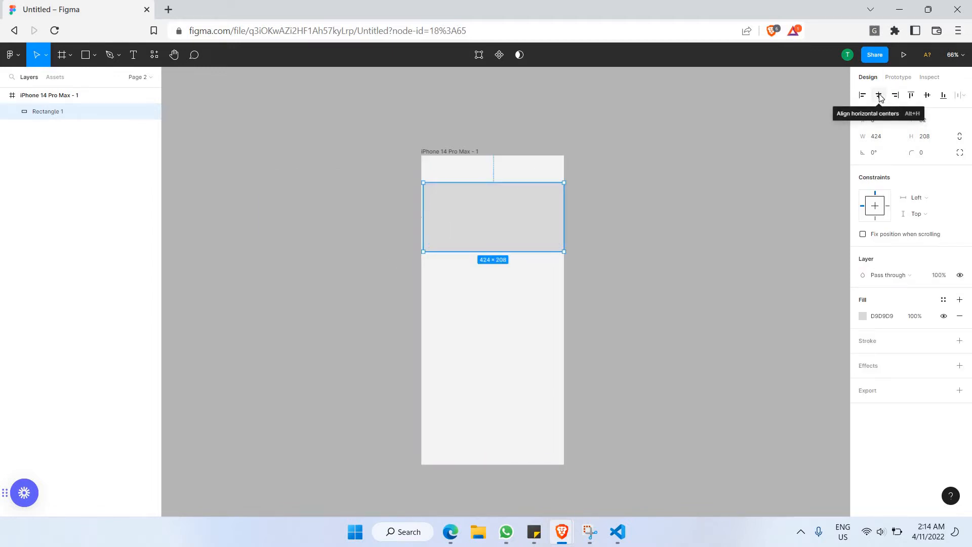
click(879, 96)
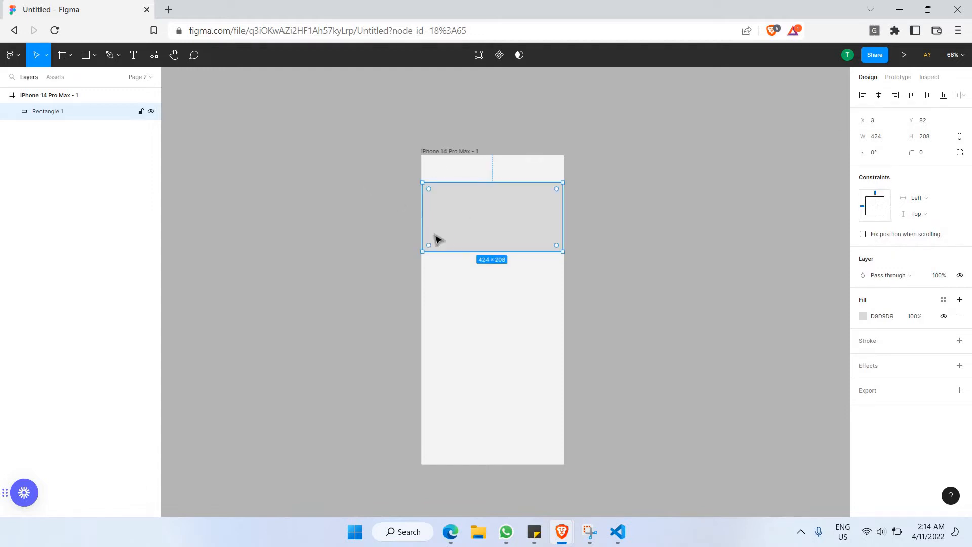
Step: Stretch the rectangle to the full frame width of 430 and move it down to about Y 155
drag(421, 212, 420, 212)
drag(566, 219, 568, 219)
drag(460, 214, 458, 252)
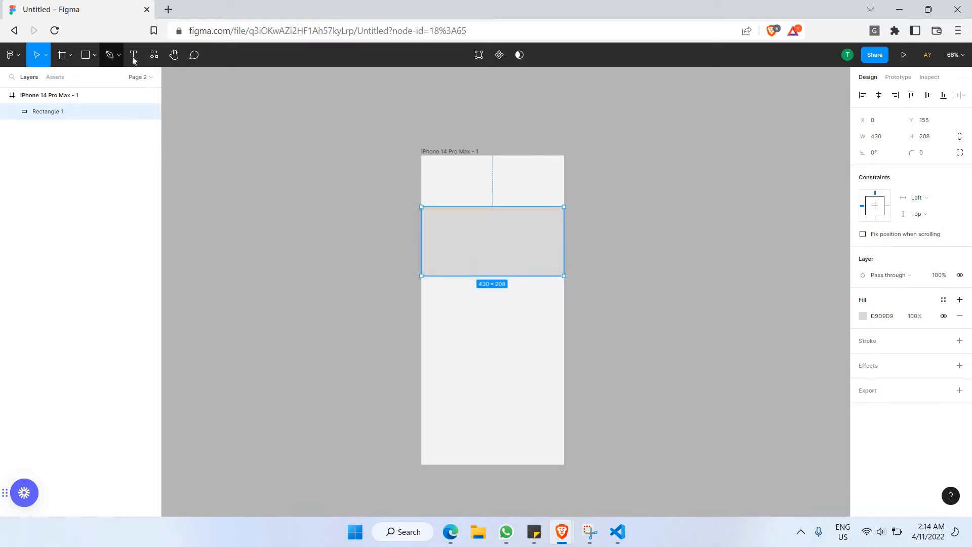
Step: Add the text "Hello" just above the rectangle in a text box about 241 × 39
key(t)
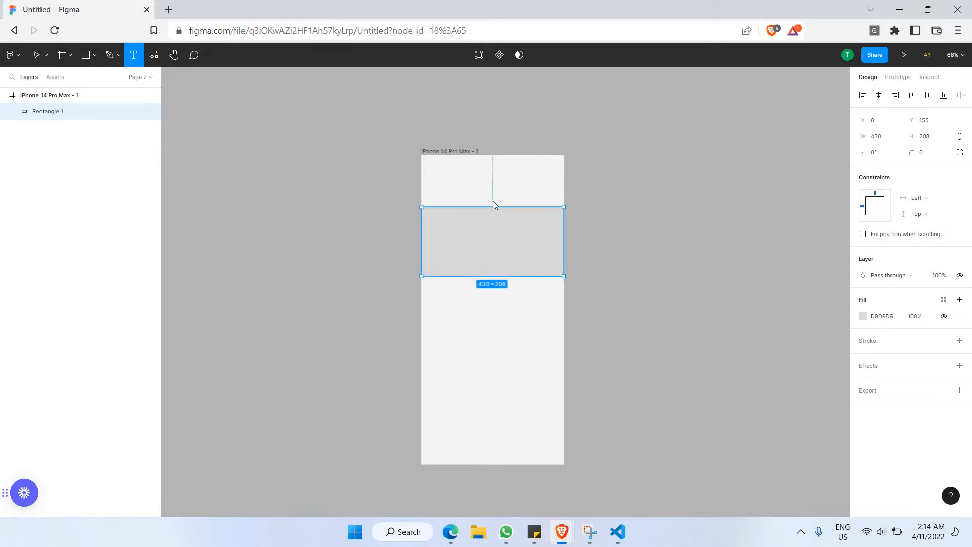
drag(428, 193, 509, 207)
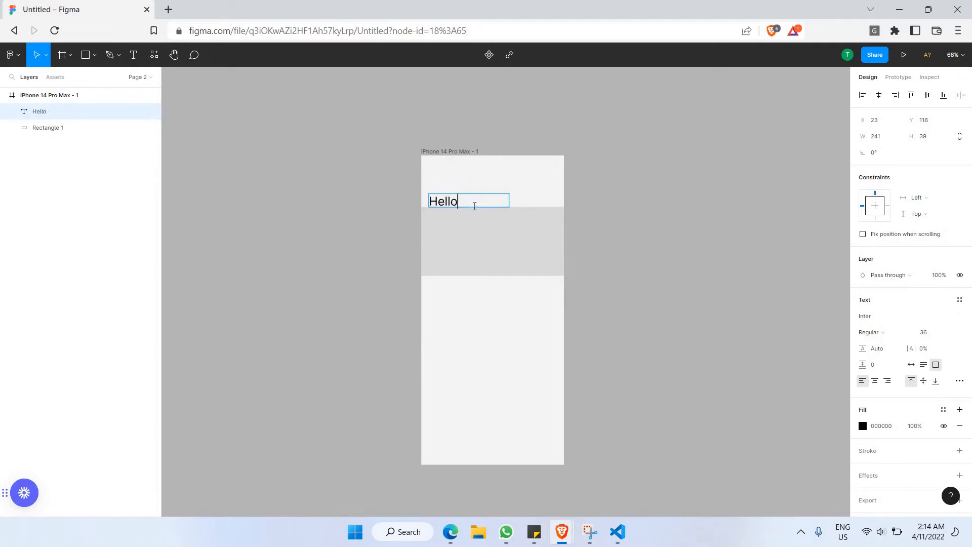
key(Escape)
key(Escape)
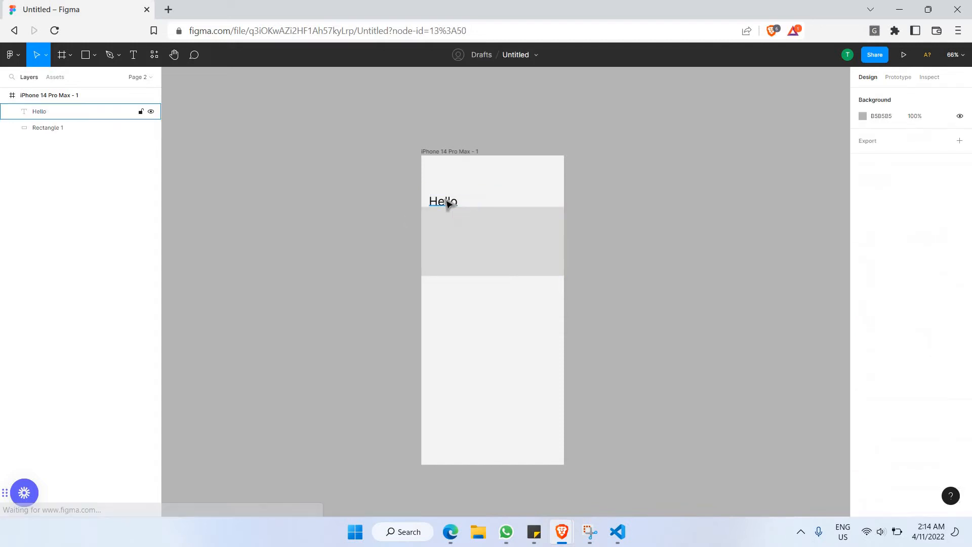
Step: Shift the "Hello" text to about X 14 and place a duplicate of it just below the rectangle
click(447, 204)
drag(446, 202, 445, 288)
key(ctrl+v)
Step: Turn the lower text into a caption of repeated "Hello" in a box about 385 × 132, with font size 16
double_click(448, 289)
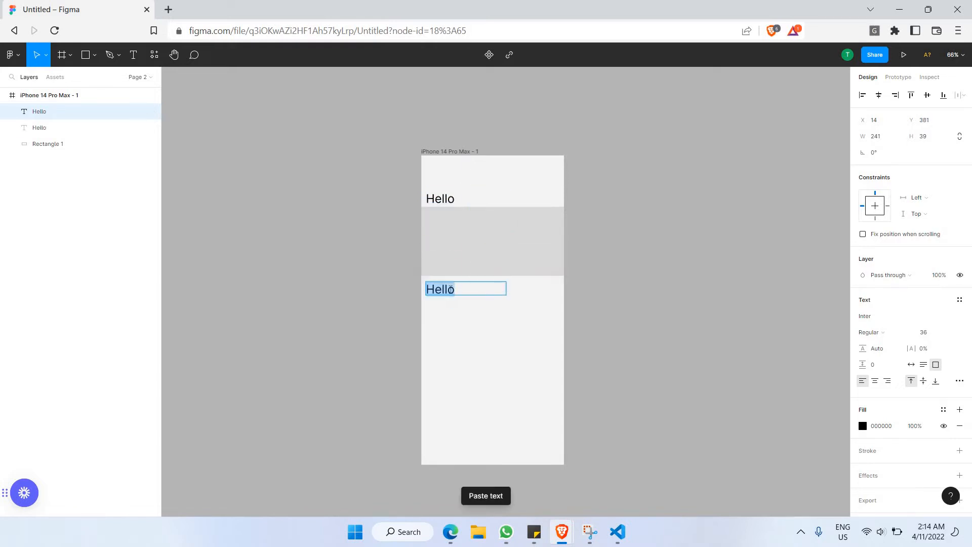
click(462, 290)
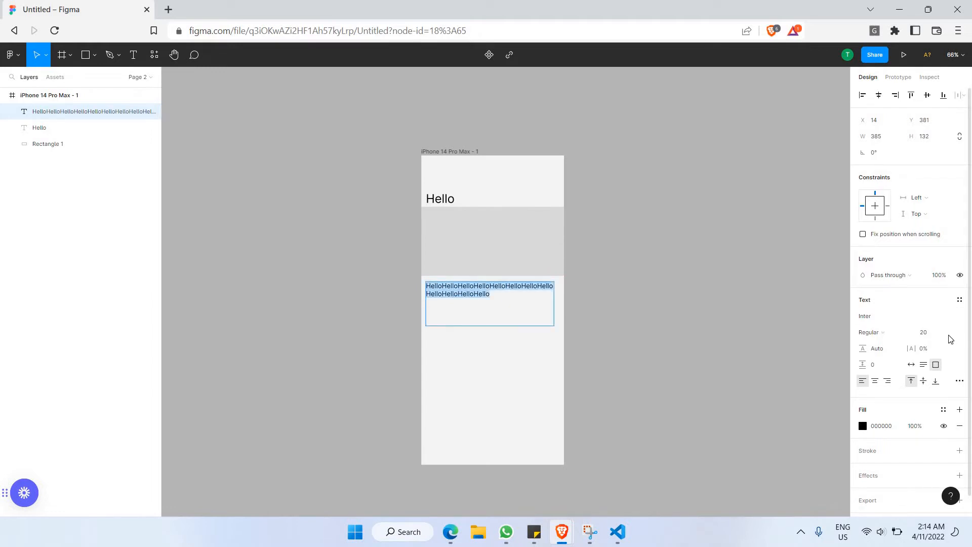
click(949, 331)
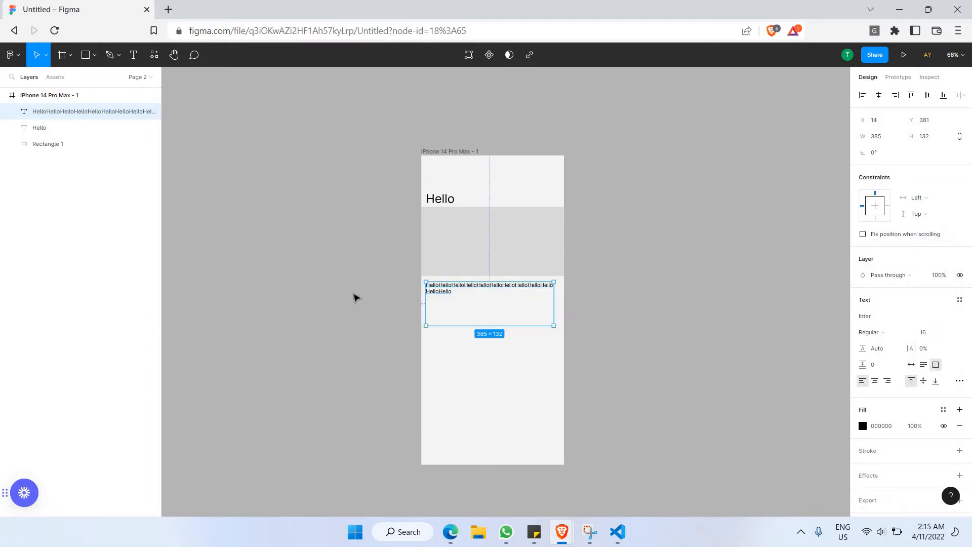
click(382, 285)
Step: Move the "Hello" heading right to about X 66, leaving room for an avatar beside it
click(441, 200)
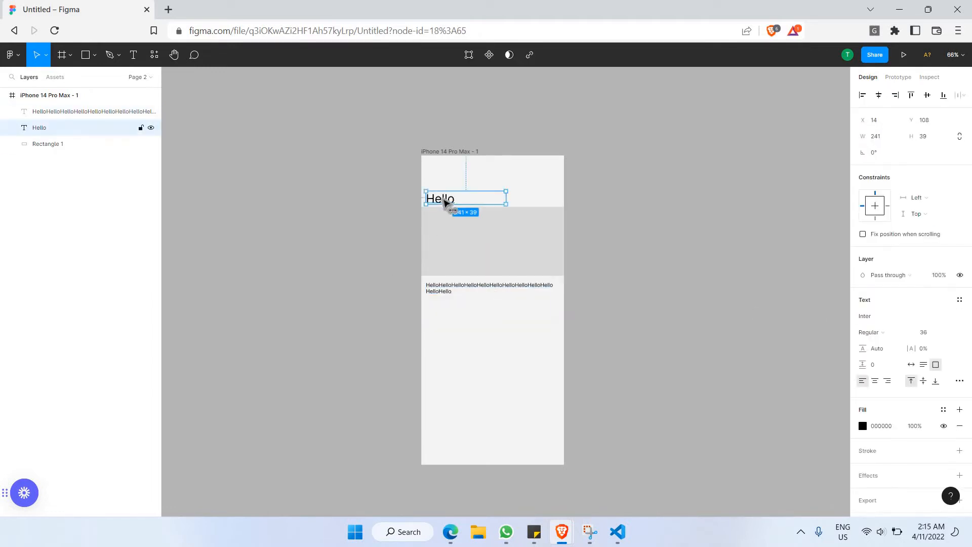
drag(441, 199, 460, 204)
click(434, 196)
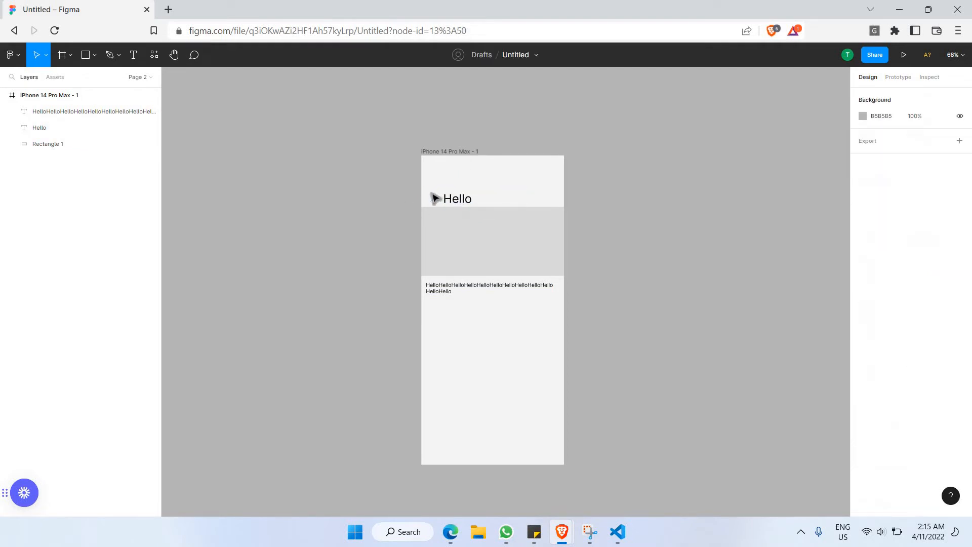
Step: Draw a circle about 33 × 33 to the left of the "Hello" heading as an avatar placeholder
scroll(434, 196, up, 5)
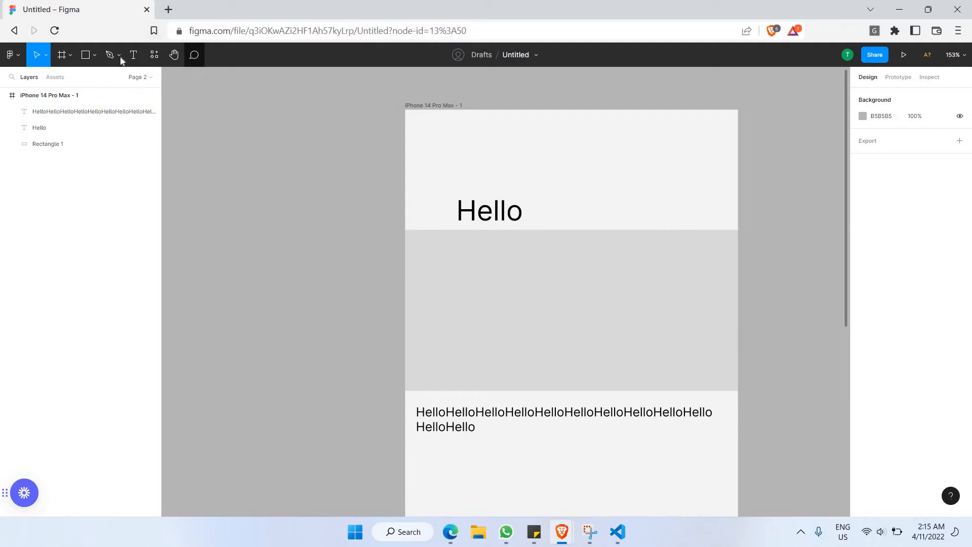
click(95, 55)
key(o)
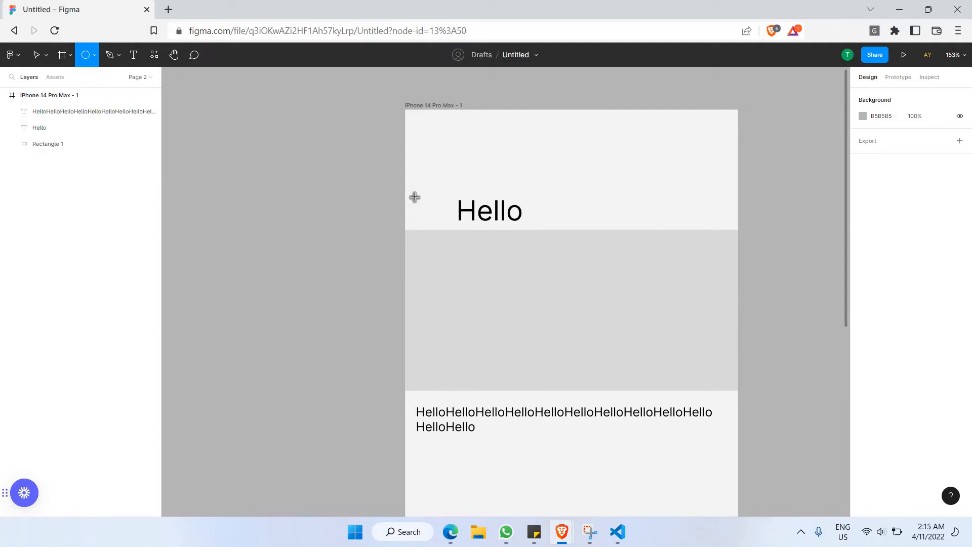
mouse_move(414, 195)
mouse_down()
mouse_move(440, 221)
mouse_move(430, 214)
mouse_up()
Step: Nudge the "Hello" heading and the rectangle down together, bringing the heading to Y 111
click(463, 208)
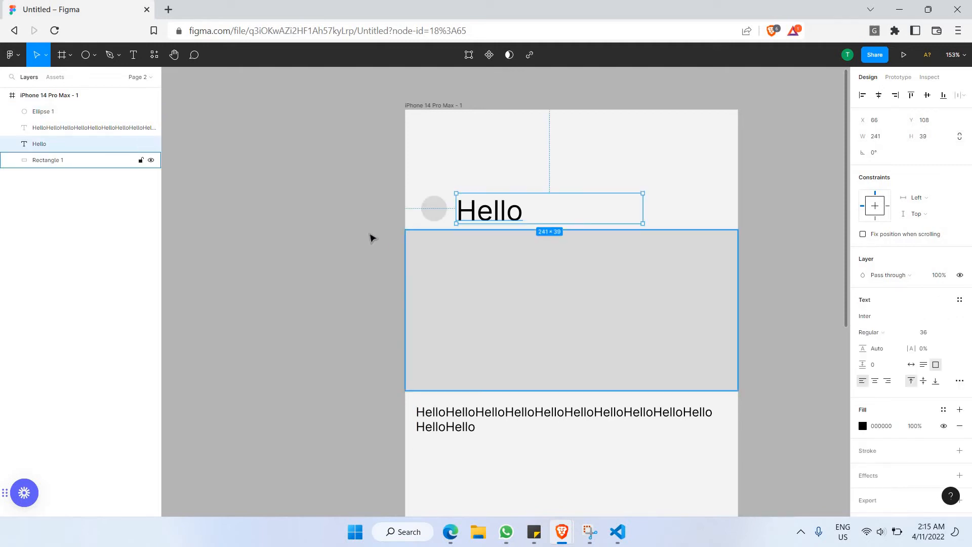
shift+click(468, 254)
click(434, 213)
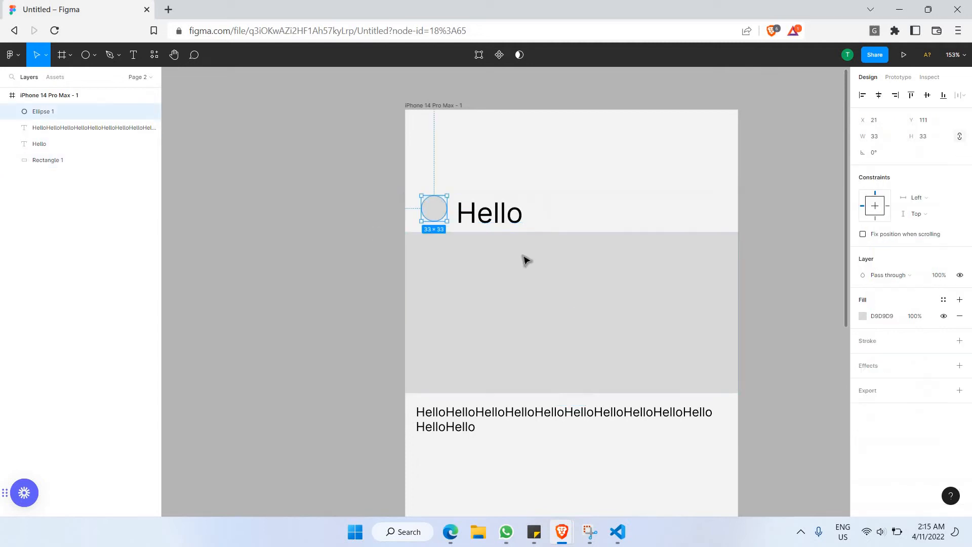
click(377, 263)
Step: Lengthen the caption below the rectangle with more repeated "Hello" text so it fills four lines
scroll(491, 395, down, 1)
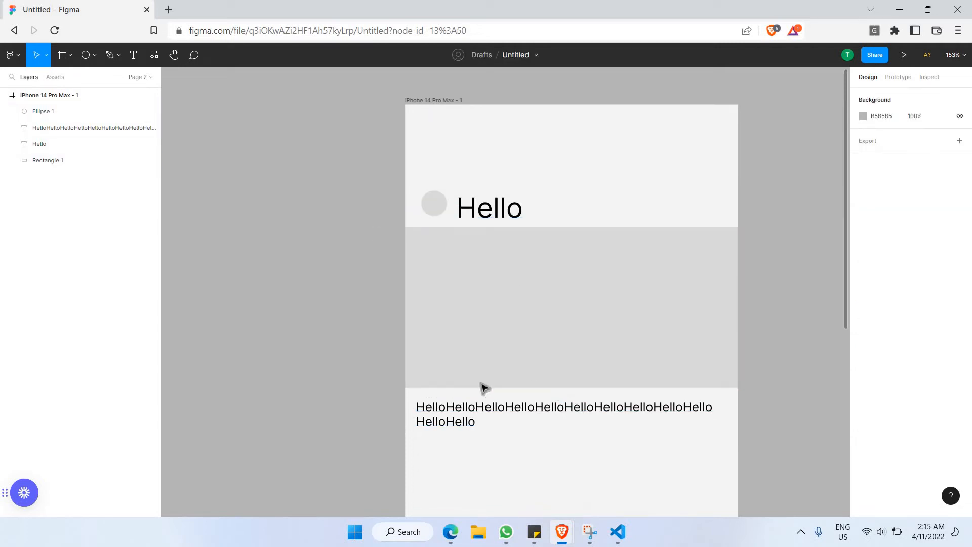
scroll(499, 405, down, 1)
scroll(482, 400, down, 3)
click(480, 398)
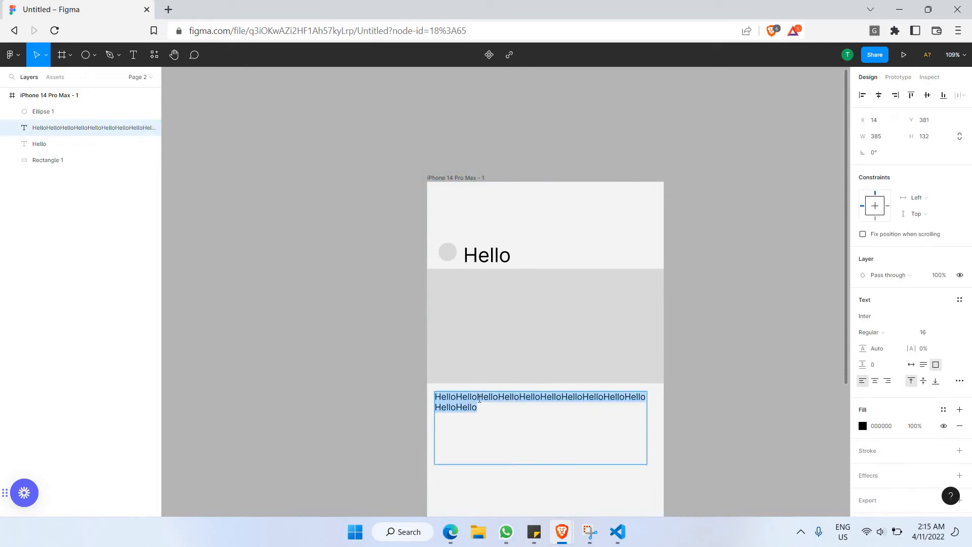
key(Escape)
Step: Set the "Hello" heading's font size to 24 and position it vertically in line with the avatar circle
click(483, 257)
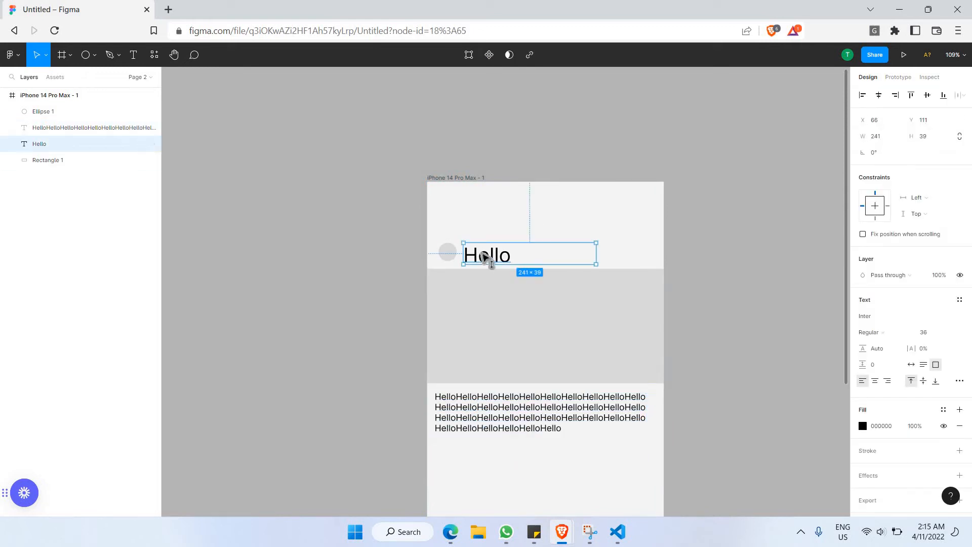
drag(484, 257, 484, 254)
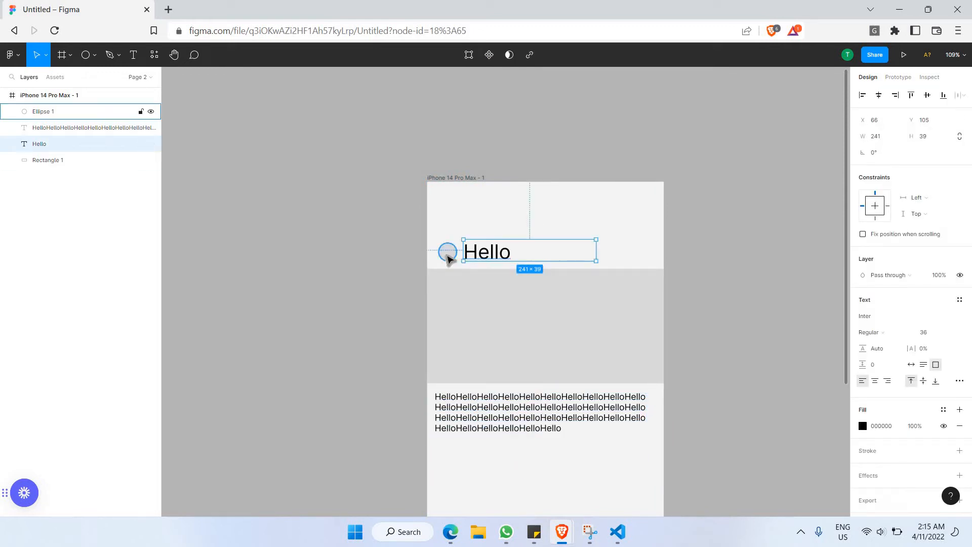
double_click(529, 251)
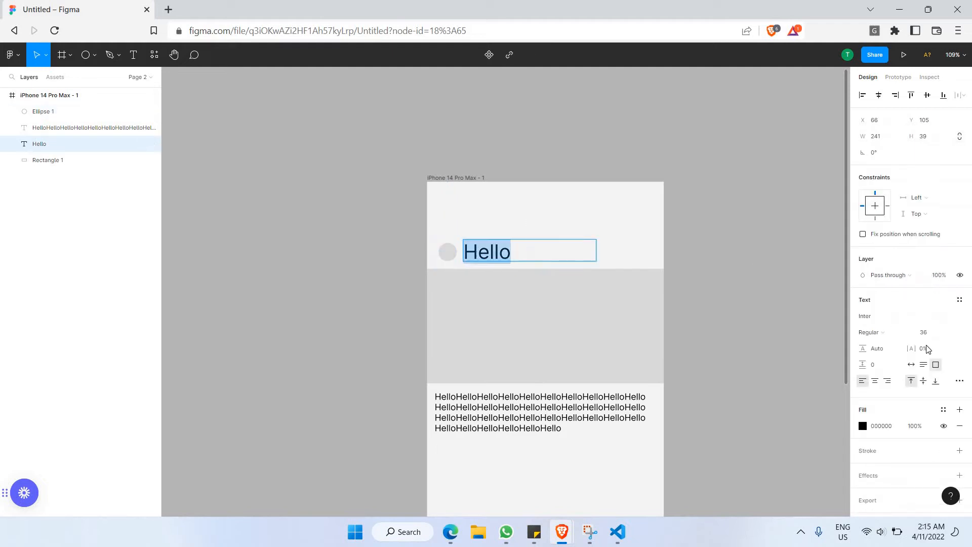
click(950, 336)
key(Up)
key(Up)
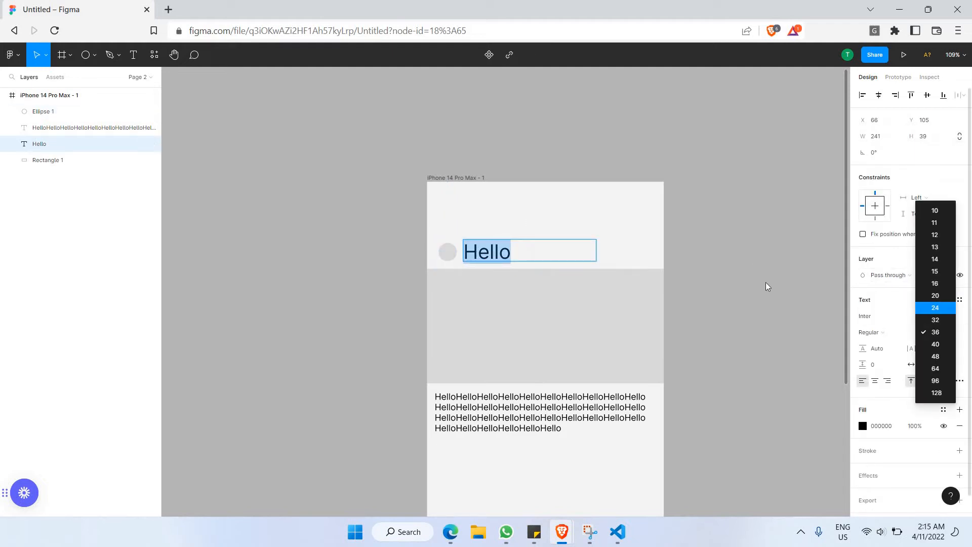
key(Return)
click(482, 256)
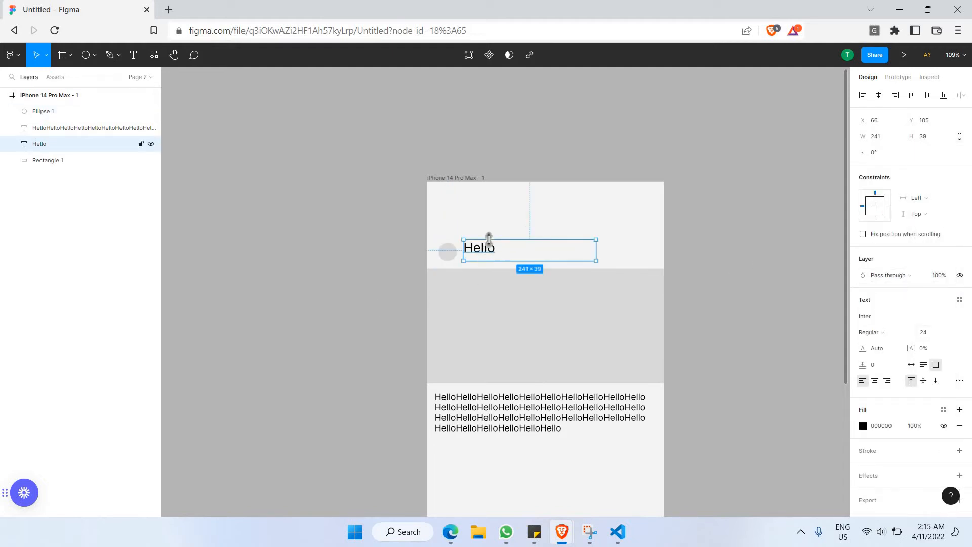
mouse_move(489, 242)
mouse_down()
mouse_move(491, 258)
mouse_move(479, 255)
mouse_up()
Step: Group the avatar circle, "Hello" heading, rectangle and caption into a single post
shift+click(446, 254)
shift+click(509, 327)
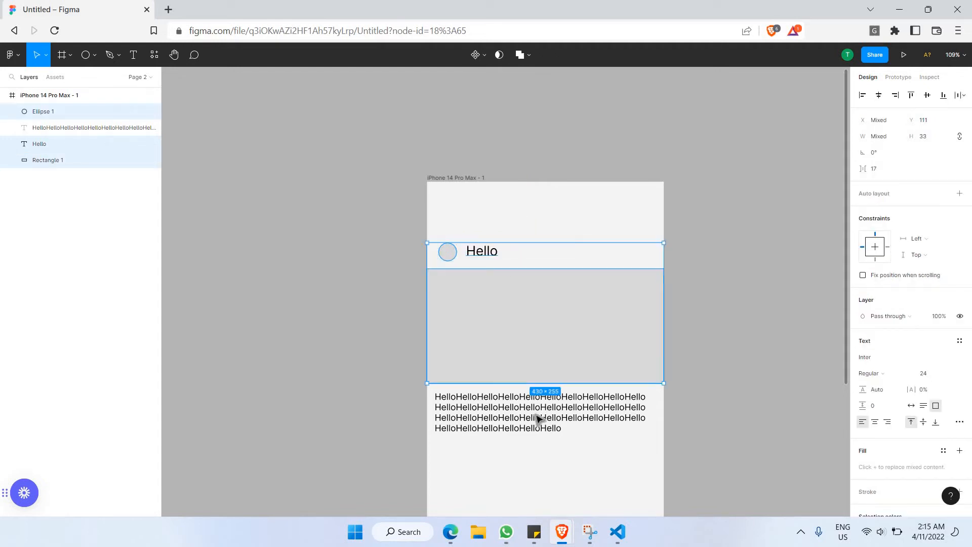
shift+click(536, 417)
right_click(504, 329)
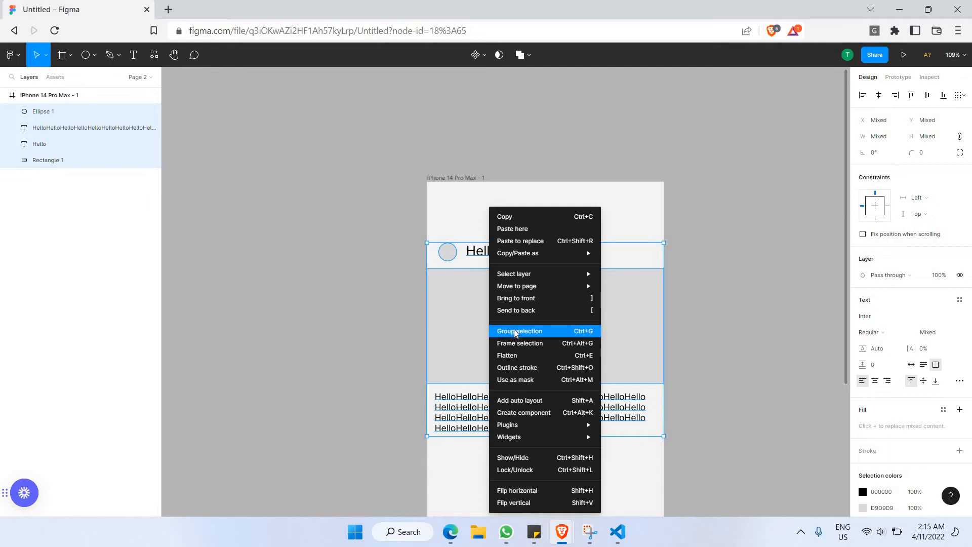
click(546, 329)
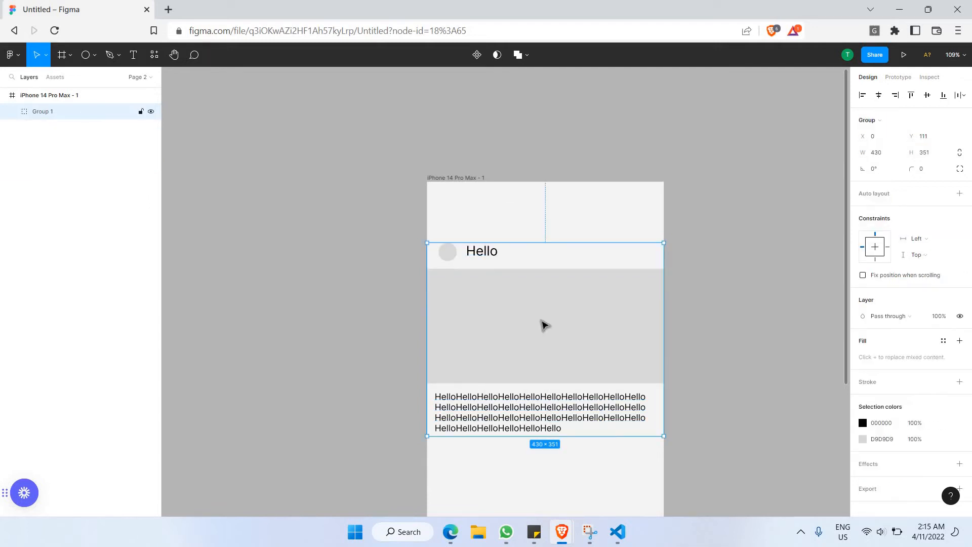
Step: Move the post group out of the iPhone frame onto the empty canvas to its left
drag(266, 281, 429, 217)
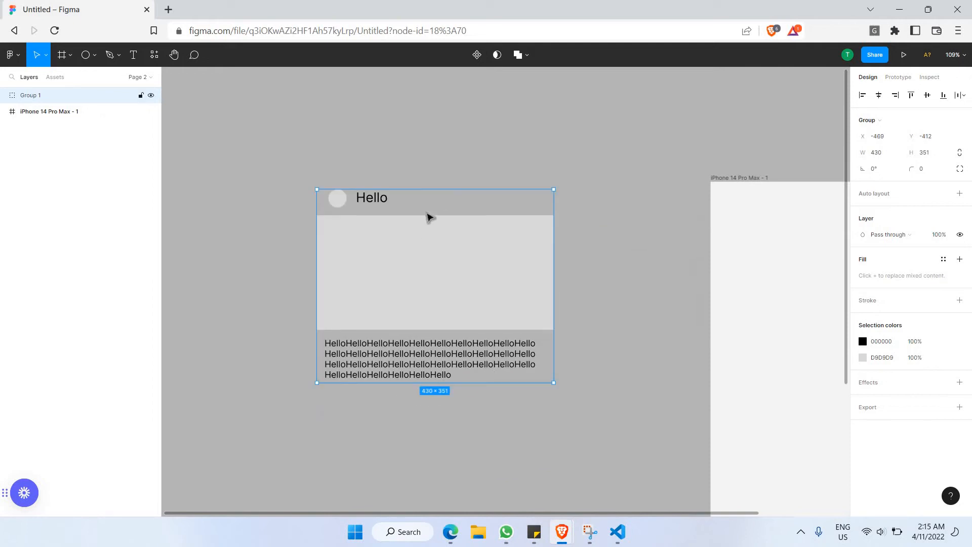
right_click(426, 289)
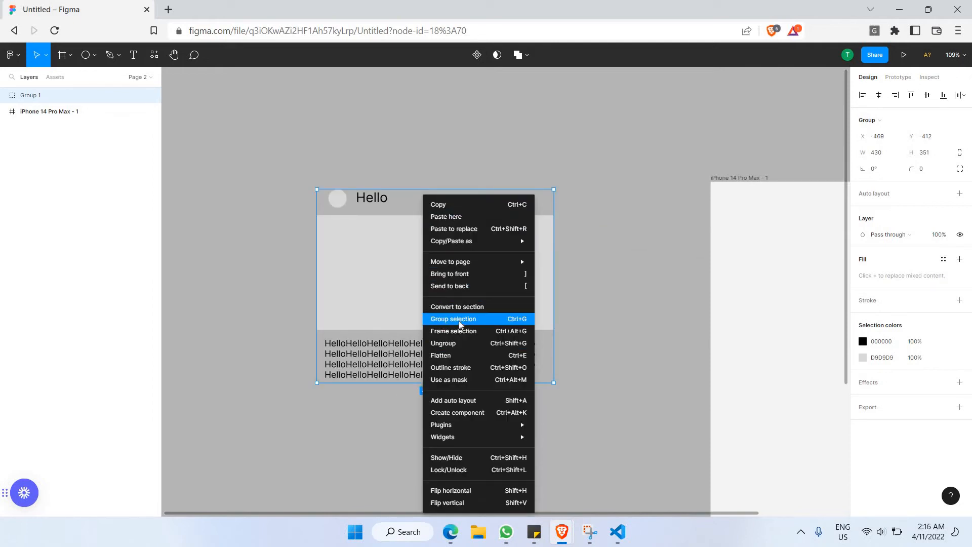
click(573, 282)
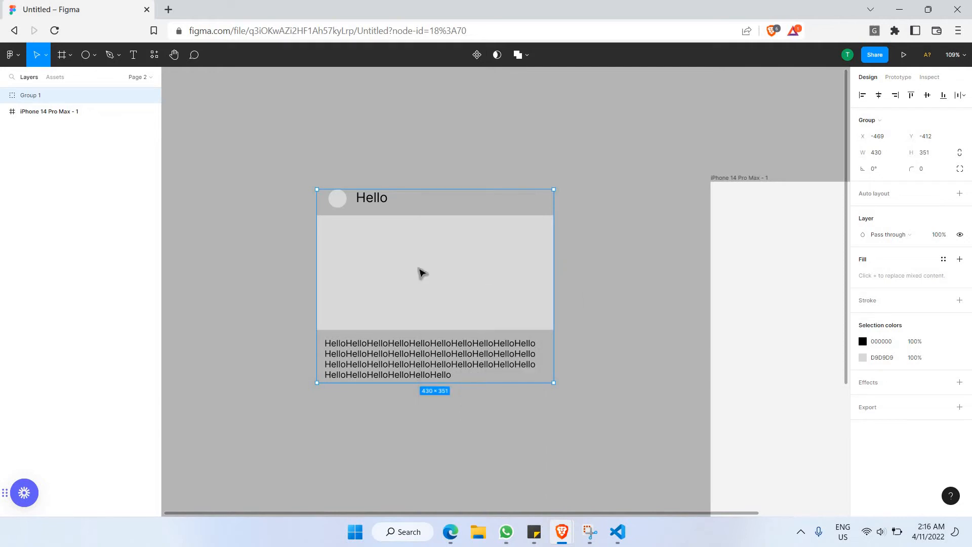
Step: Duplicate the post group twice and stack the copies below the original in an evenly spaced column beside the iPhone frame
scroll(424, 277, down, 5)
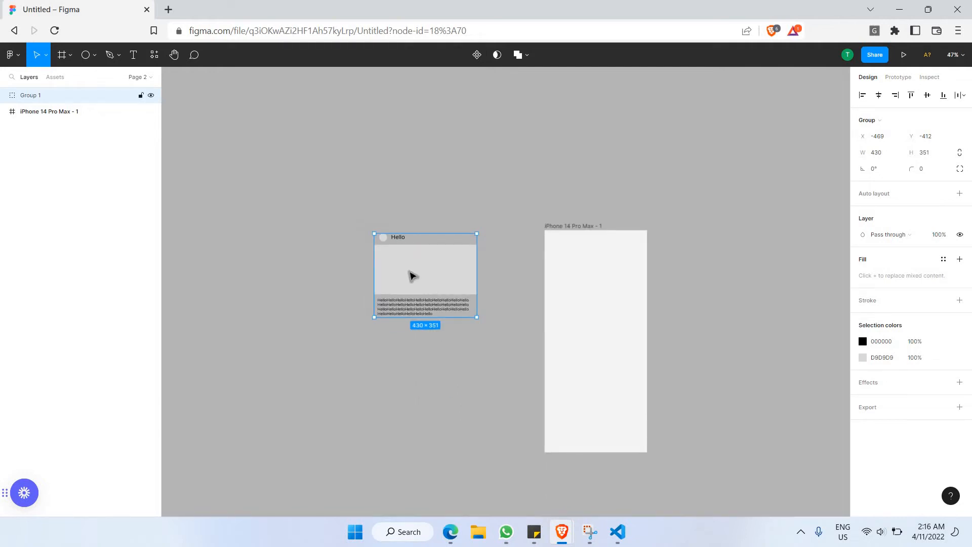
scroll(402, 310, up, 2)
drag(421, 263, 467, 294)
key(ctrl+c)
key(ctrl+v)
scroll(479, 194, down, 2)
scroll(479, 192, up, 1)
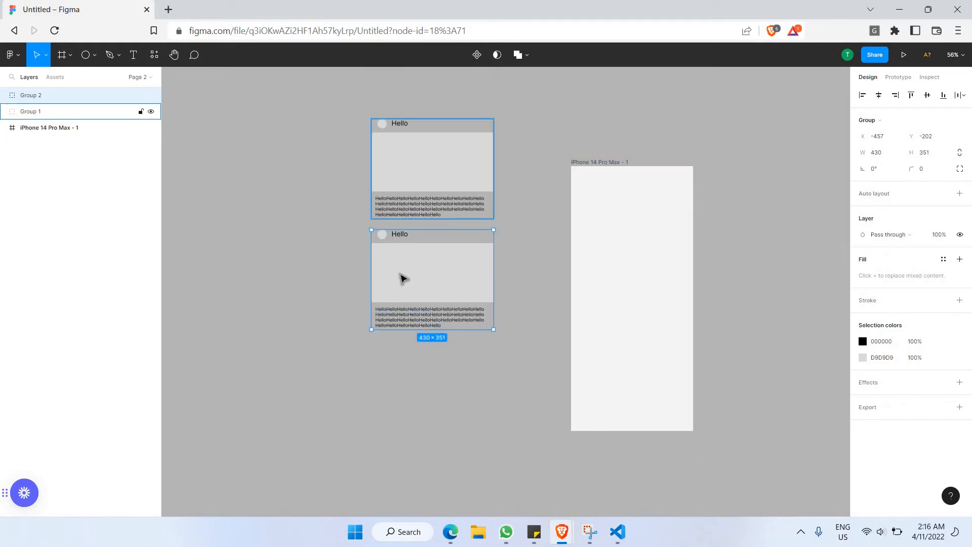
key(ctrl+v)
drag(459, 261, 456, 374)
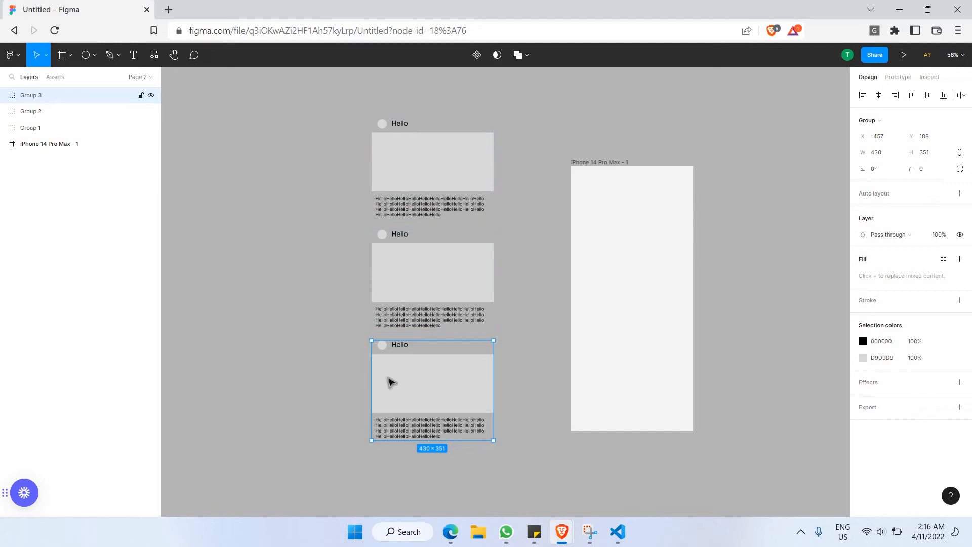
click(338, 290)
click(428, 375)
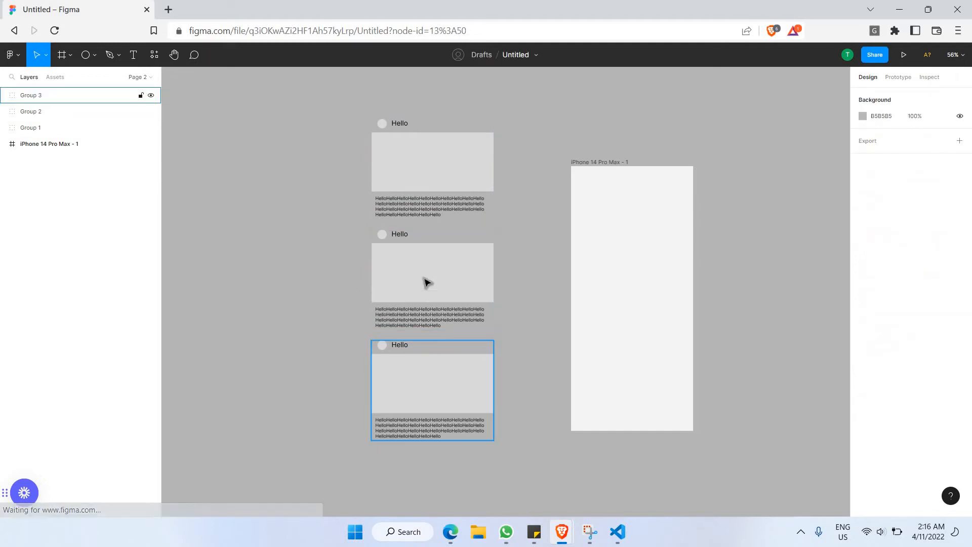
shift+click(427, 282)
shift+click(436, 169)
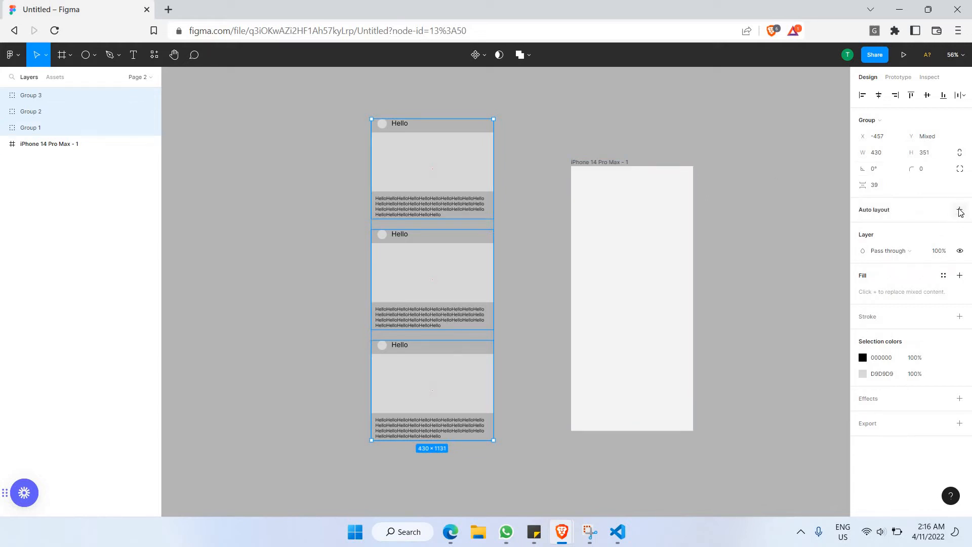
click(958, 30)
click(952, 274)
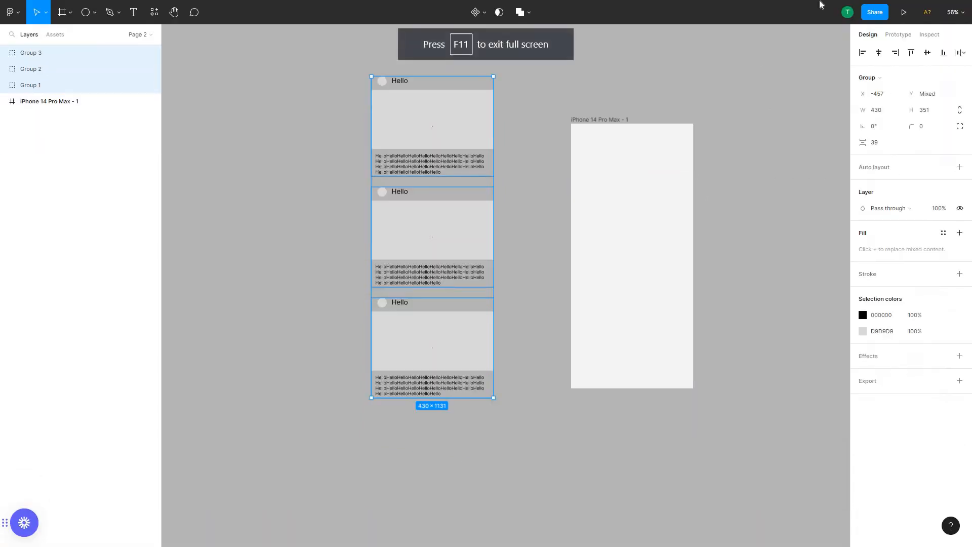
key(F11)
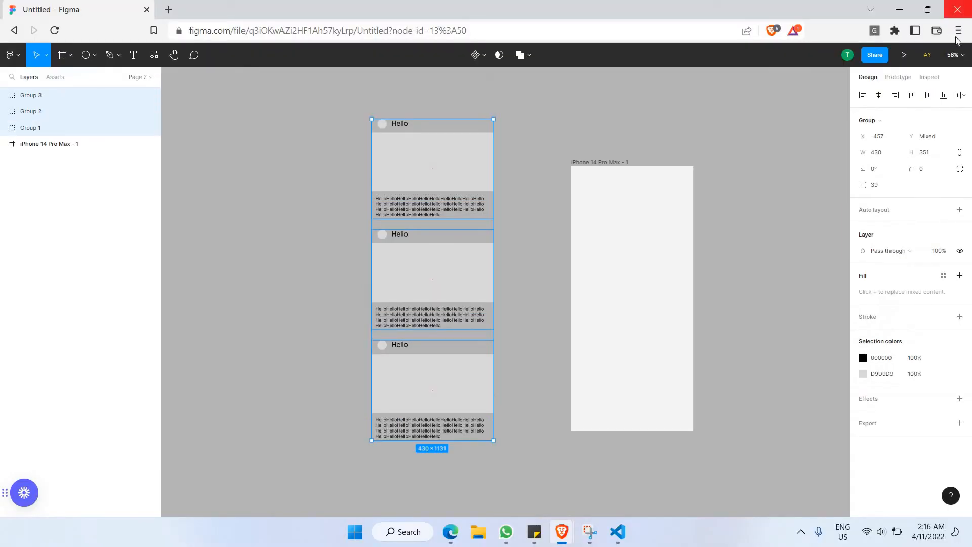
Step: Set the browser's page zoom to 90%
click(958, 31)
click(923, 274)
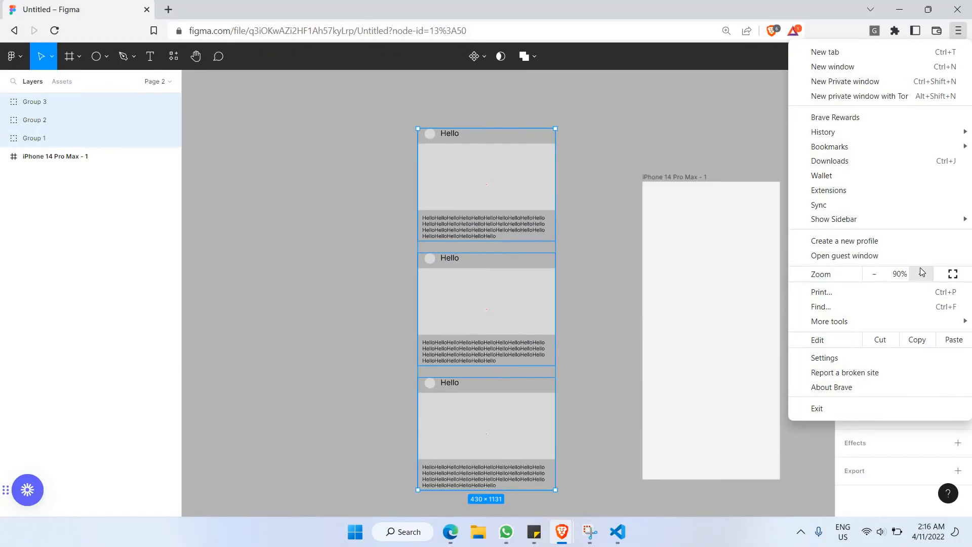
click(712, 177)
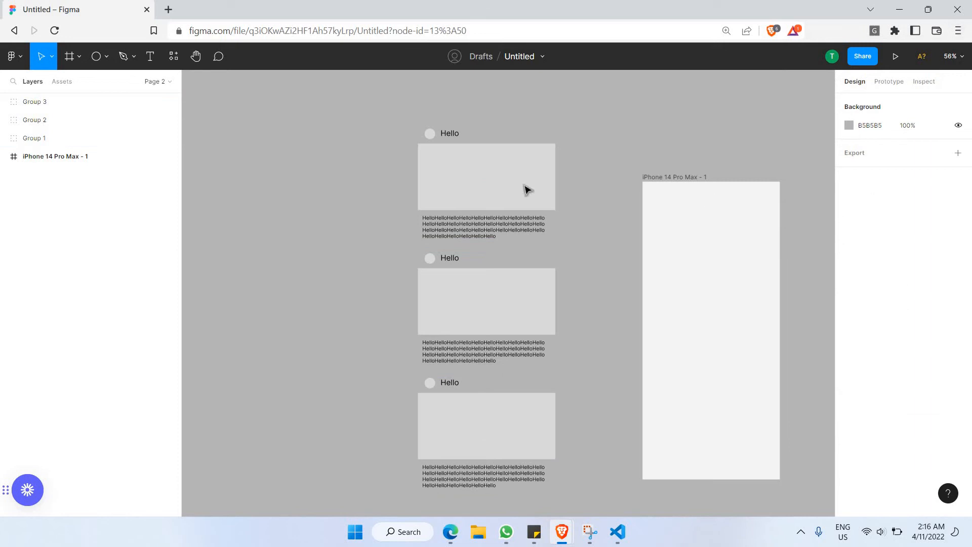
Step: Group the three stacked posts beside the iPhone frame into one combined group
click(525, 189)
shift+click(496, 295)
shift+click(499, 412)
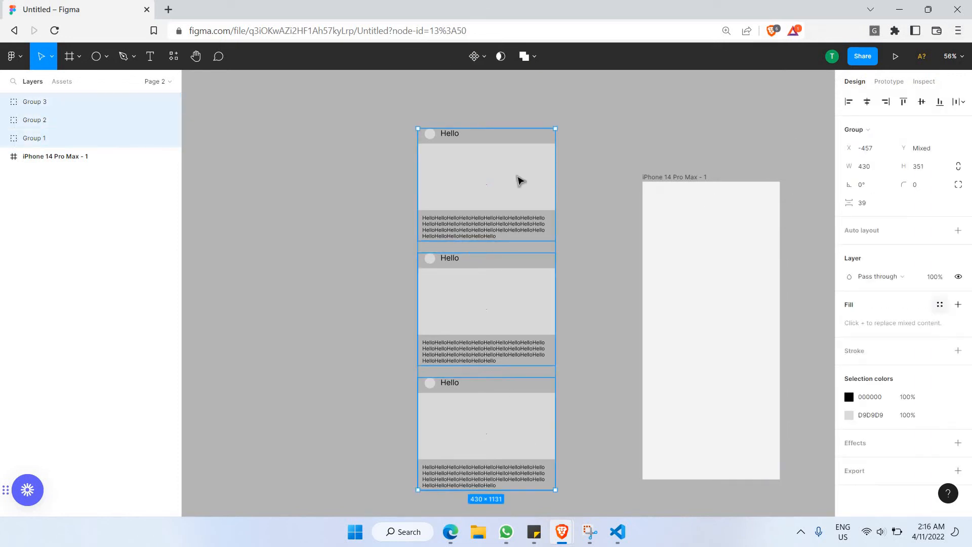
right_click(518, 163)
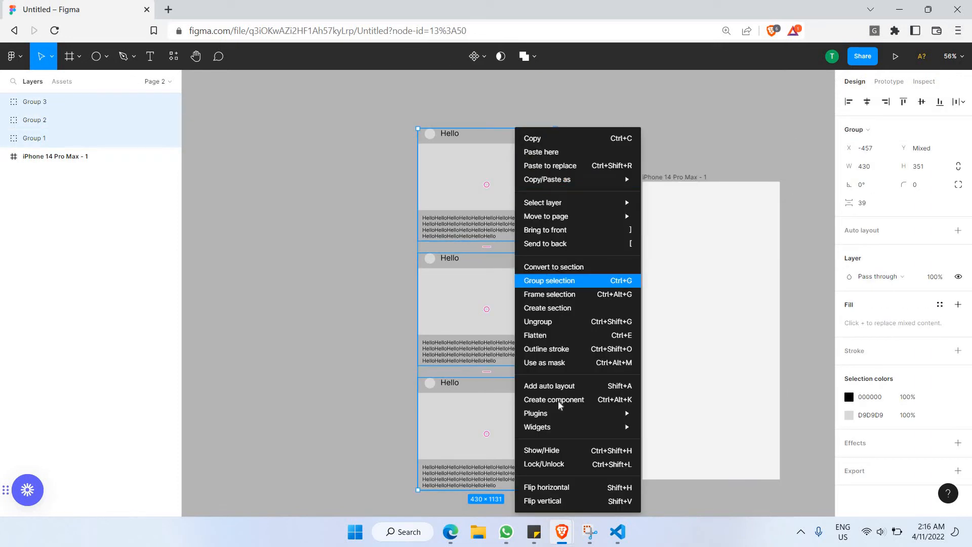
click(545, 281)
click(564, 116)
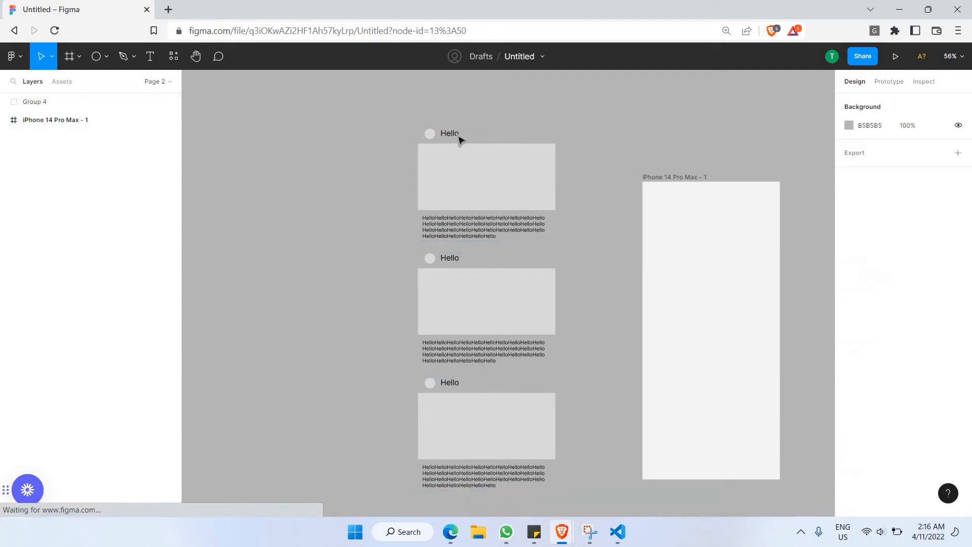
Step: Add vertical auto layout to the combined group of three posts
click(40, 101)
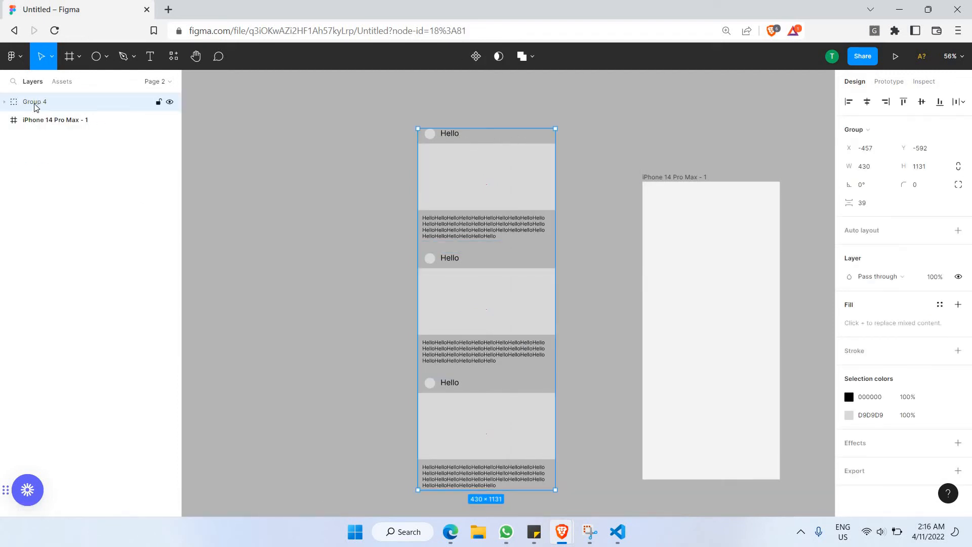
right_click(117, 111)
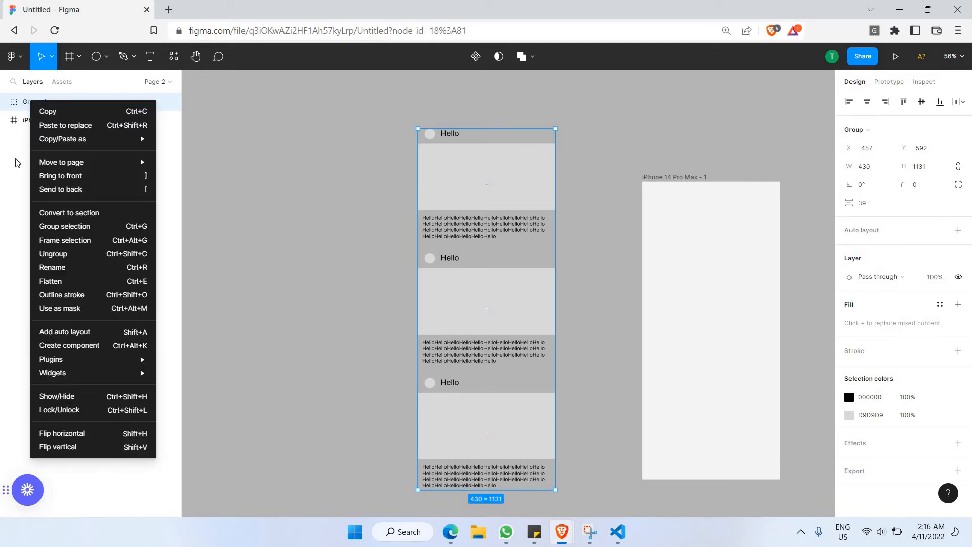
click(67, 110)
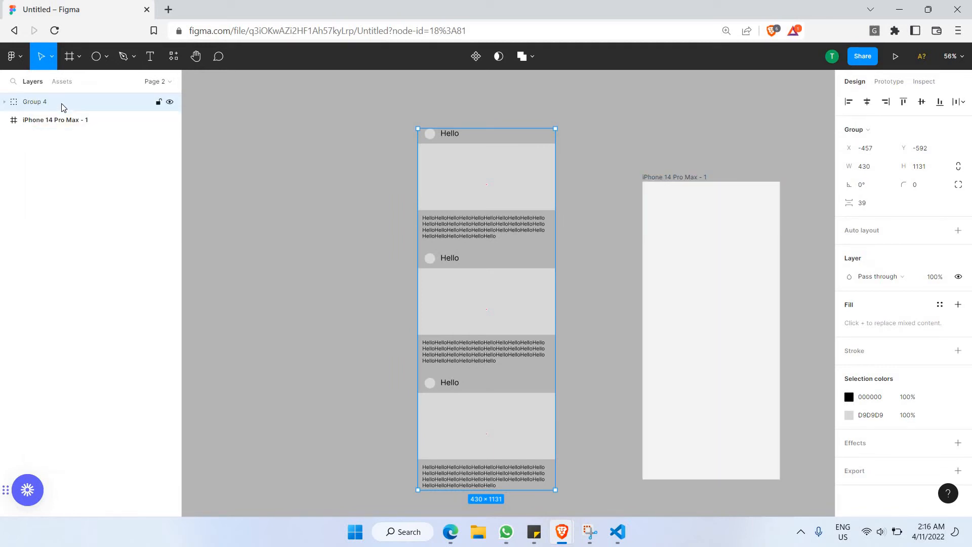
click(959, 230)
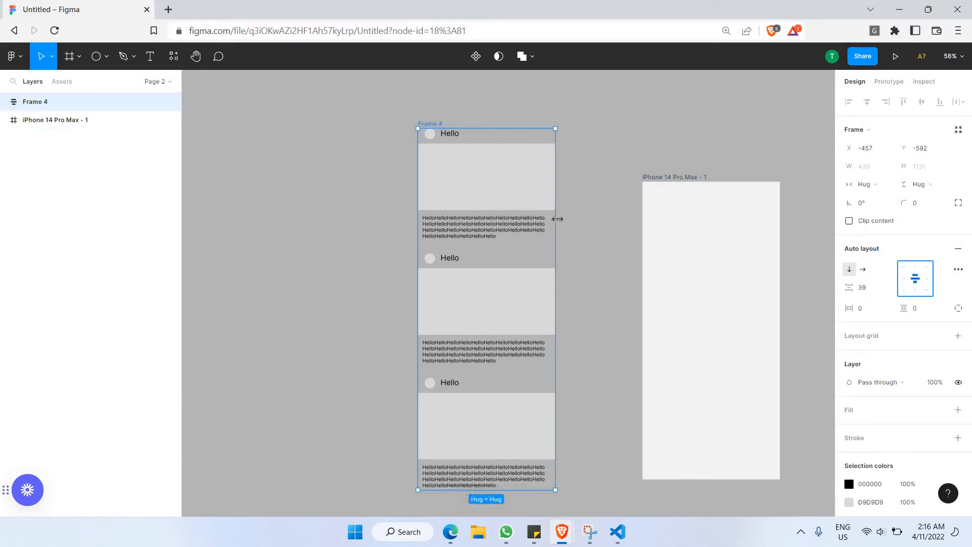
scroll(367, 196, right, 4)
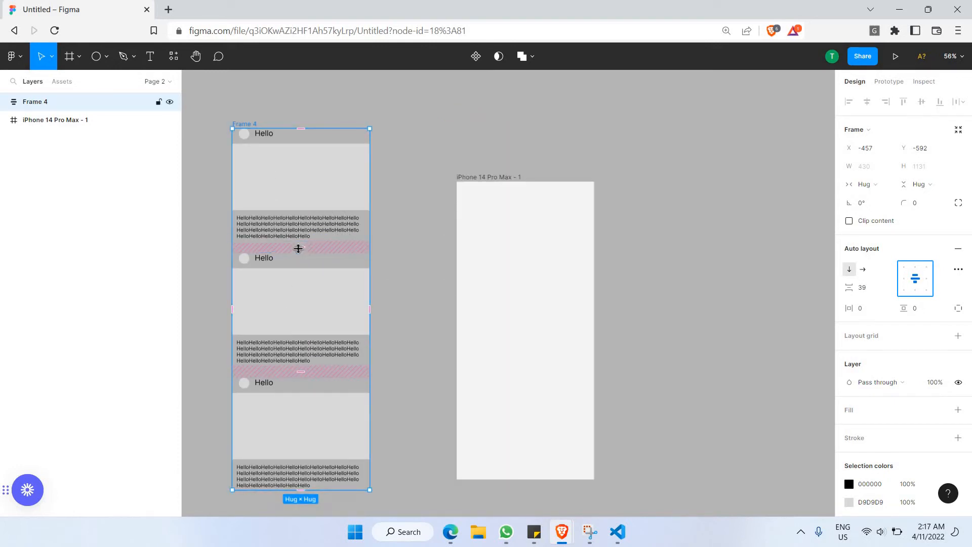
mouse_move(300, 248)
key(Escape)
Step: Move the auto-layout post stack into the iPhone frame, centred horizontally and with its top at Y 110
click(342, 175)
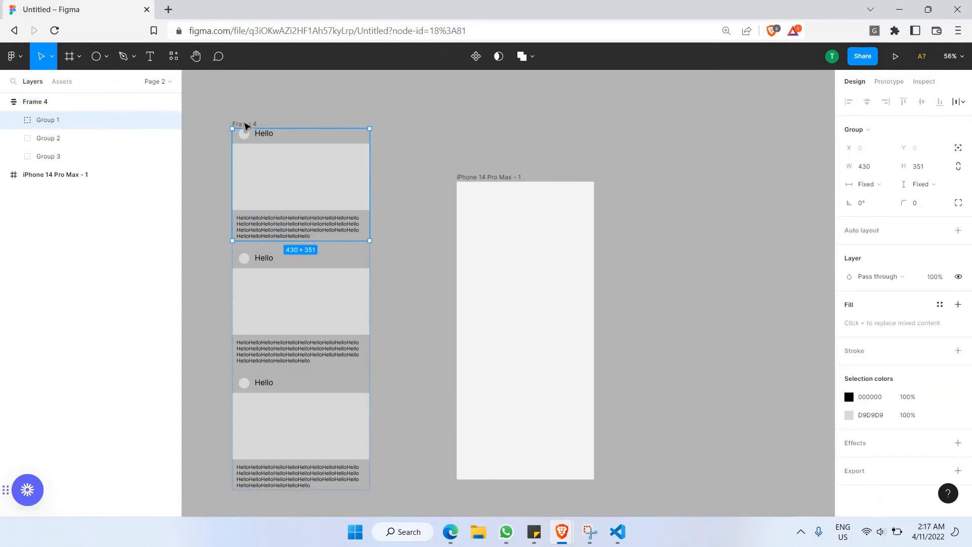
click(312, 253)
drag(361, 309, 527, 325)
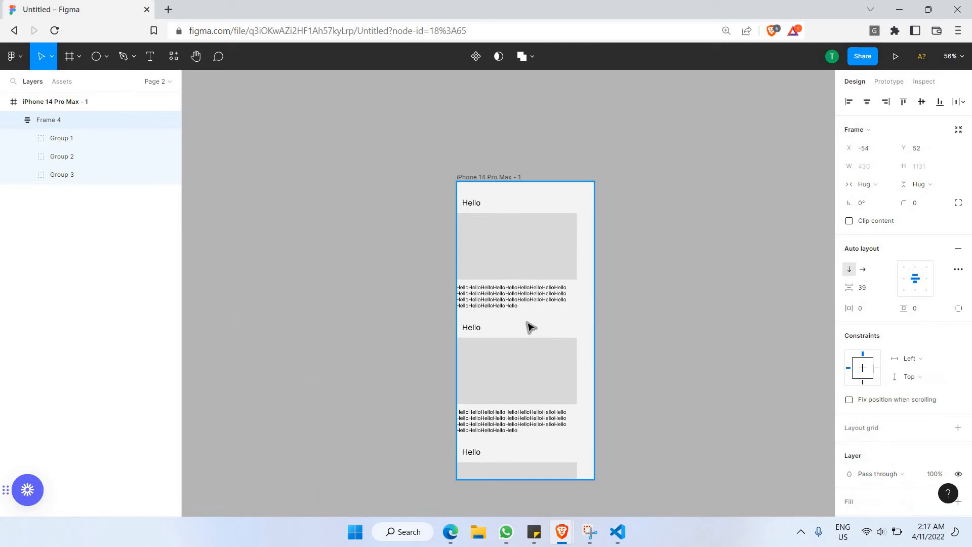
click(868, 103)
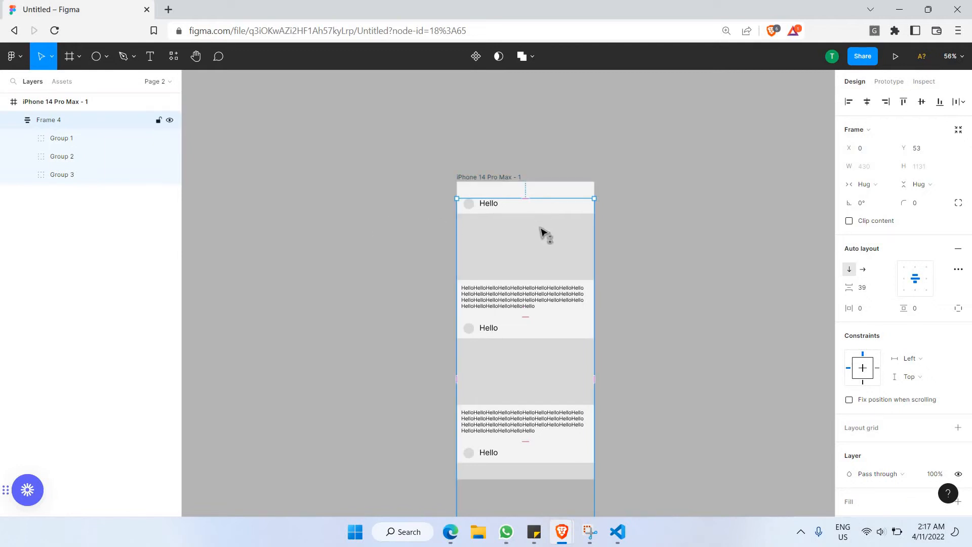
drag(540, 211, 539, 229)
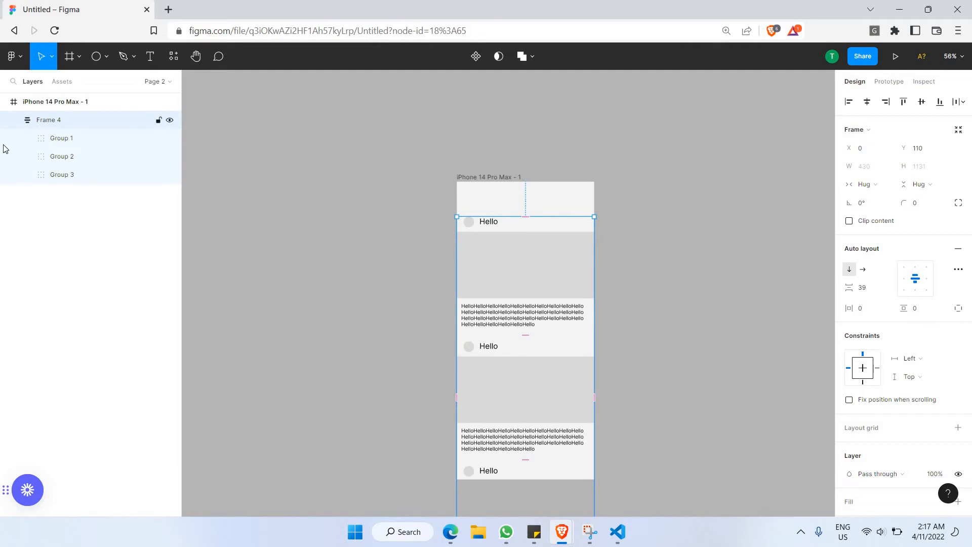
click(13, 121)
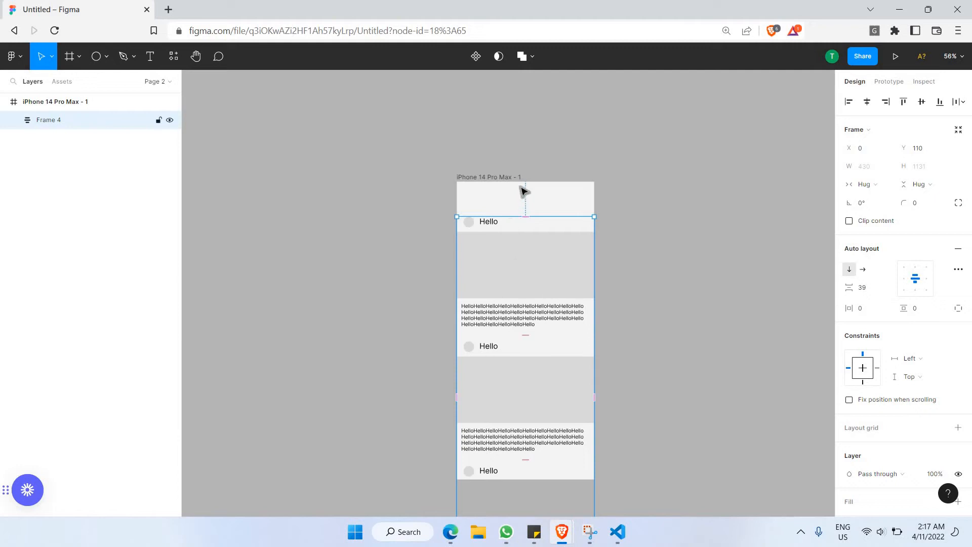
Step: Set the iPhone 14 Pro Max frame's overflow scrolling to vertical scrolling
click(496, 183)
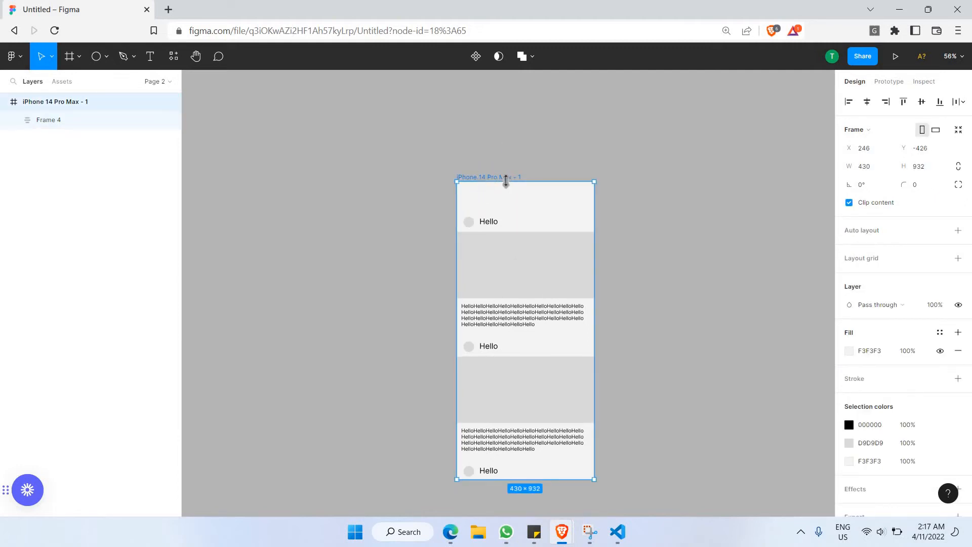
scroll(511, 191, up, 3)
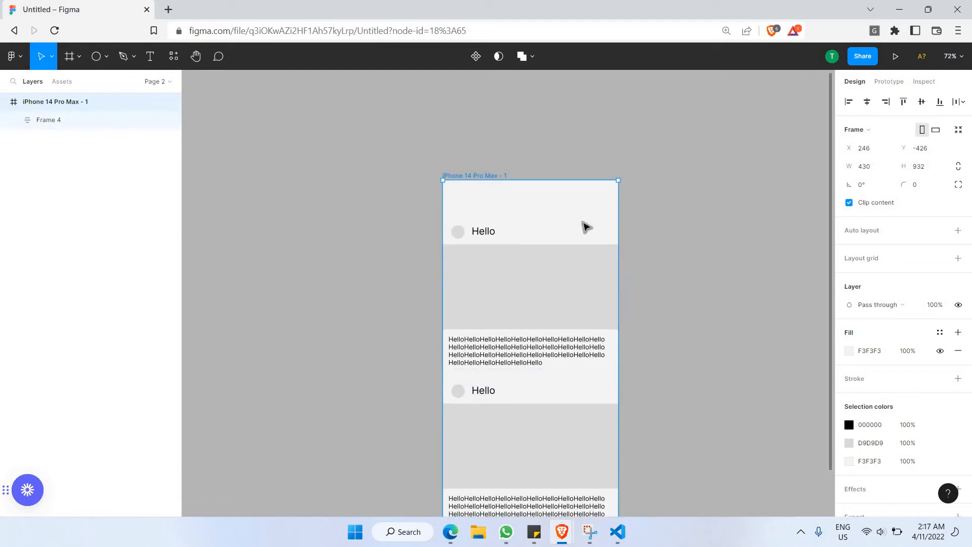
click(894, 82)
click(869, 182)
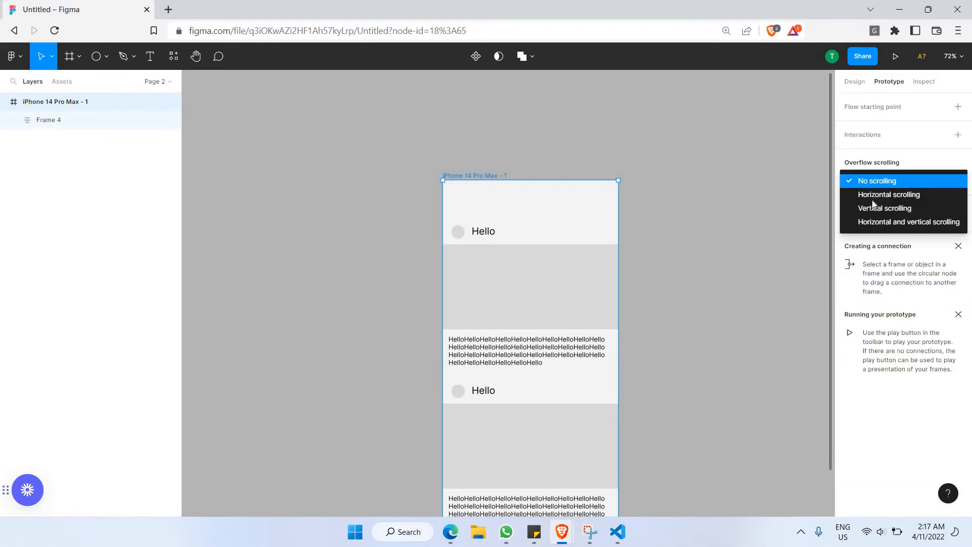
click(749, 222)
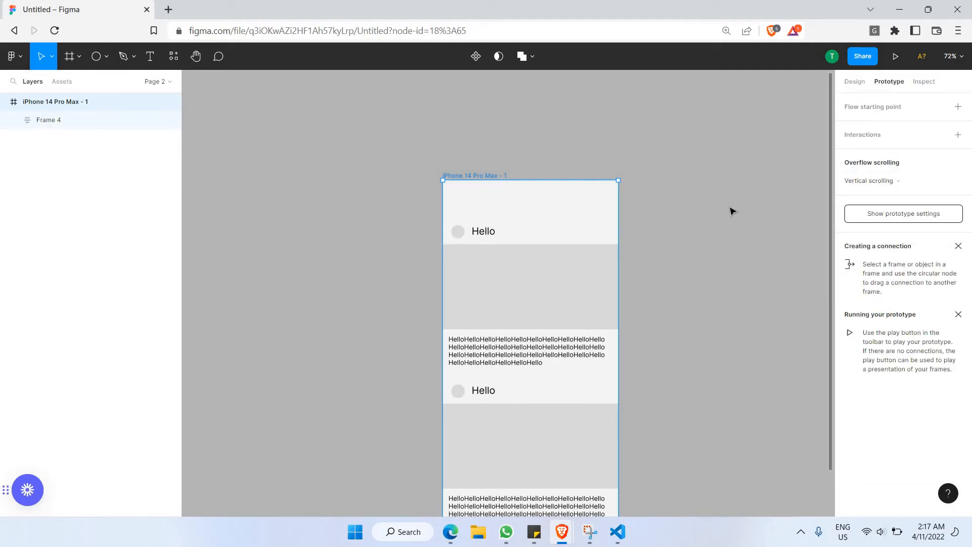
click(732, 210)
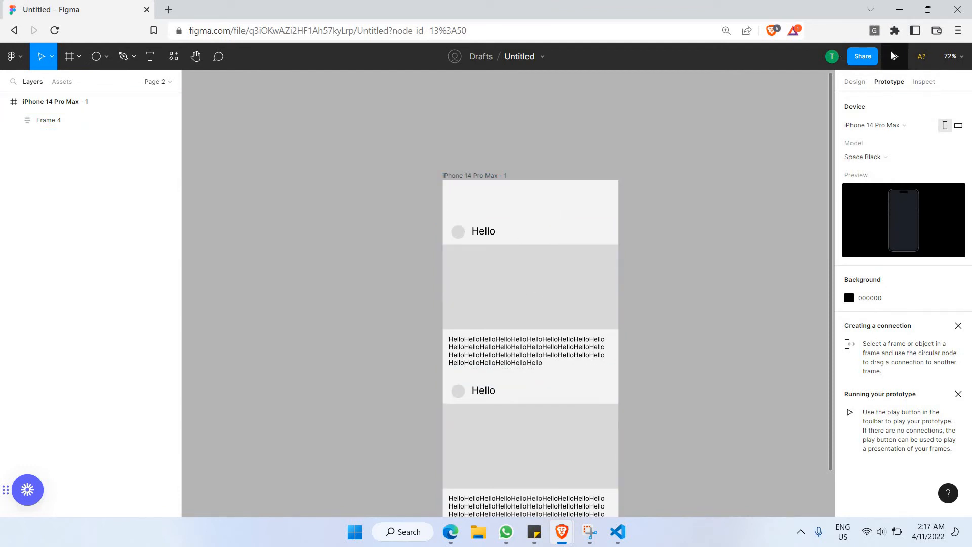
Step: Run the prototype of the iPhone frame and scroll the feed down and up to test it
click(496, 176)
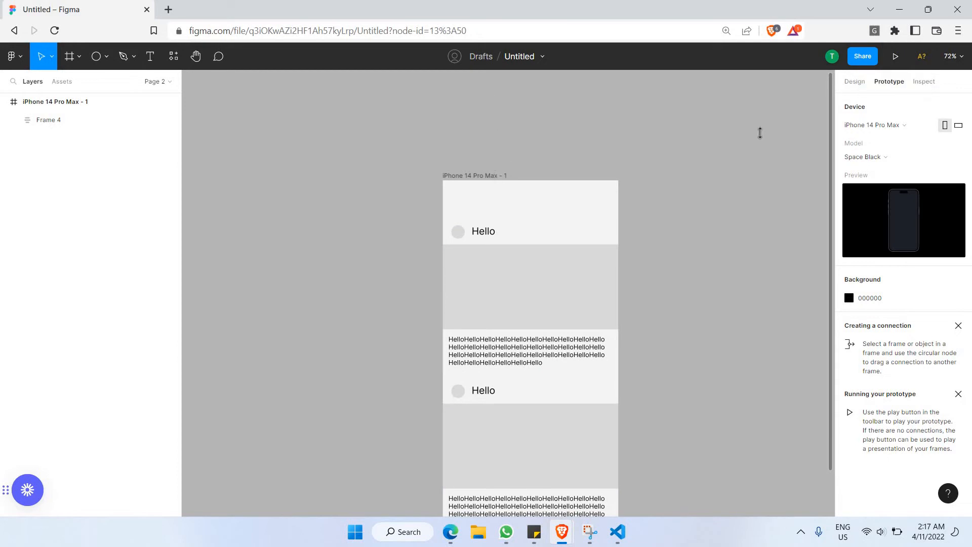
click(895, 56)
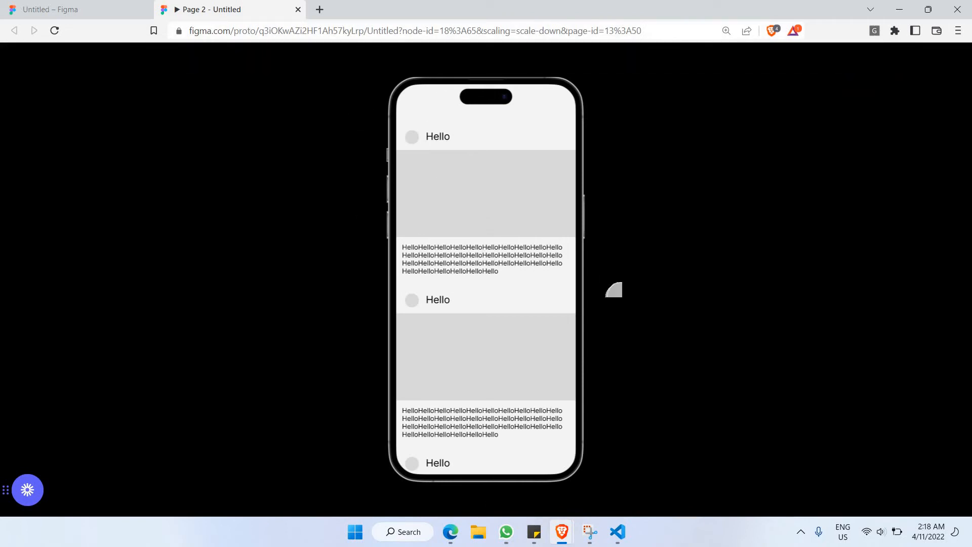
scroll(497, 123, down, 3)
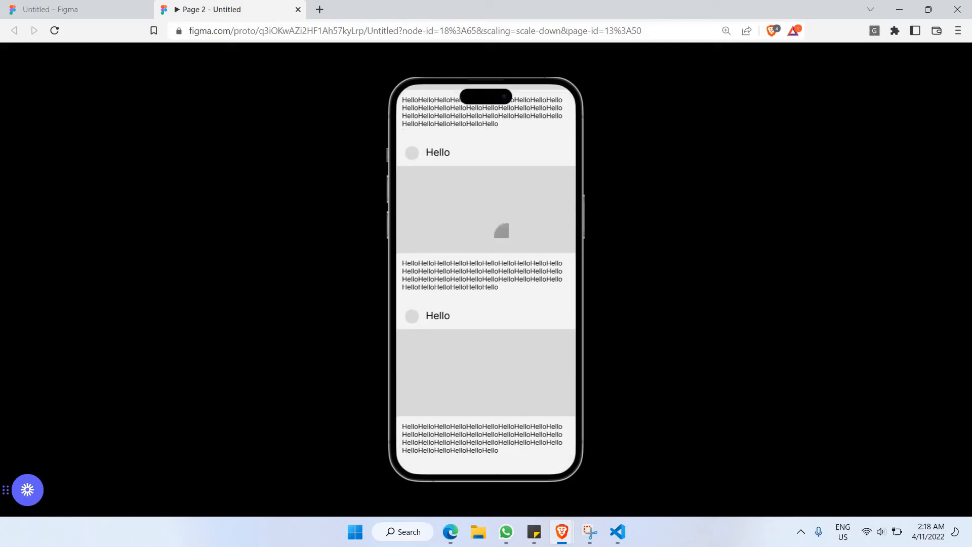
drag(496, 143, 494, 66)
drag(488, 178, 493, 374)
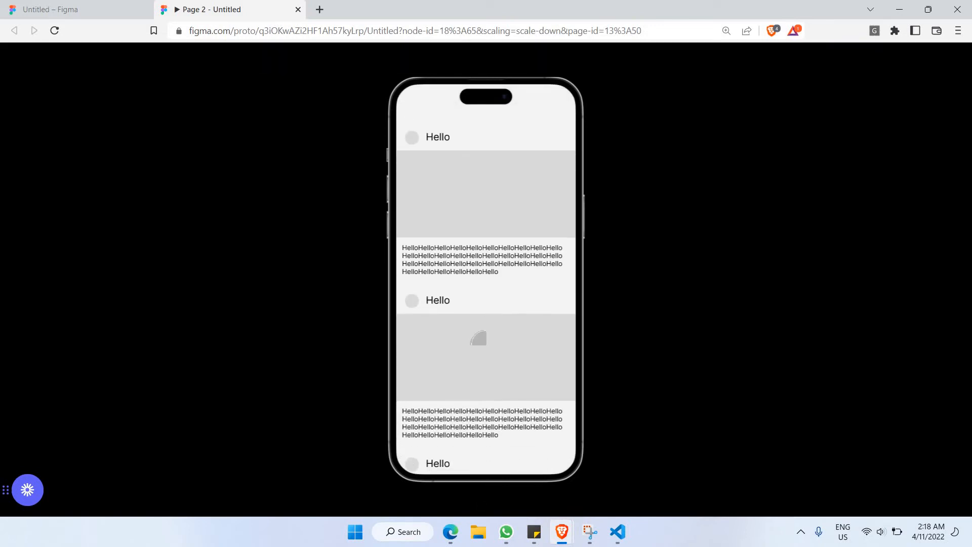
drag(452, 182, 461, 89)
drag(509, 405, 465, 73)
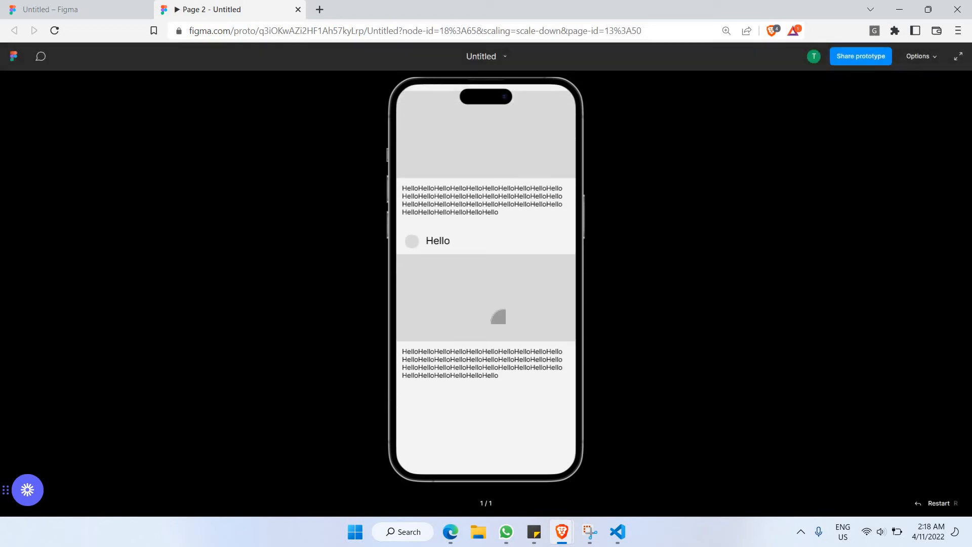
drag(502, 319, 509, 369)
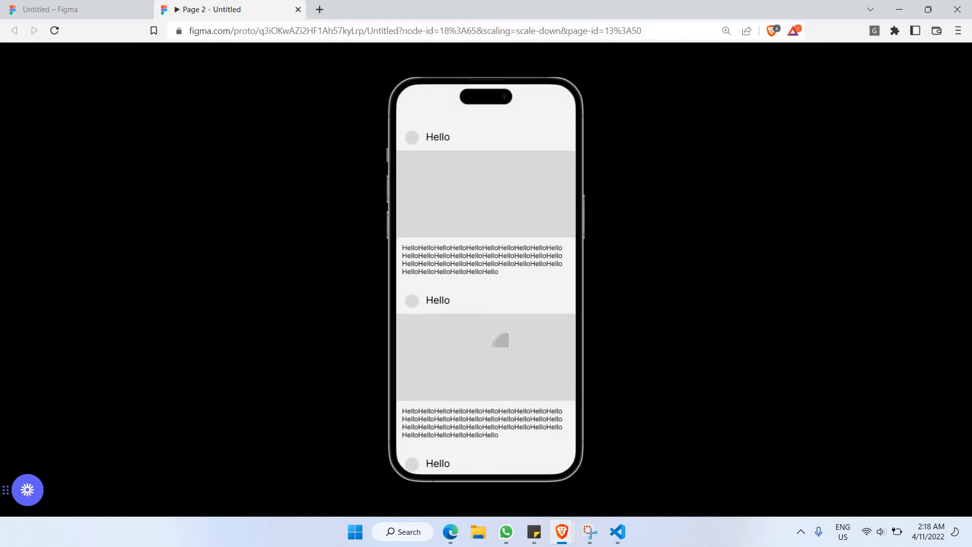
Step: Return to the design file and move the post stack further down inside the iPhone frame, leaving a taller empty area above it
click(86, 4)
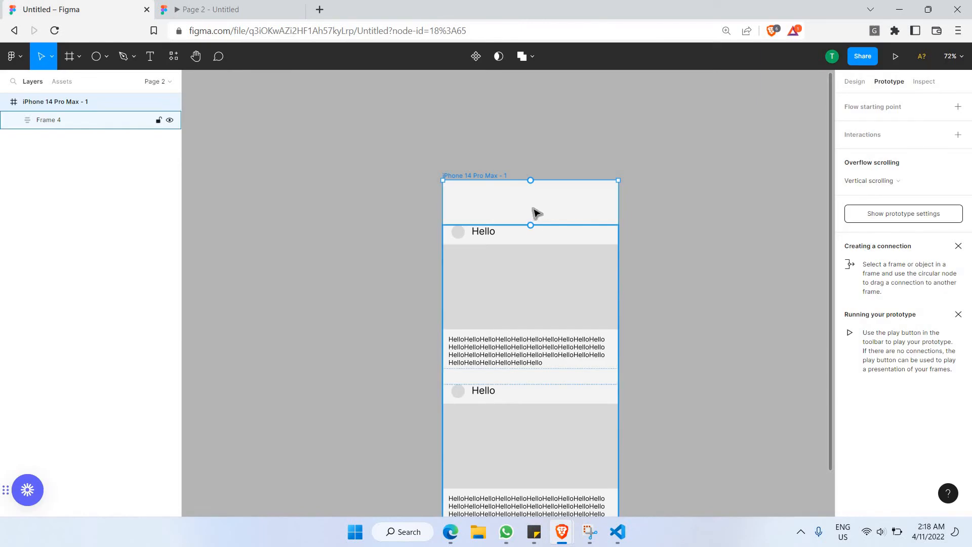
scroll(517, 152, down, 2)
click(529, 188)
scroll(536, 177, down, 1)
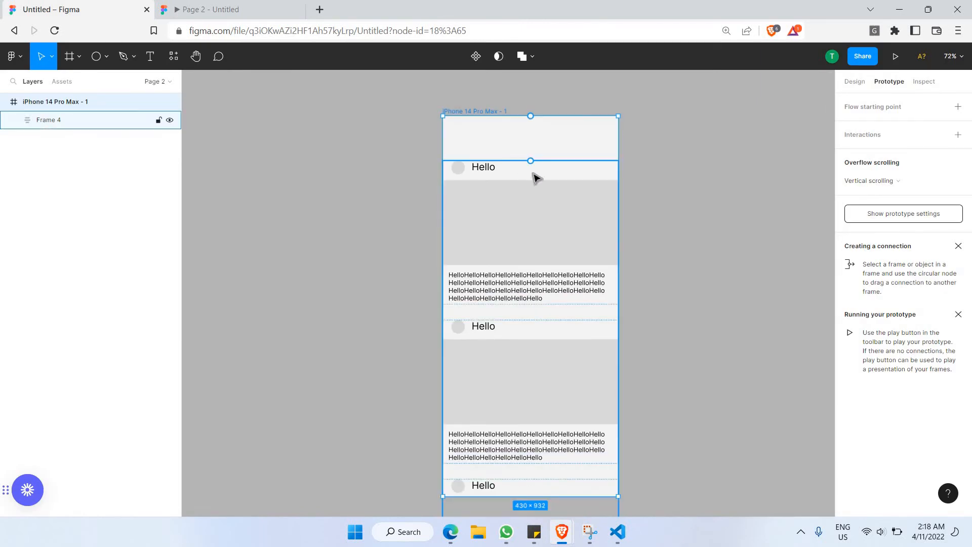
scroll(537, 197, up, 1)
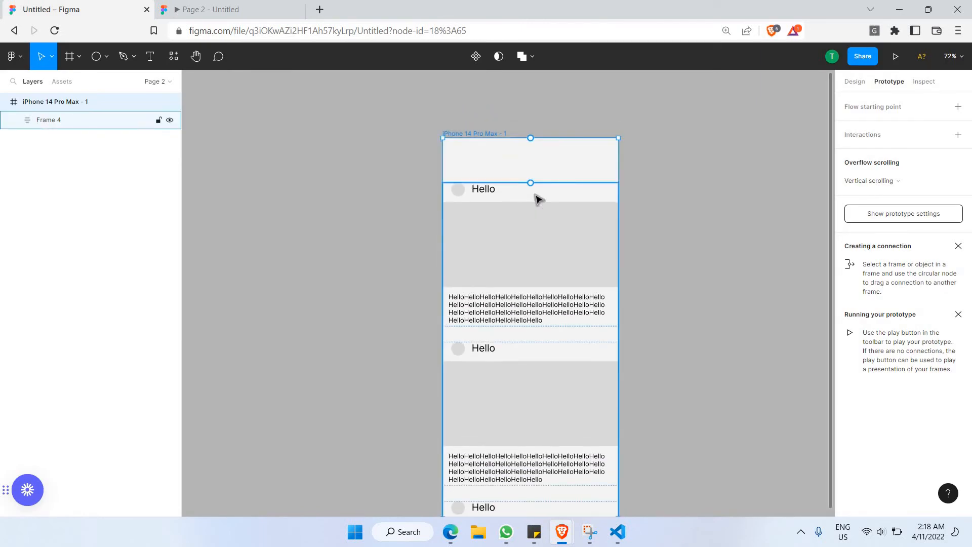
scroll(539, 207, down, 1)
click(572, 196)
drag(596, 178, 592, 235)
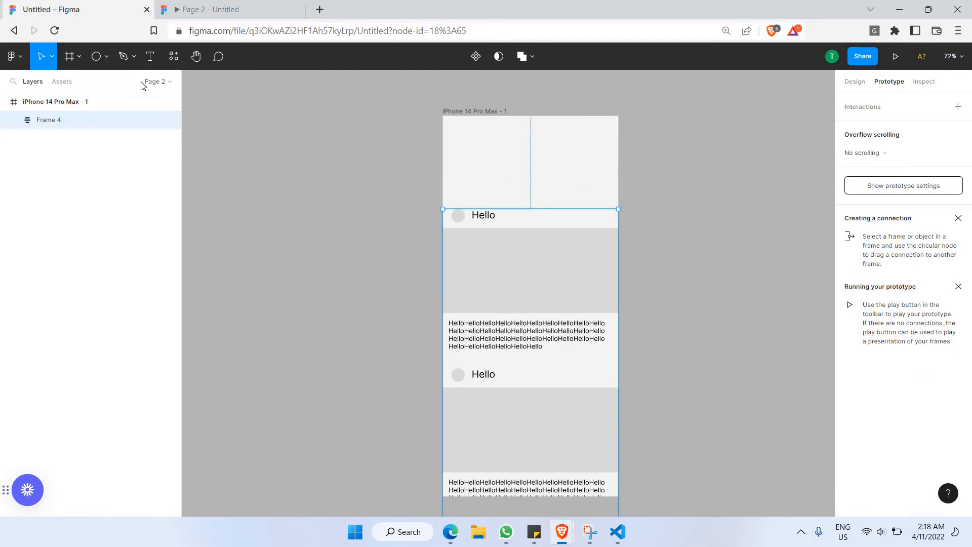
scroll(314, 138, up, 1)
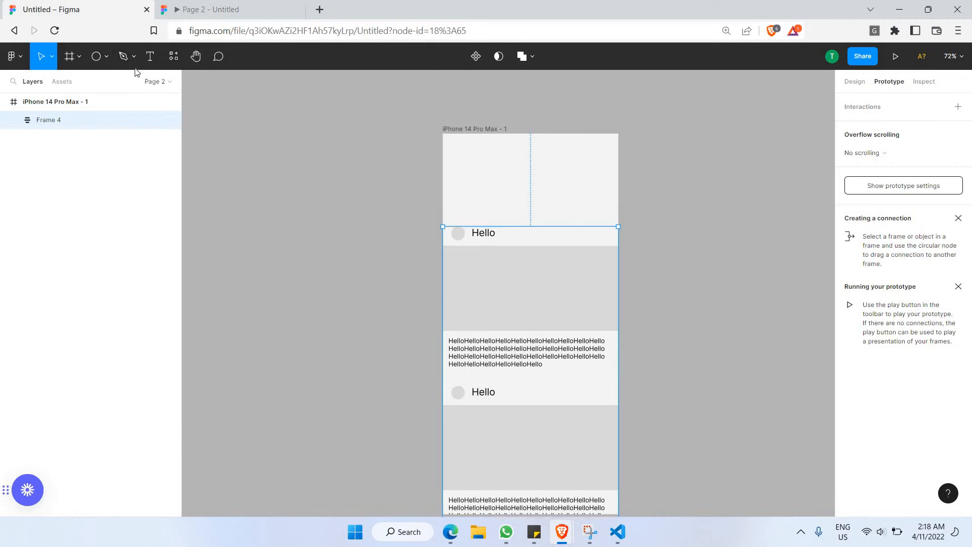
Step: Draw a frame about 430 × 99 across the full width of the empty area above the posts in the iPhone frame
click(230, 103)
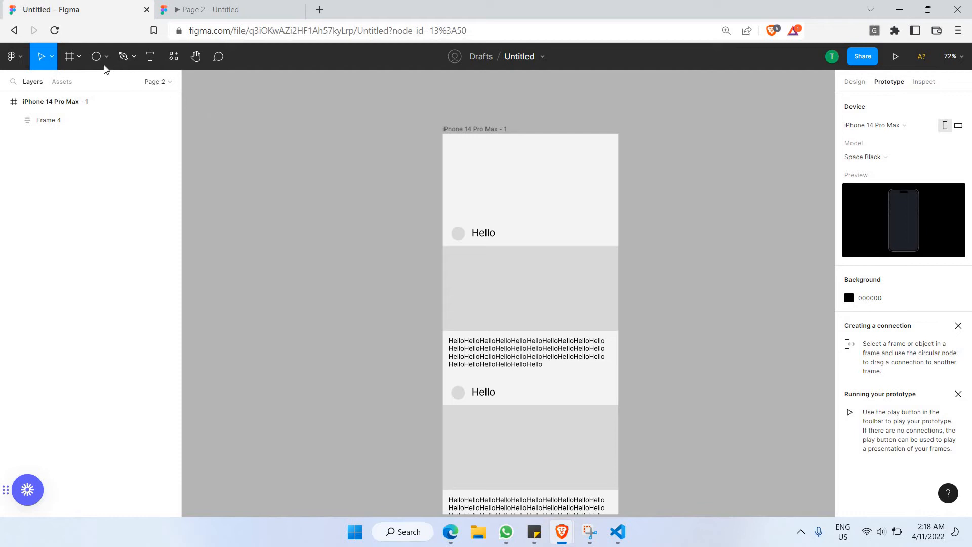
key(f)
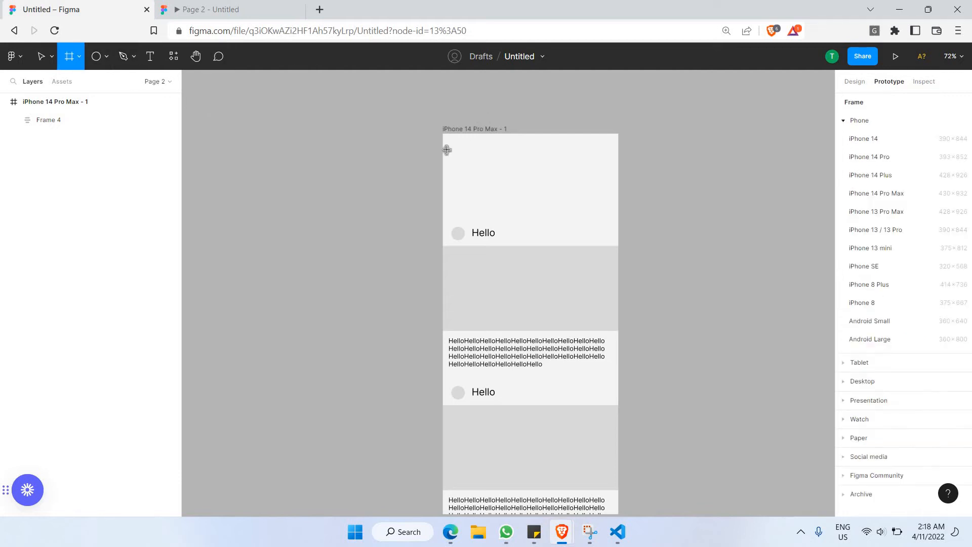
drag(443, 150, 618, 191)
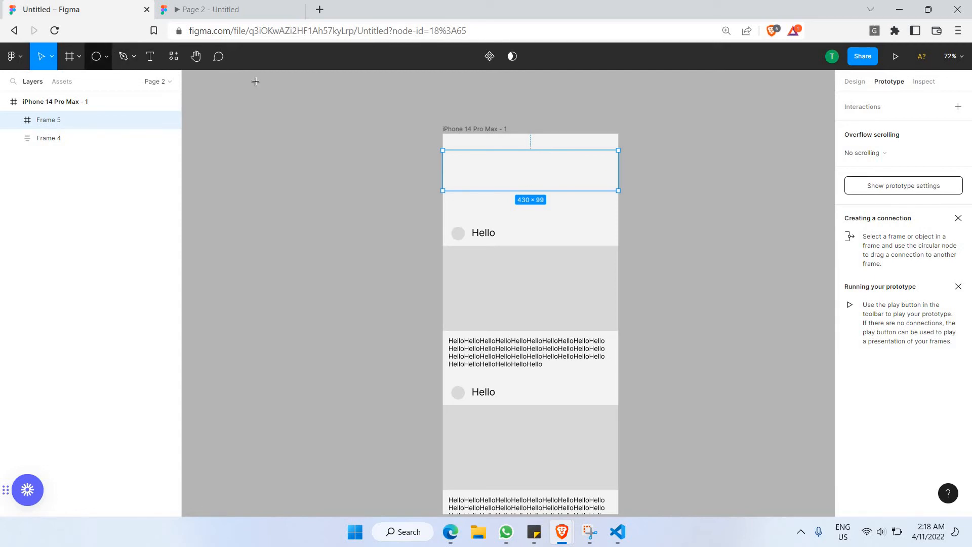
Step: Draw a circle about 90 × 90 on the empty canvas beside the iPhone frame
key(o)
scroll(458, 202, right, 3)
scroll(481, 172, right, 3)
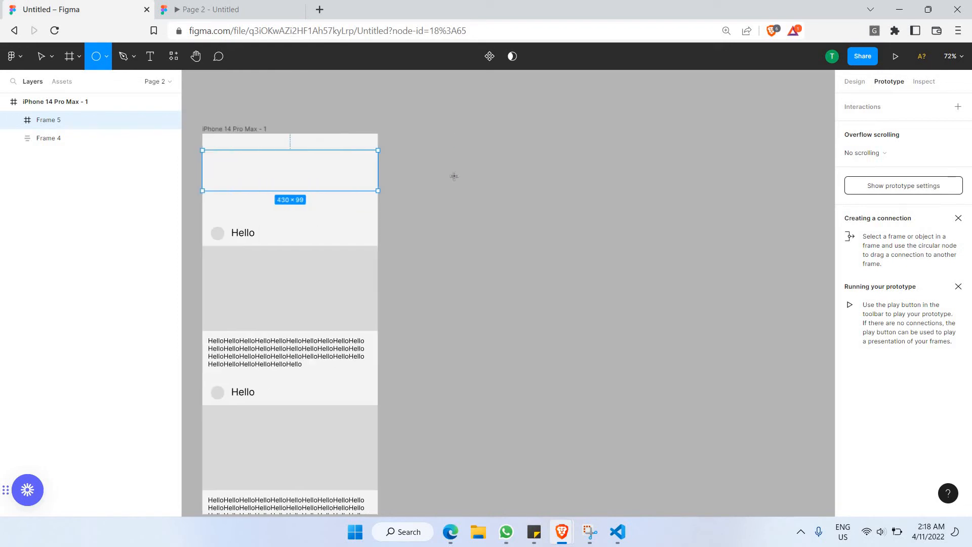
drag(421, 155, 458, 191)
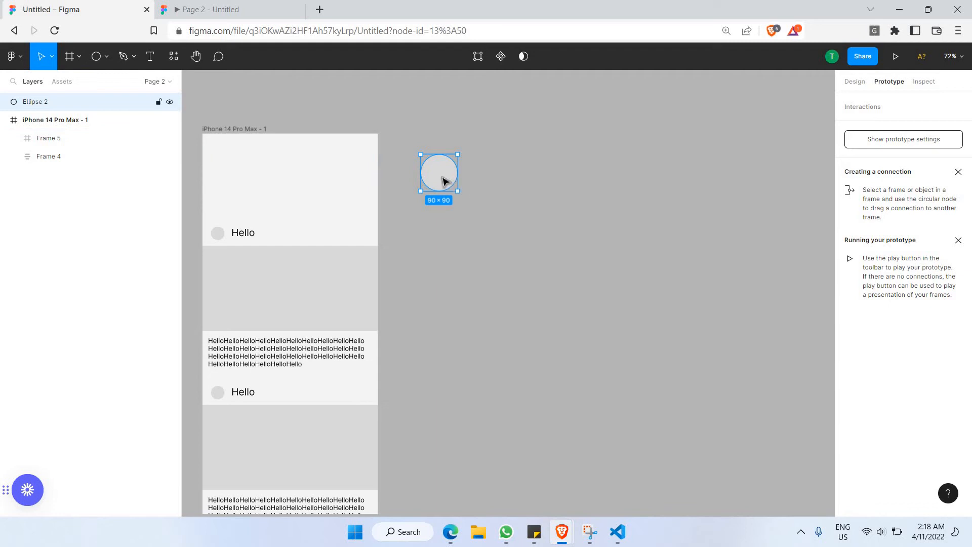
Step: Duplicate the circle twice to form a horizontal row of three evenly spaced circles about 22 apart
key(ctrl+v)
drag(442, 181, 531, 179)
key(ctrl+v)
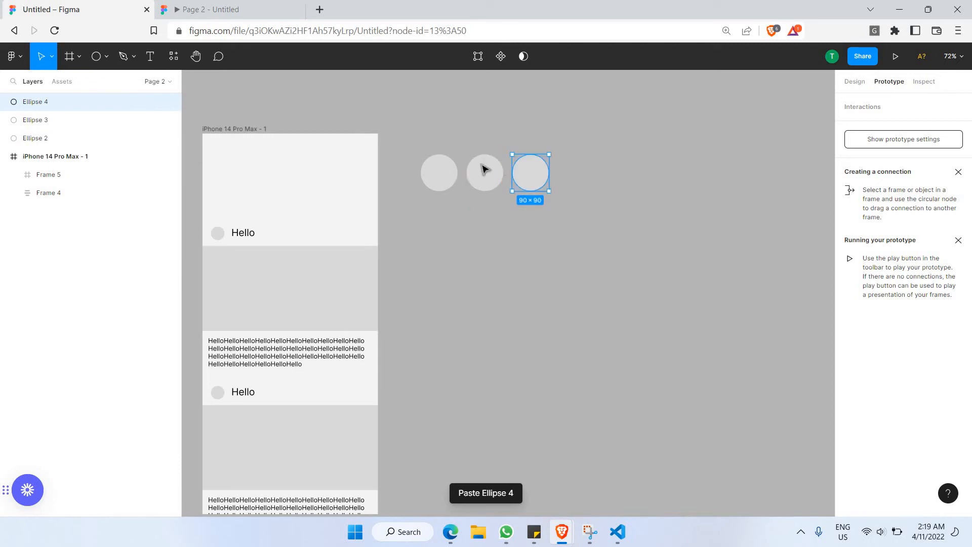
Step: Group the three circles and apply horizontal auto layout to the group
shift+click(483, 168)
shift+click(439, 172)
right_click(476, 165)
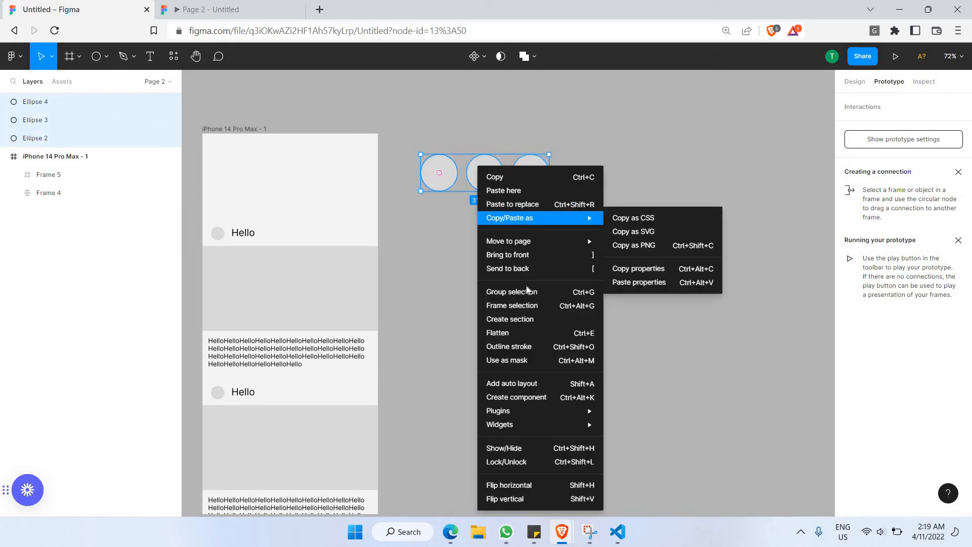
click(527, 292)
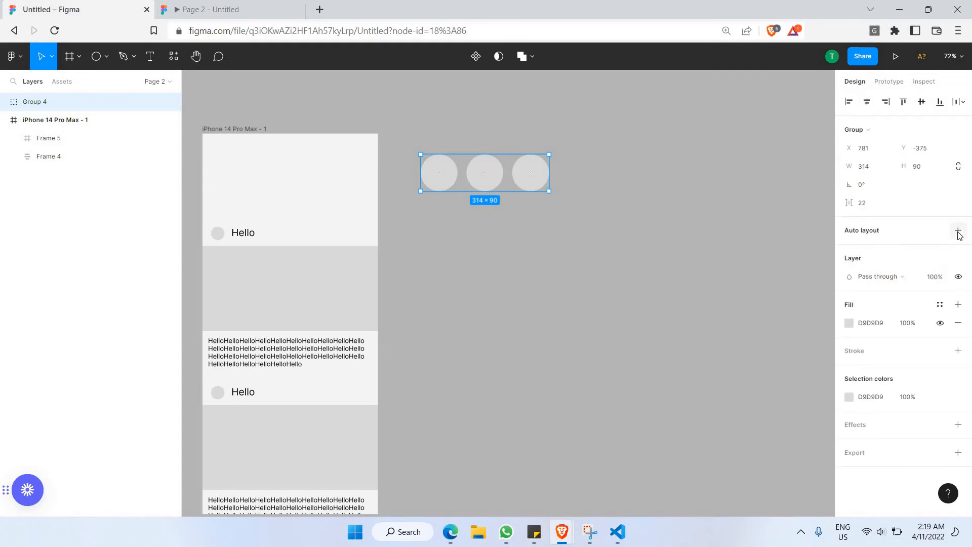
click(956, 231)
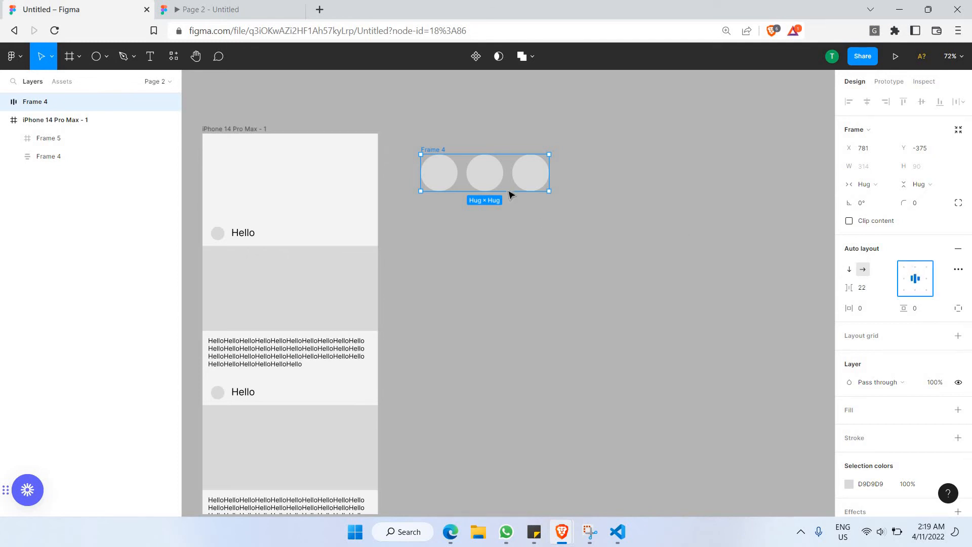
Step: Add two more copies of the circle to the auto-layout row, making five circles
click(525, 182)
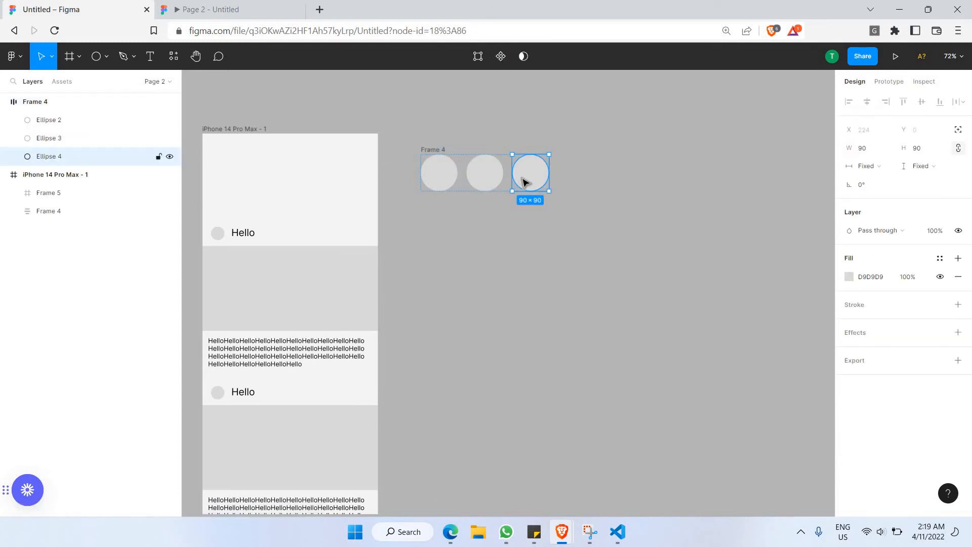
key(ctrl+v)
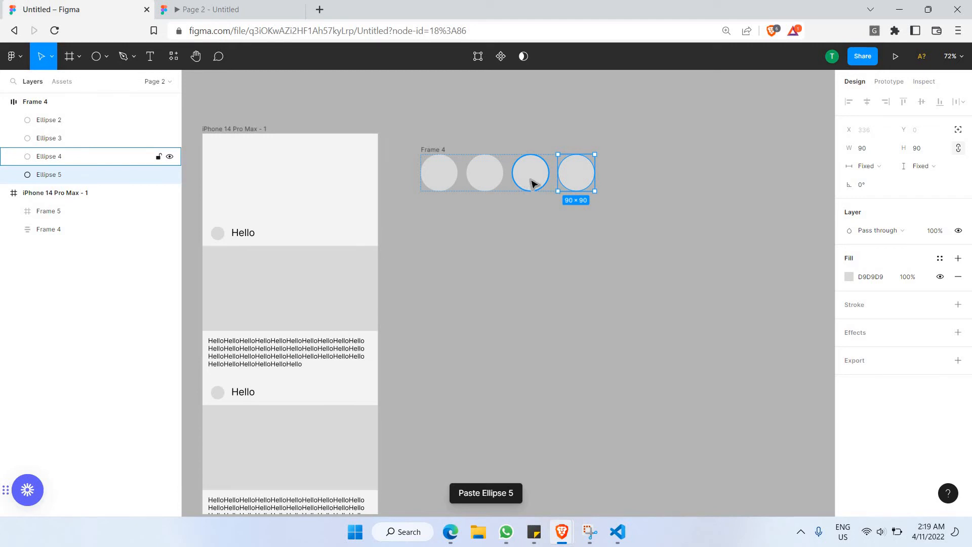
key(ctrl+v)
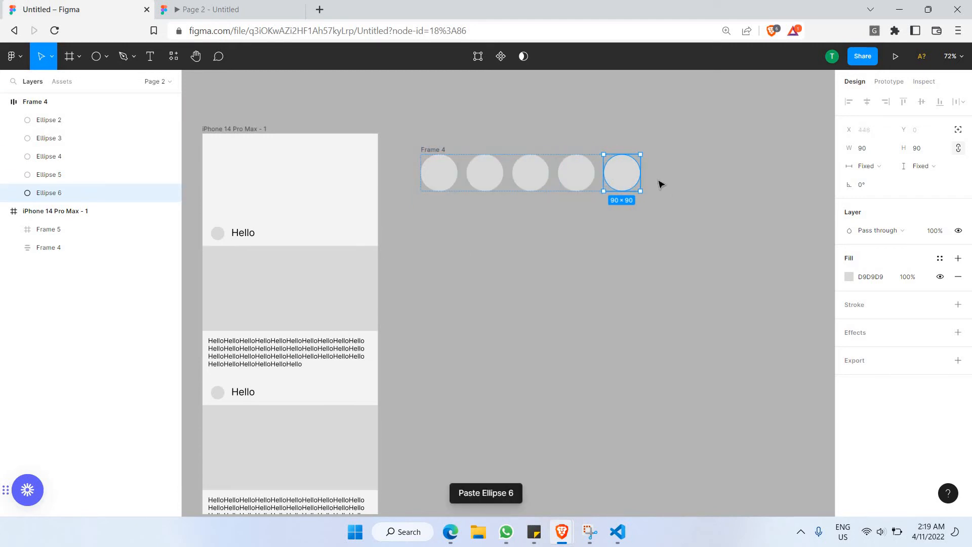
key(super+n)
click(667, 218)
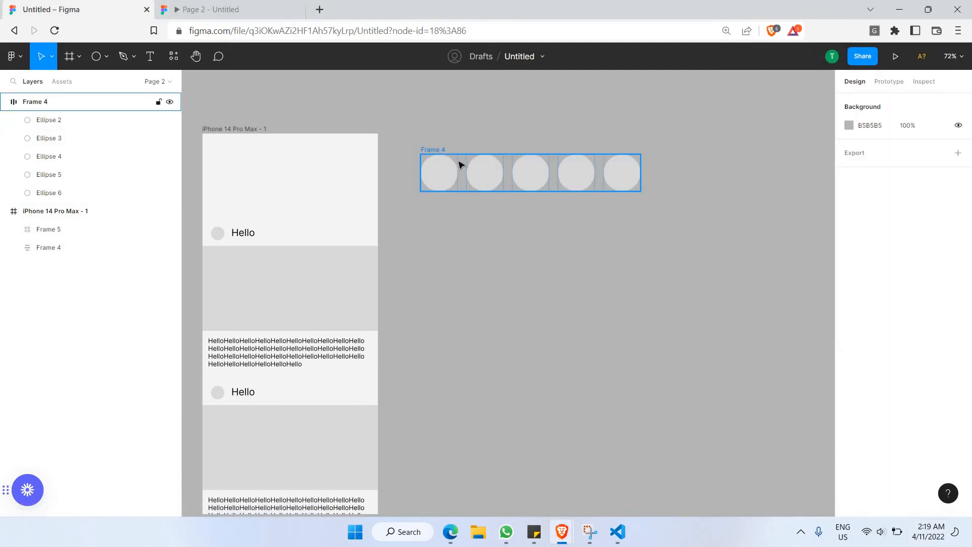
Step: Try to move the row of circles into the 430 × 99 frame above the posts
drag(461, 164, 408, 187)
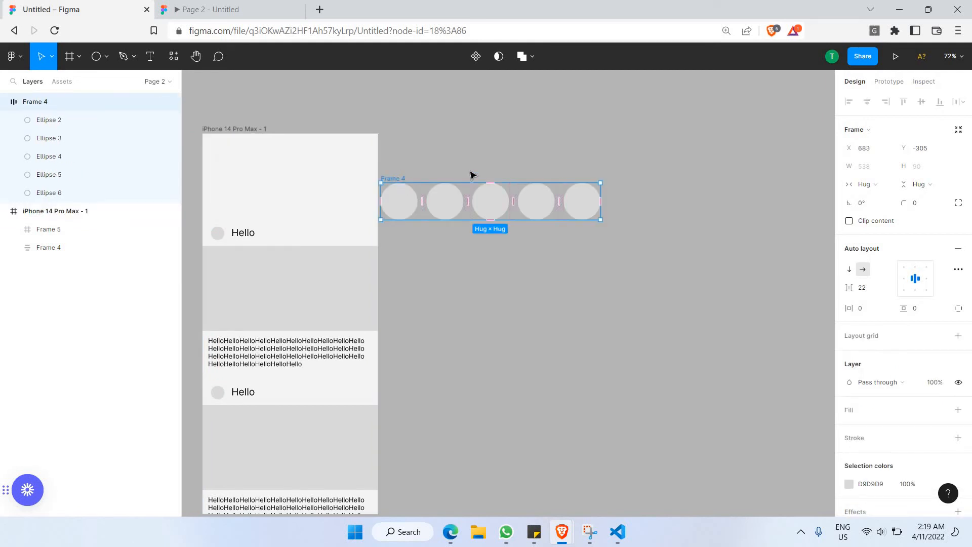
drag(470, 172, 497, 168)
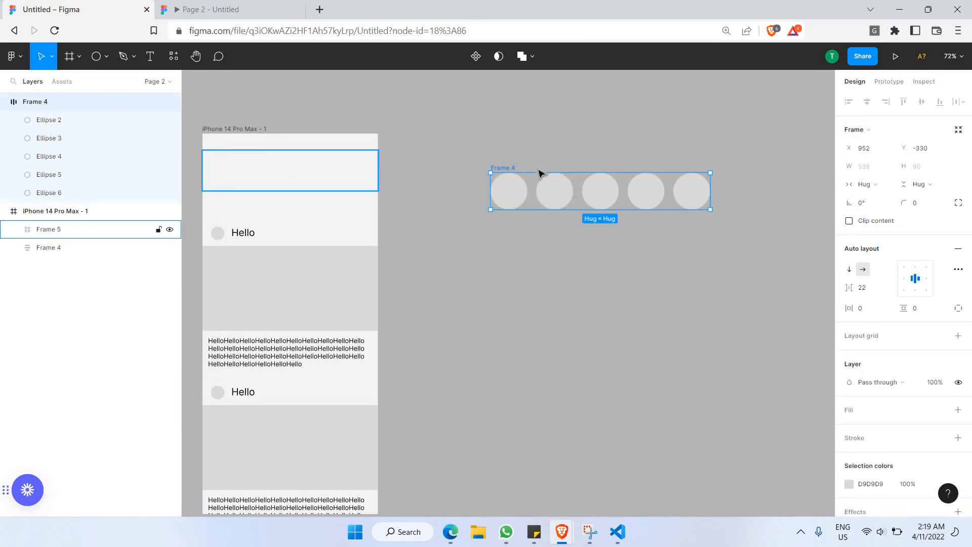
click(512, 152)
Step: Cut the circle row, paste it inside the 430 × 99 frame above the posts, and position it at X 26, Y 4
click(508, 168)
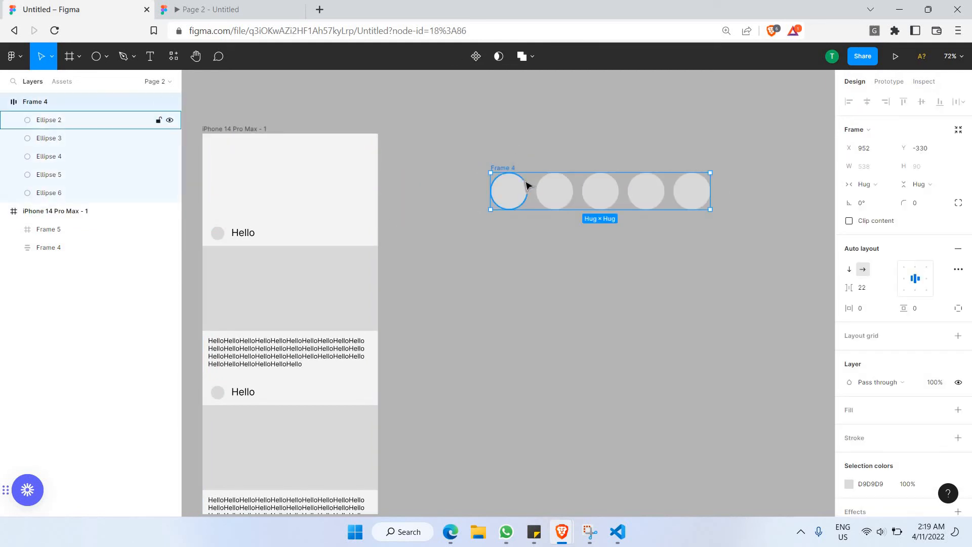
key(Delete)
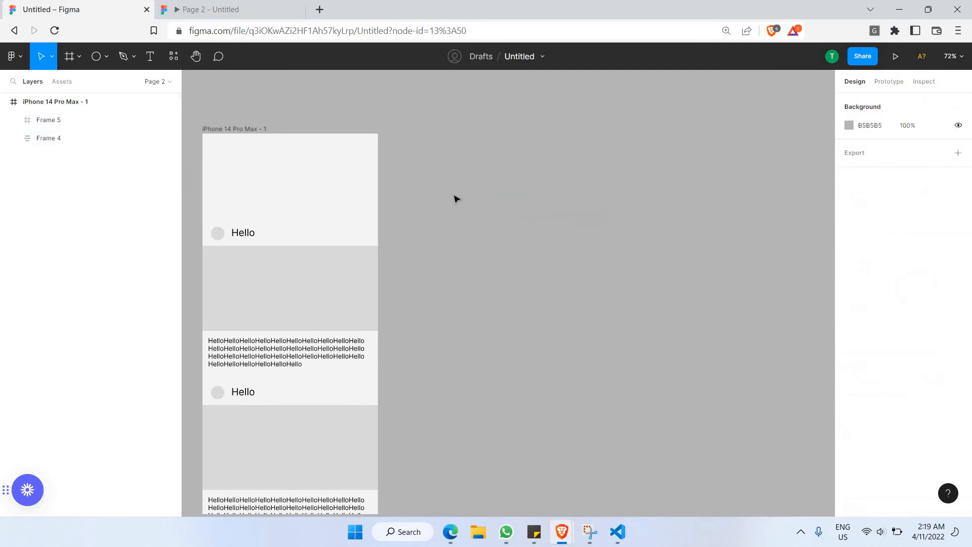
click(250, 166)
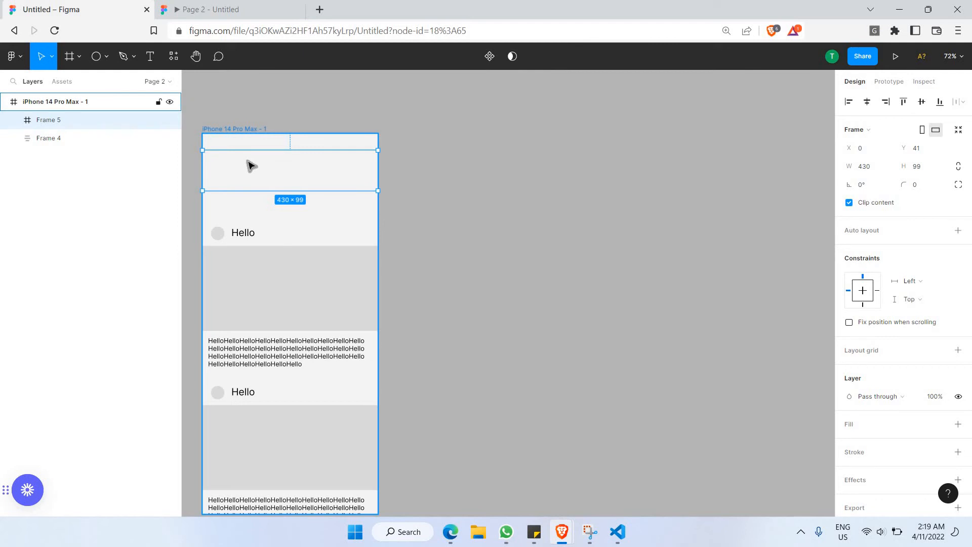
key(ctrl+v)
scroll(341, 160, left, 3)
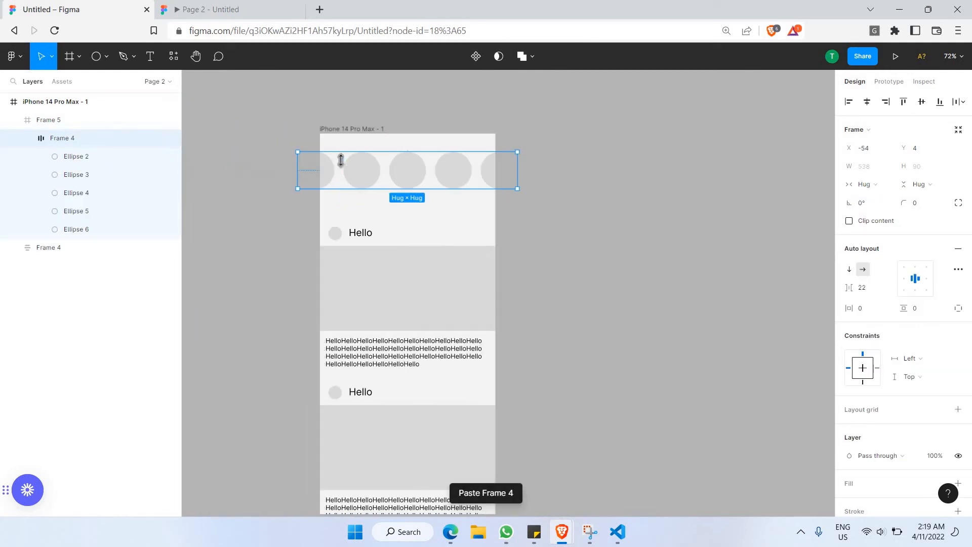
drag(352, 177, 363, 177)
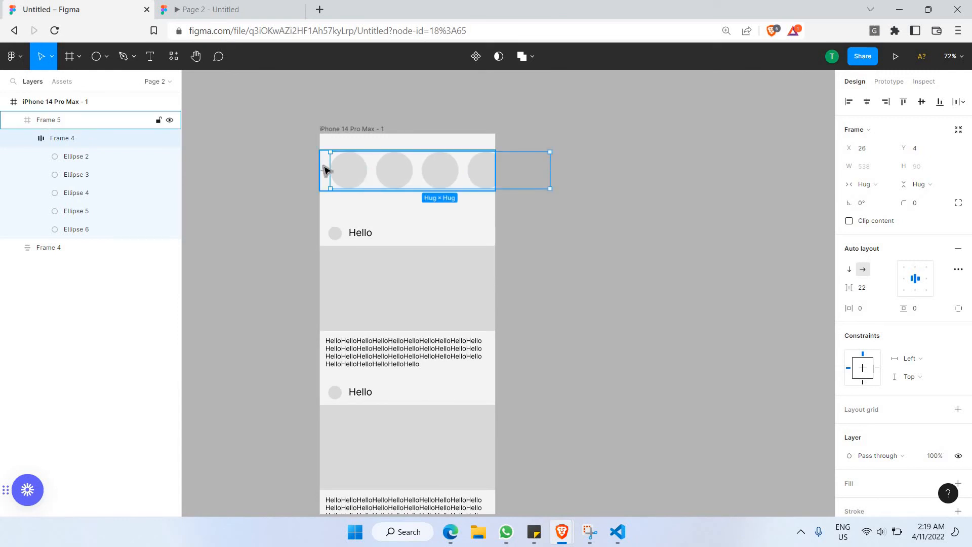
Step: Set the overflow scrolling of the frame containing the circle row to horizontal scrolling
click(327, 169)
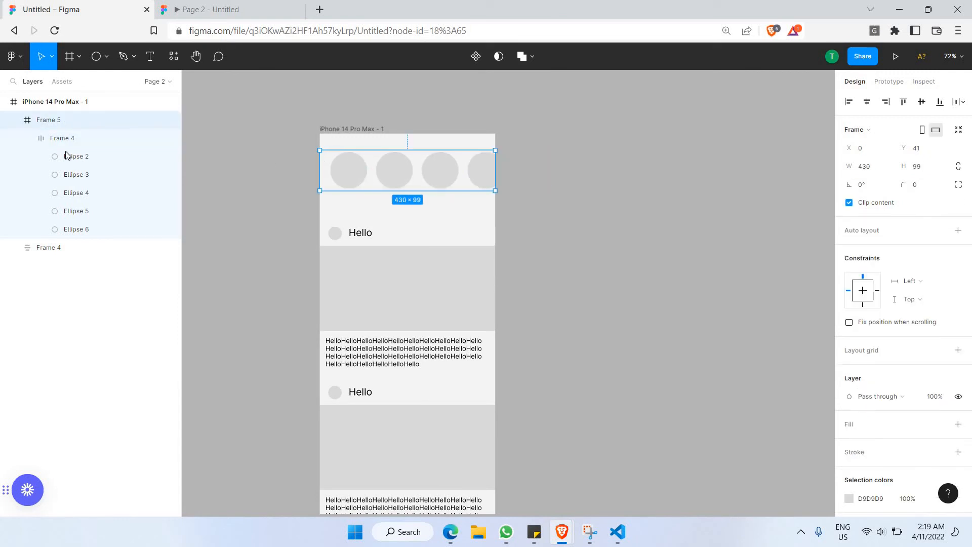
click(31, 139)
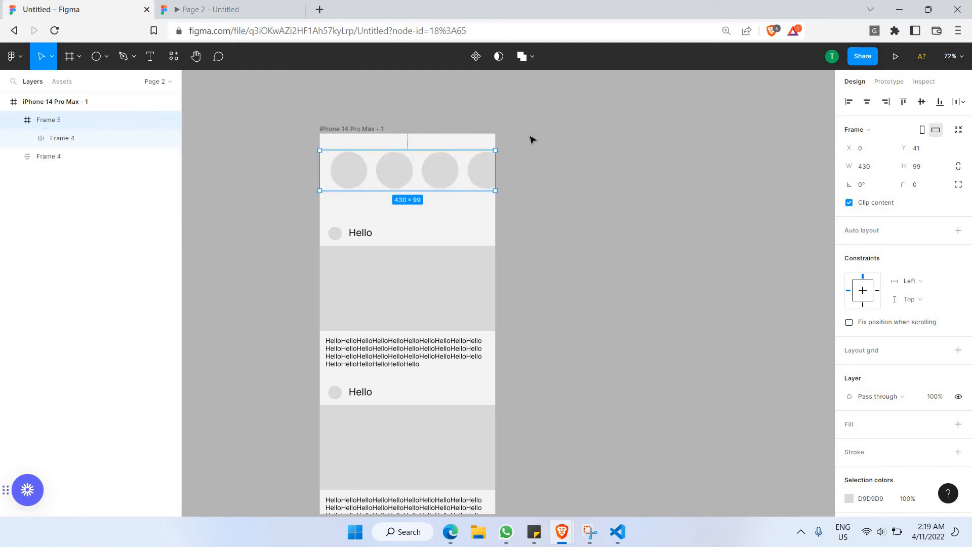
click(888, 82)
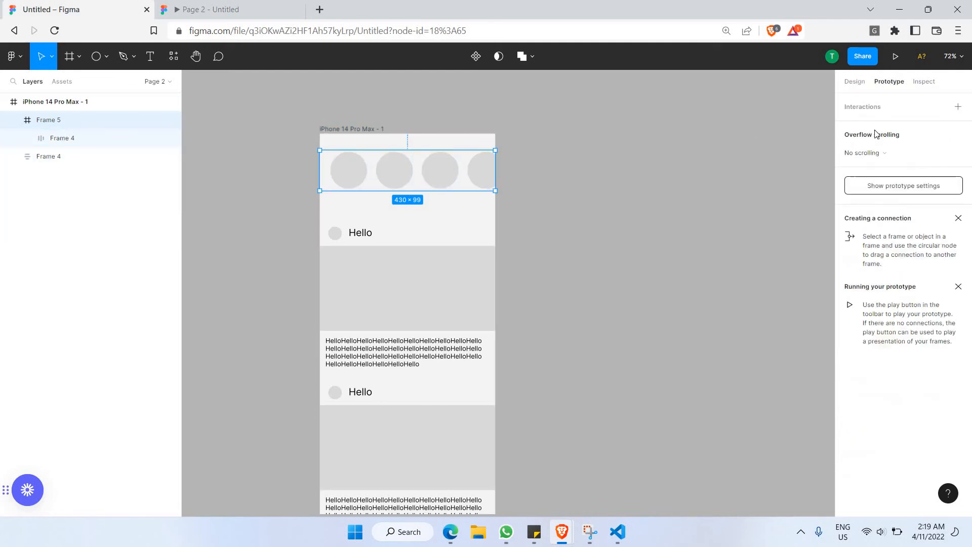
click(876, 156)
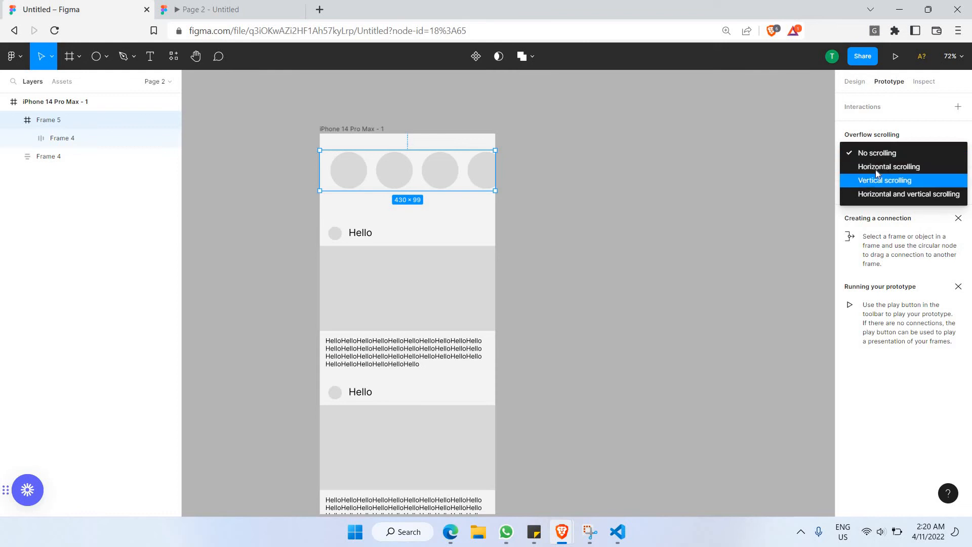
click(876, 171)
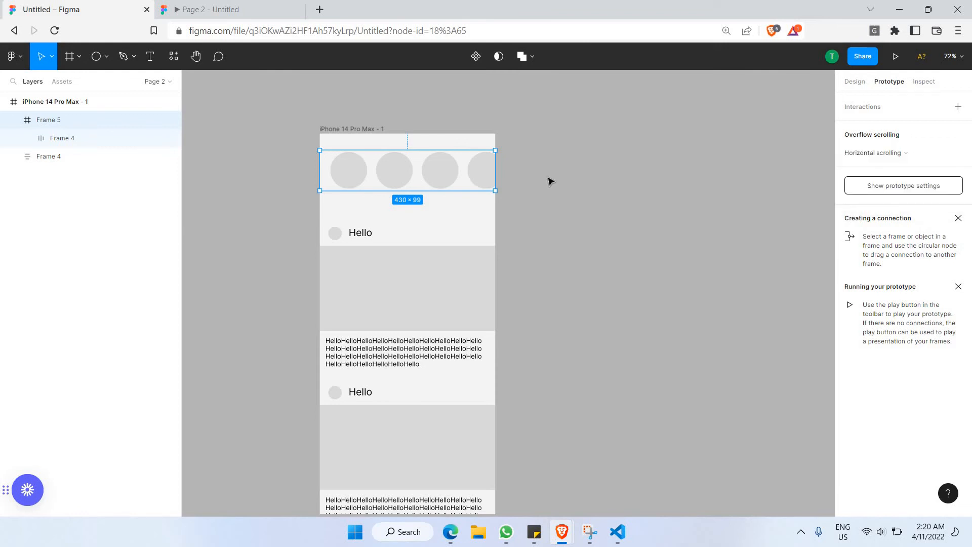
Step: Check the iPhone prototype briefly and return to the design file
click(550, 181)
click(226, 7)
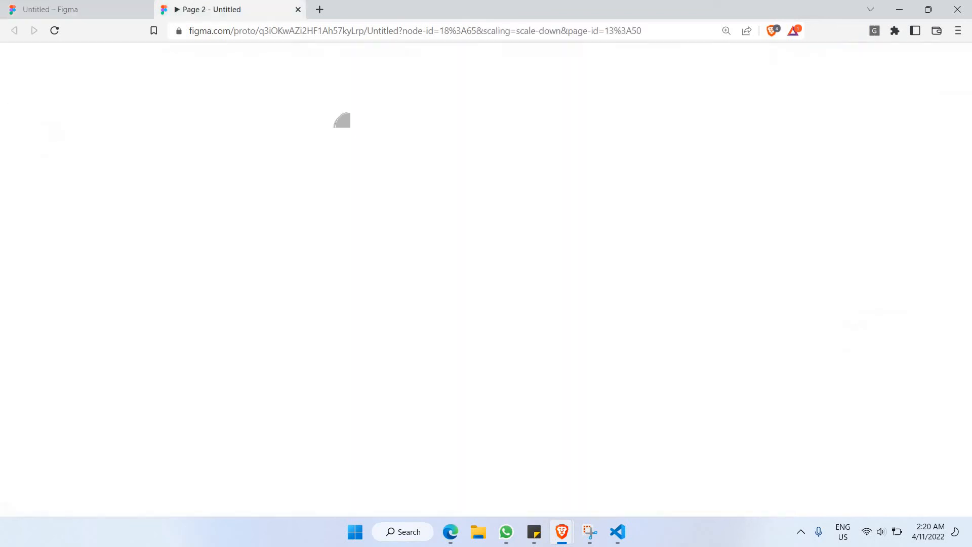
click(94, 6)
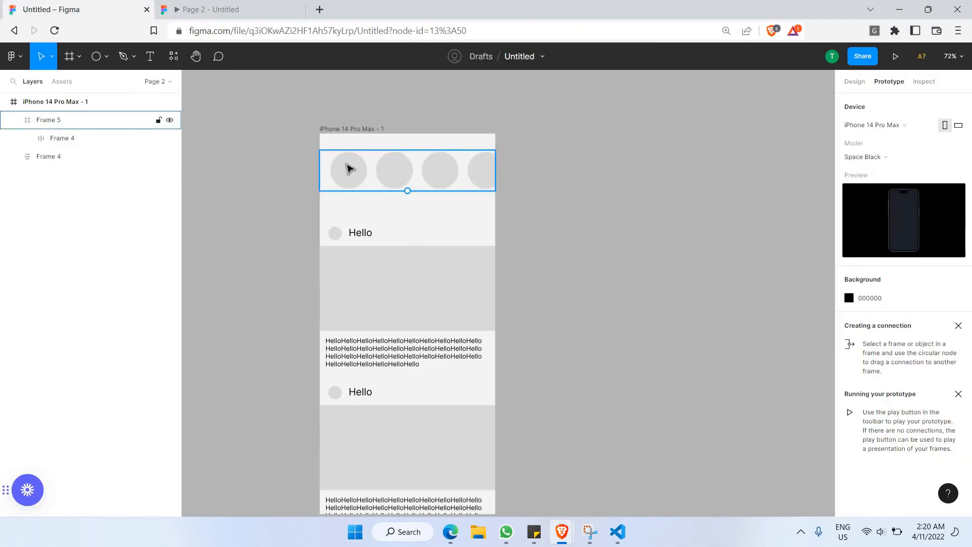
Step: Move the frame with the circle row down to sit just above the first post
click(71, 119)
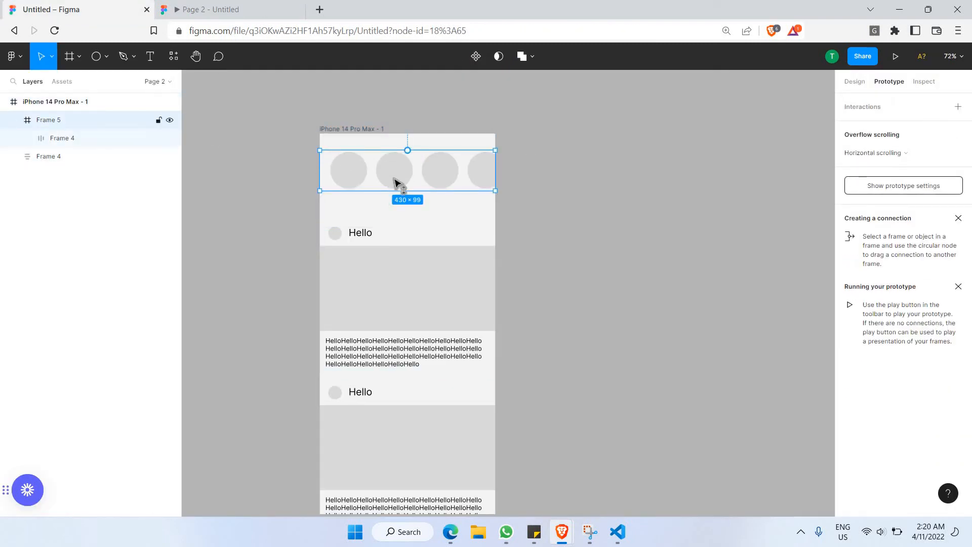
drag(396, 183, 404, 235)
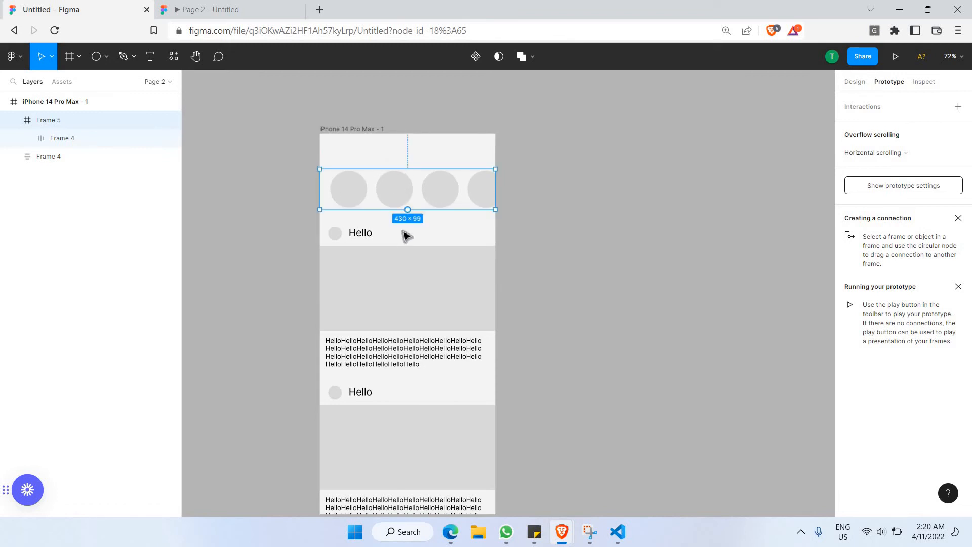
Step: Test the circle row's horizontal scrolling in the iPhone prototype and return to the design file
click(259, 6)
drag(436, 132, 90, 127)
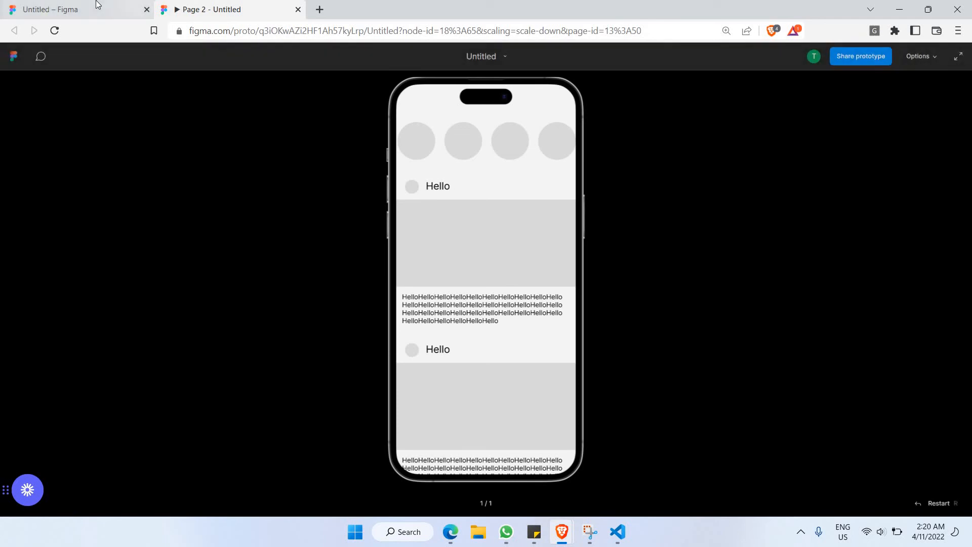
click(133, 7)
Step: Examine the bottom menu of the finished Instagram design on Page 1 and return to Page 2
click(13, 120)
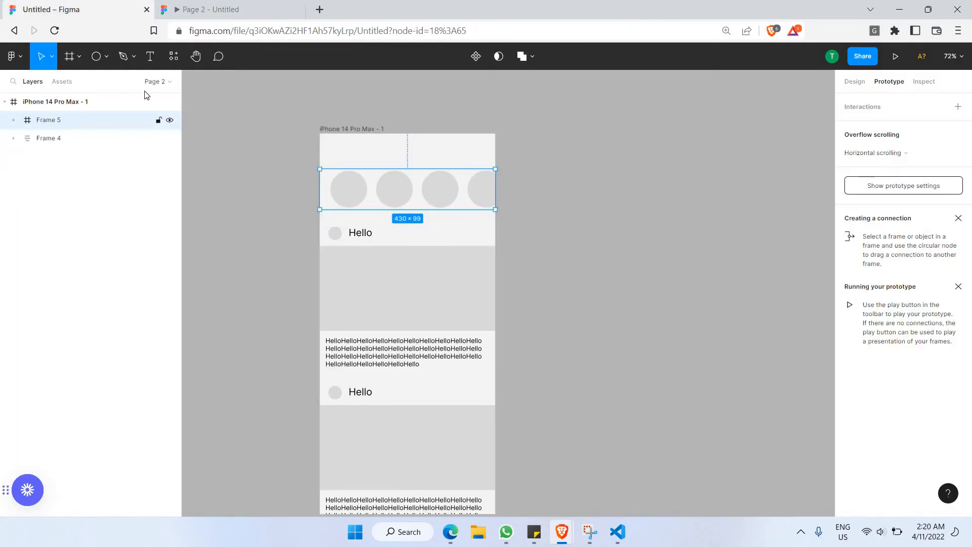
click(158, 81)
click(33, 122)
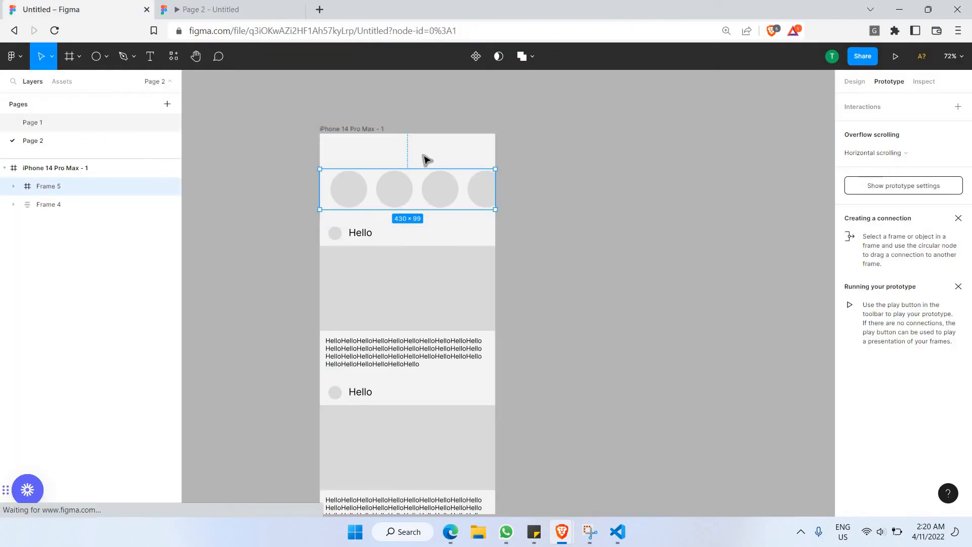
scroll(452, 385, down, 1)
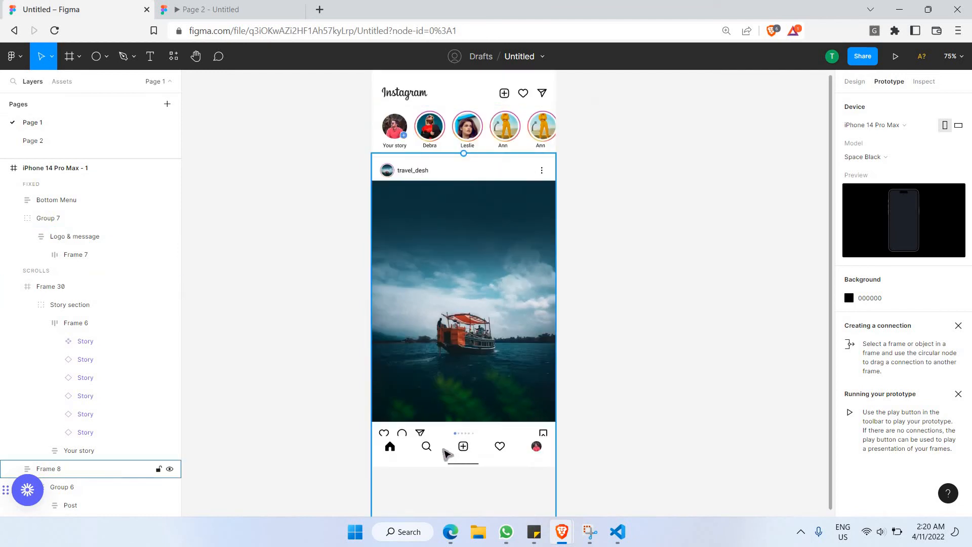
click(446, 454)
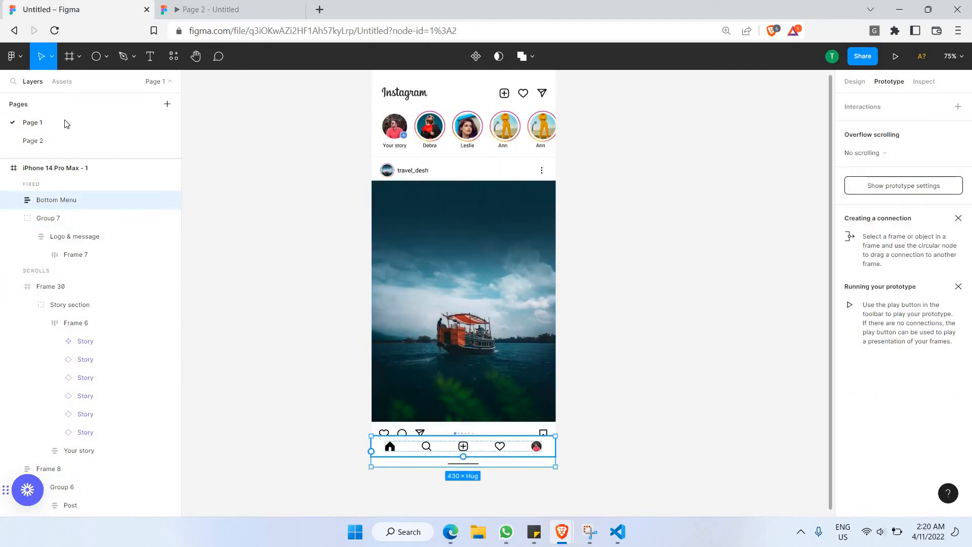
click(38, 141)
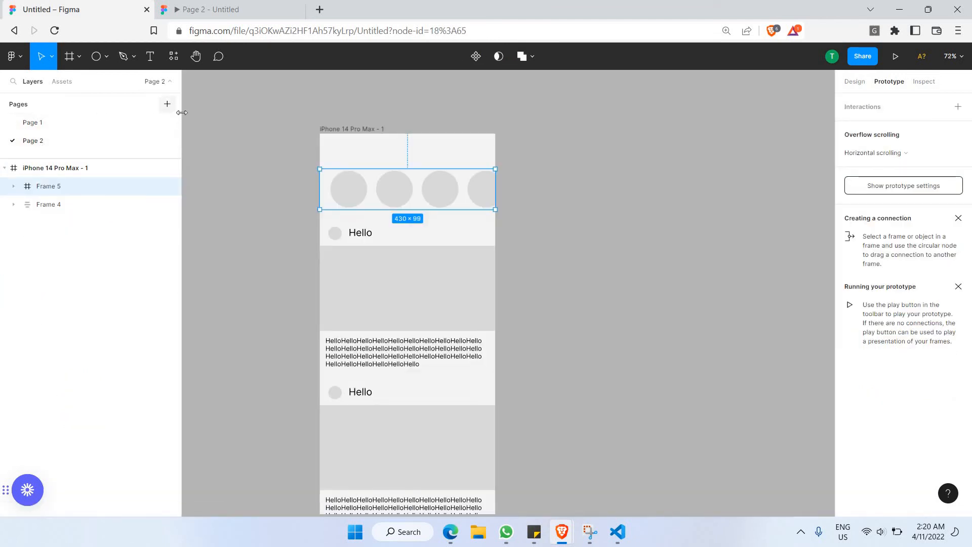
Step: Paste the copied bottom menu into the iPhone 14 Pro Max frame and move it to the frame's bottom edge at Y 860
scroll(293, 276, down, 1)
click(282, 243)
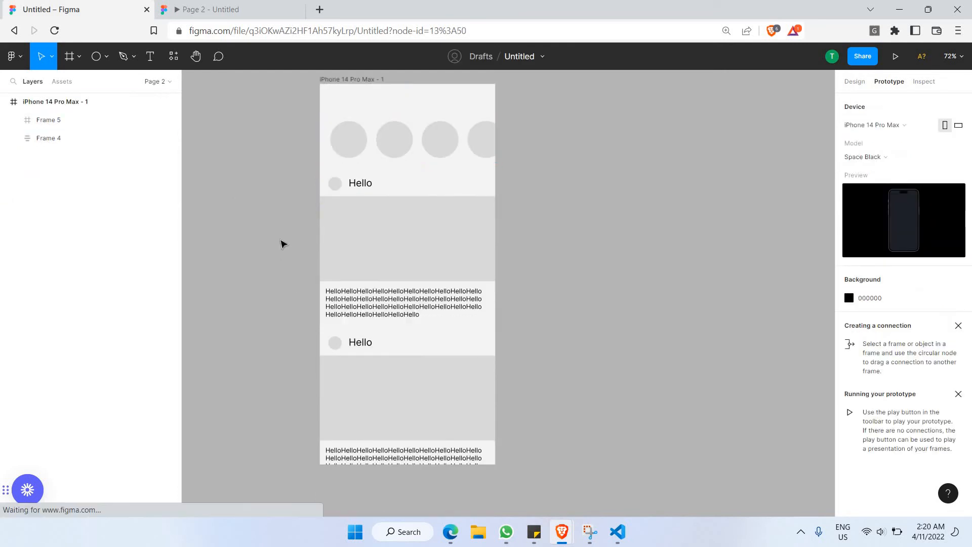
key(ctrl+v)
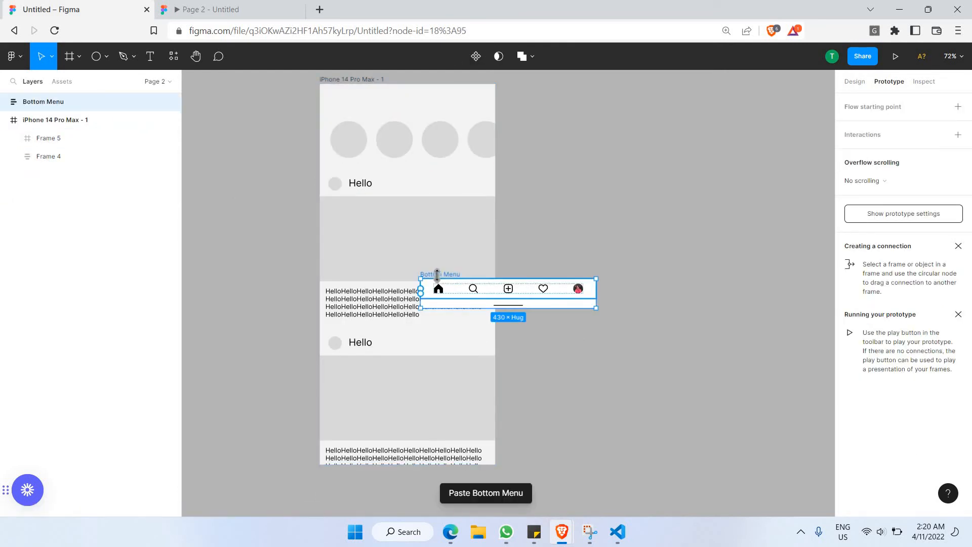
drag(440, 284, 338, 258)
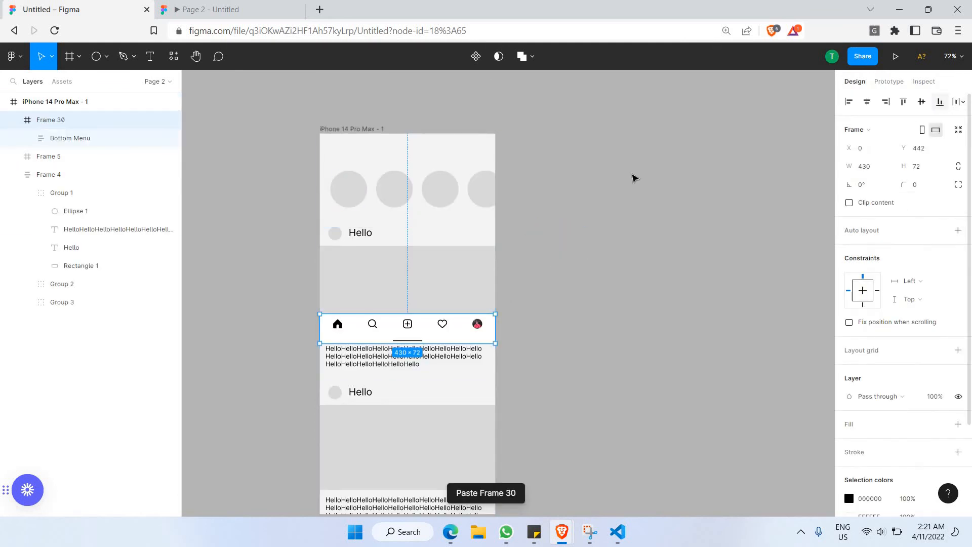
scroll(438, 400, down, 3)
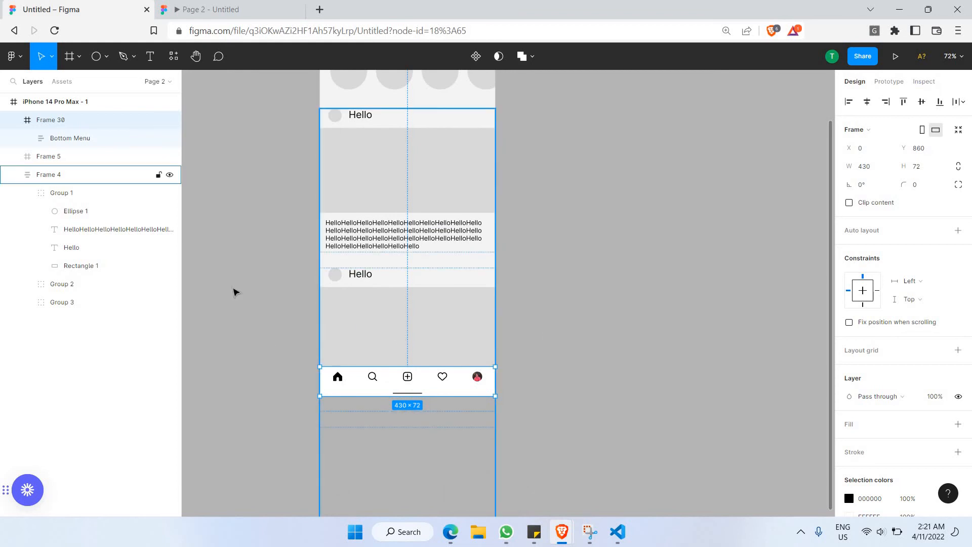
Step: Test how the bottom menu behaves while scrolling the feed in the iPhone prototype
click(248, 5)
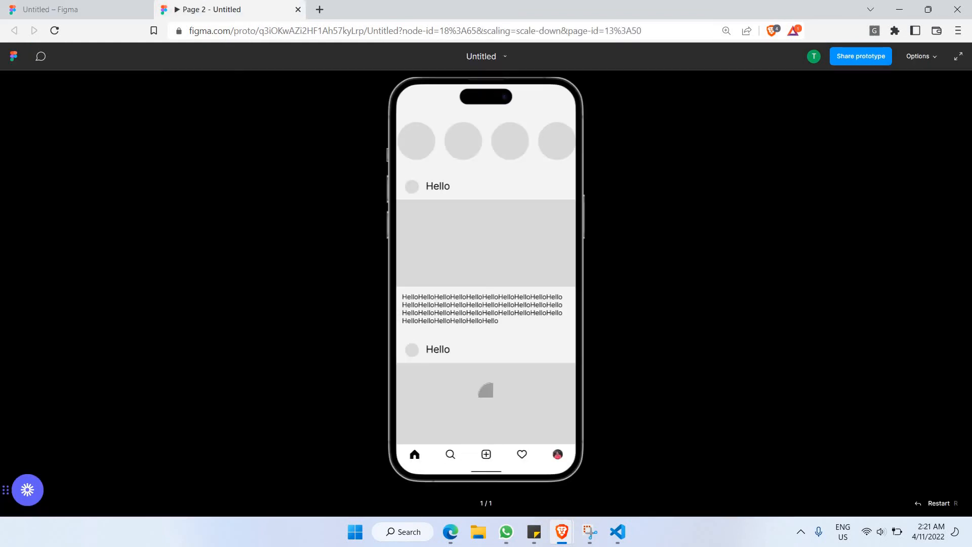
scroll(485, 279, down, 3)
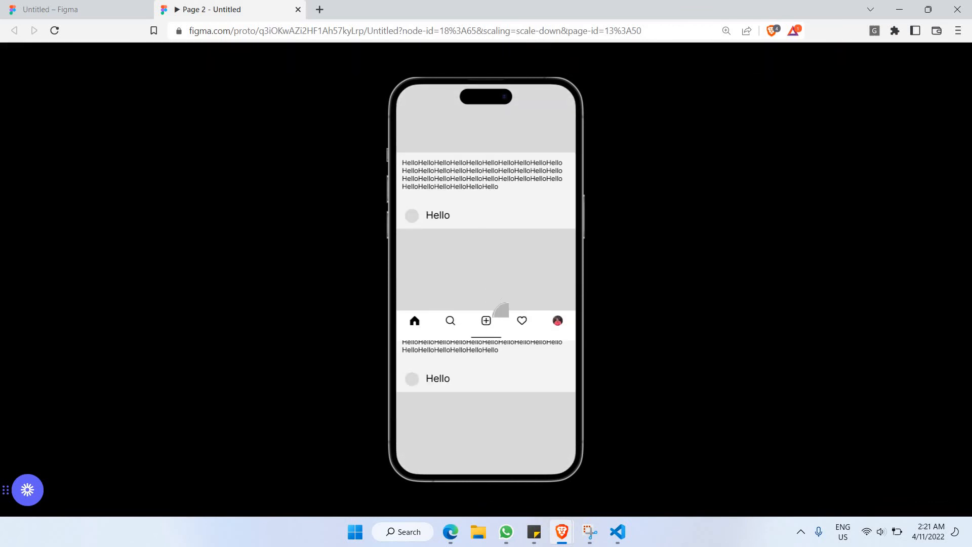
scroll(494, 283, down, 1)
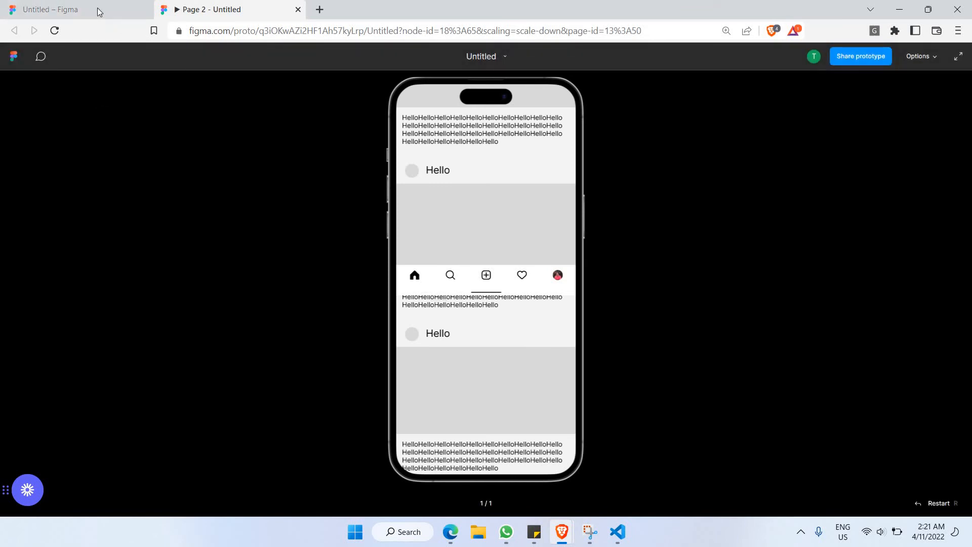
Step: Return to the design file and fix the bottom menu frame's position when scrolling
key(ctrl+shift+Tab)
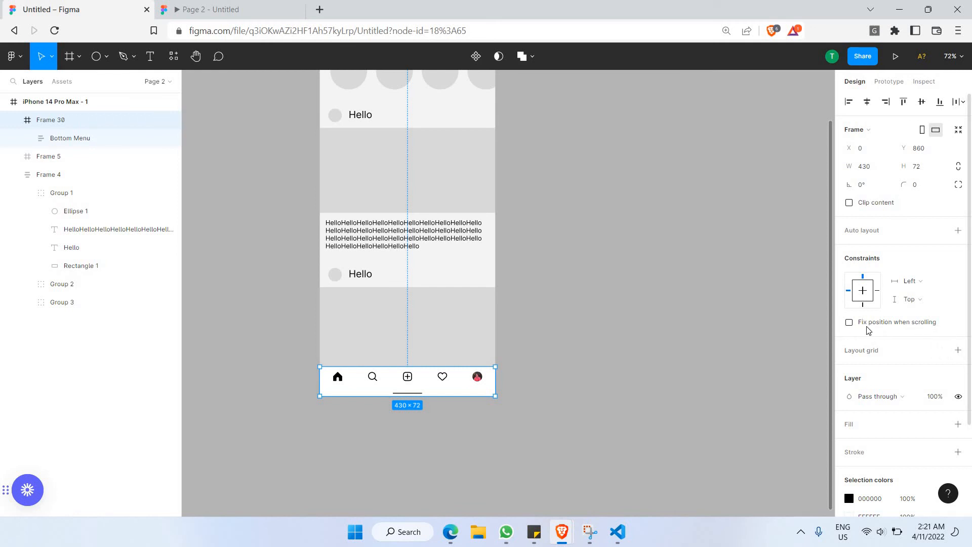
mouse_move(861, 328)
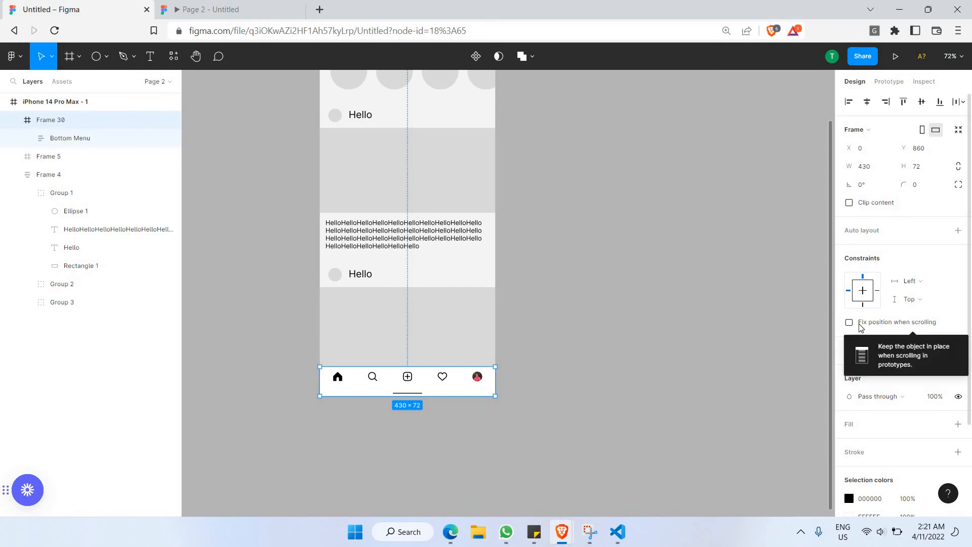
click(898, 326)
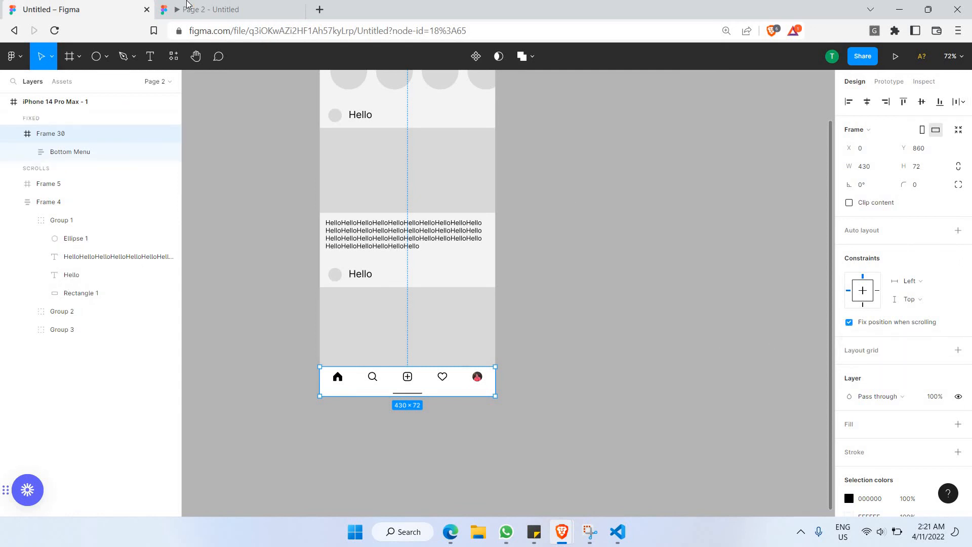
Step: Test scrolling the posts behind the fixed bottom menu in the iPhone prototype and return to the design file
key(ctrl+Tab)
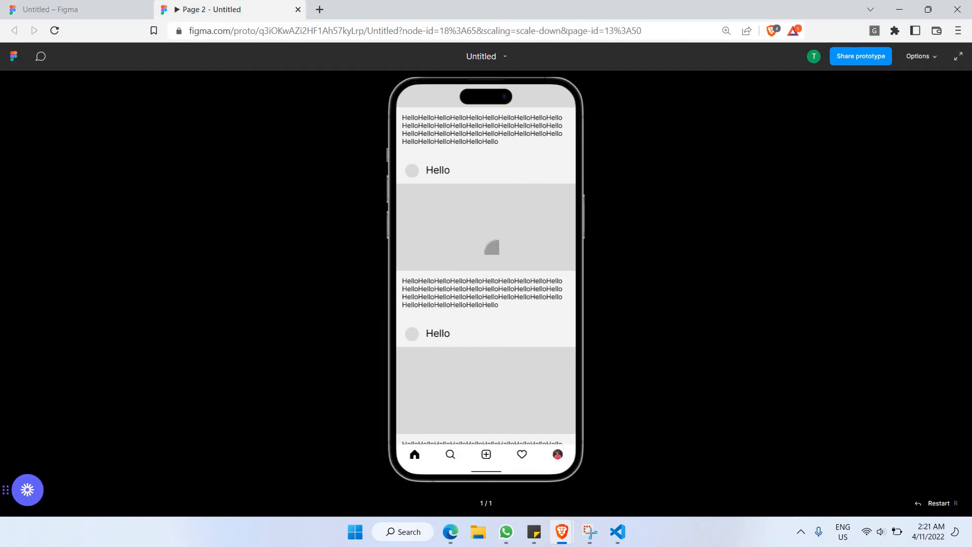
scroll(477, 299, up, 1)
drag(476, 298, 523, 149)
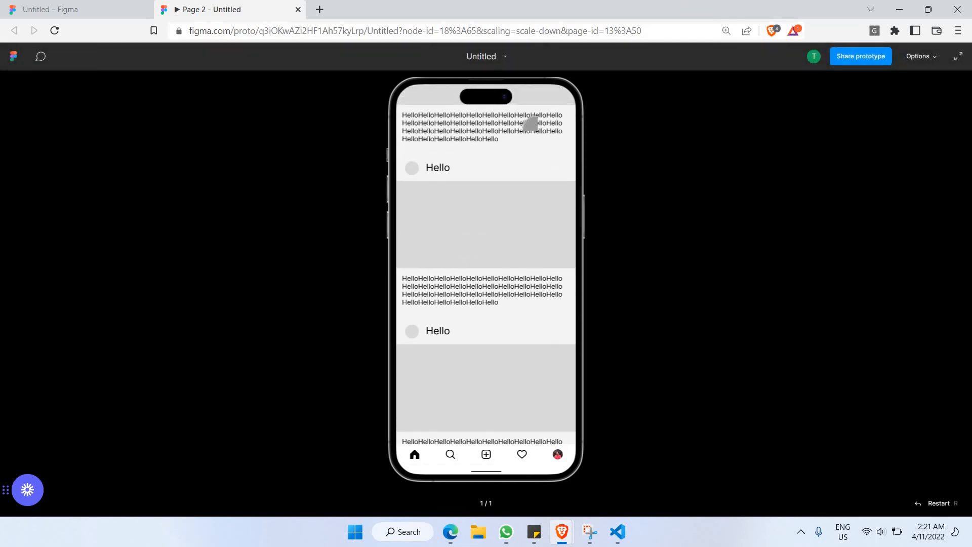
drag(549, 263, 561, 171)
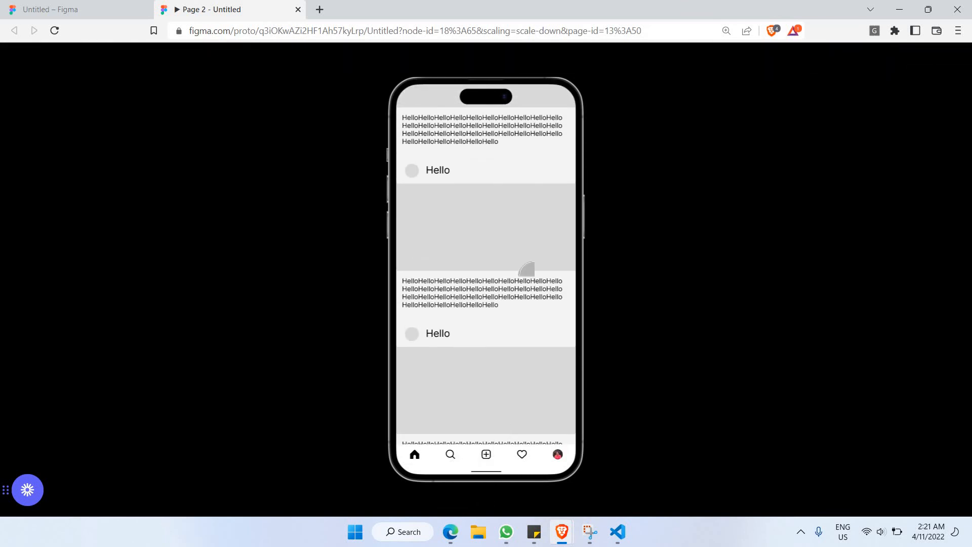
drag(498, 500, 528, 136)
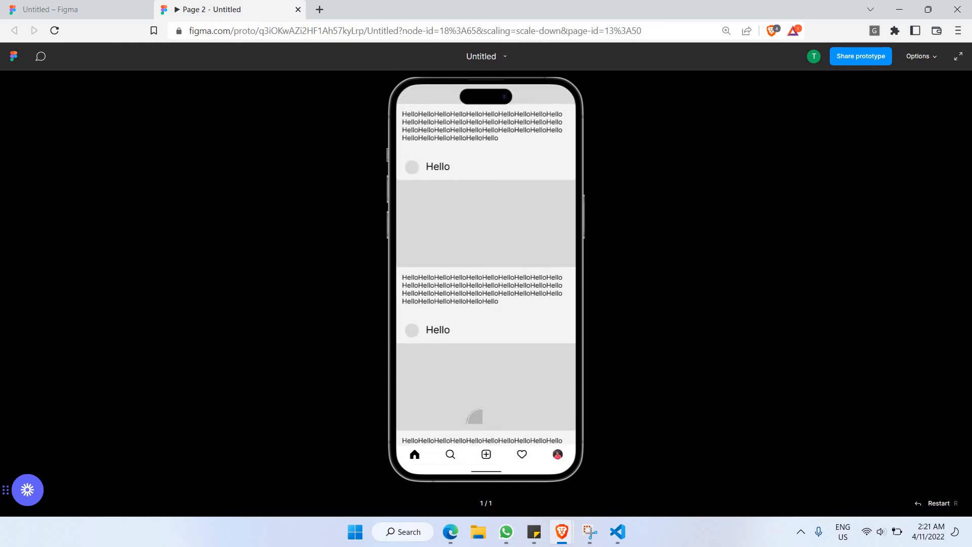
drag(484, 423, 527, 238)
drag(475, 388, 471, 166)
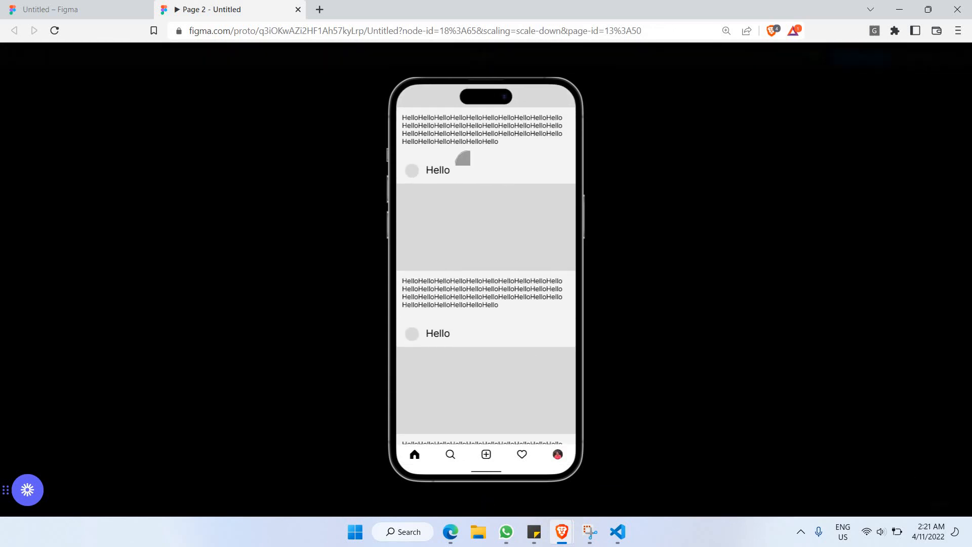
drag(468, 313, 510, 148)
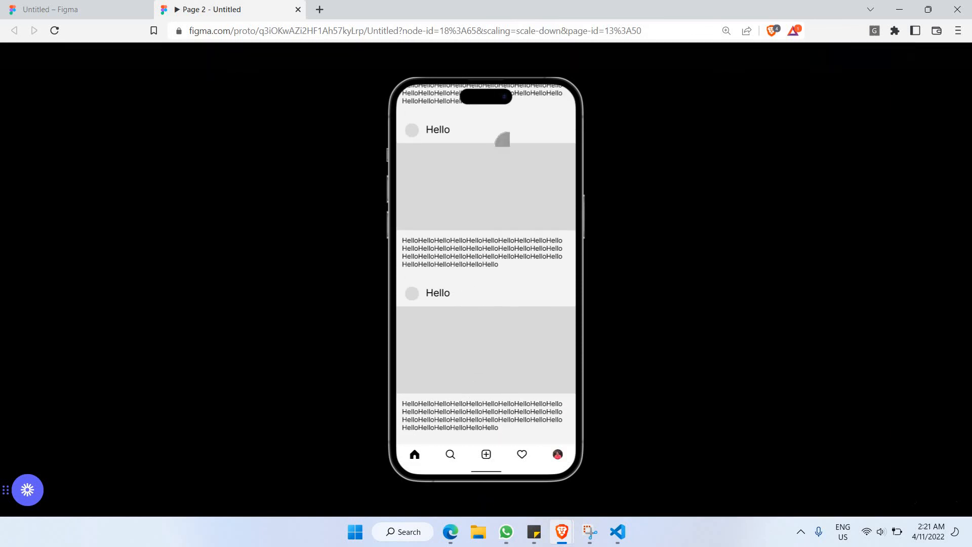
drag(493, 324, 517, 182)
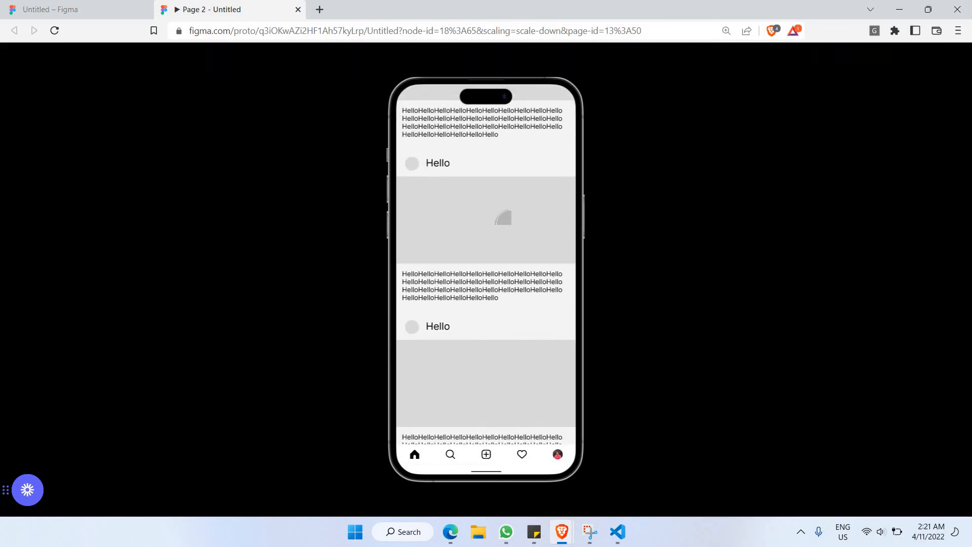
click(47, 4)
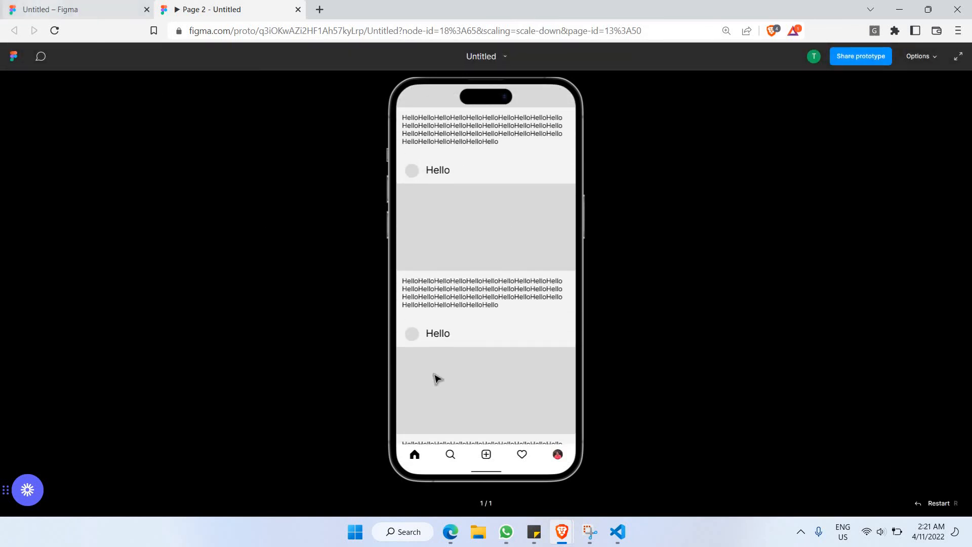
click(408, 324)
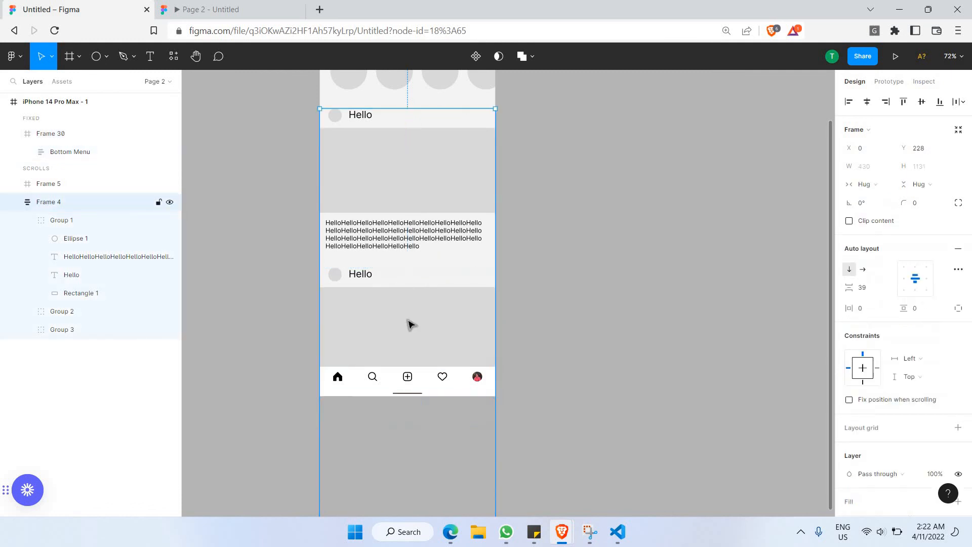
scroll(411, 230, down, 5)
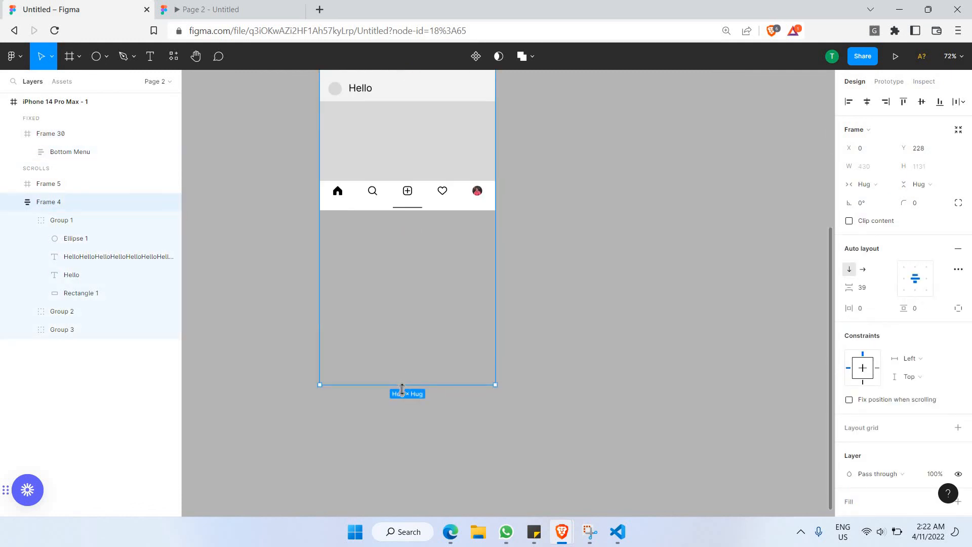
drag(402, 404, 403, 415)
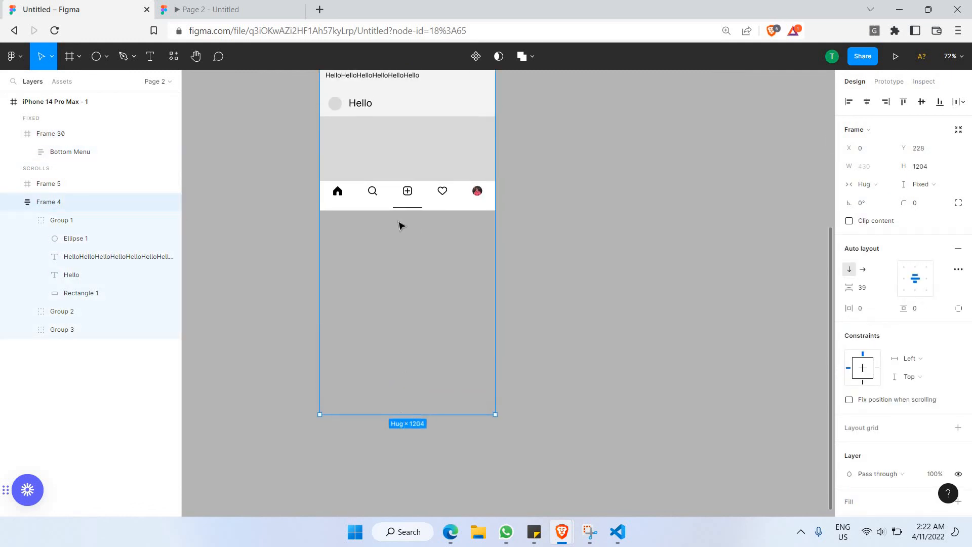
key(ctrl+z)
scroll(364, 203, up, 1)
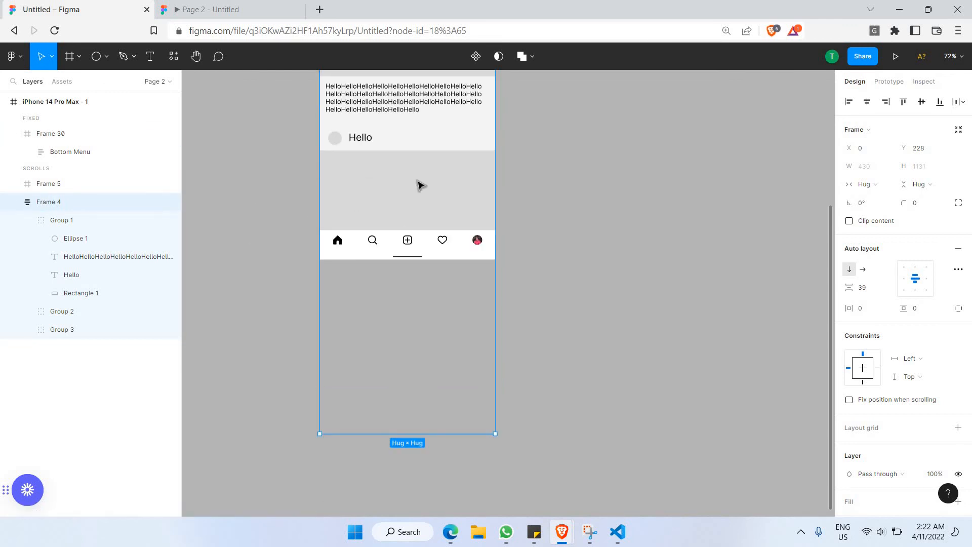
Step: Resize the posts frame by moving its upper edge to Y 181 and extending its lower edge to a height of 1333
scroll(410, 177, up, 5)
scroll(405, 182, up, 2)
drag(394, 157, 409, 237)
scroll(413, 304, down, 8)
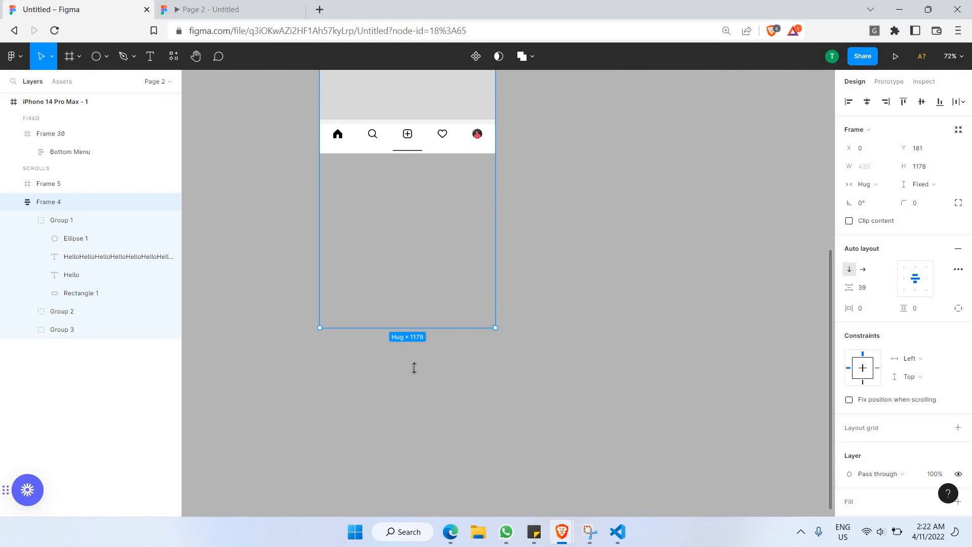
drag(414, 368, 419, 392)
Step: Test scrolling to the end of the last post in the iPhone prototype and return to the design file
click(260, 4)
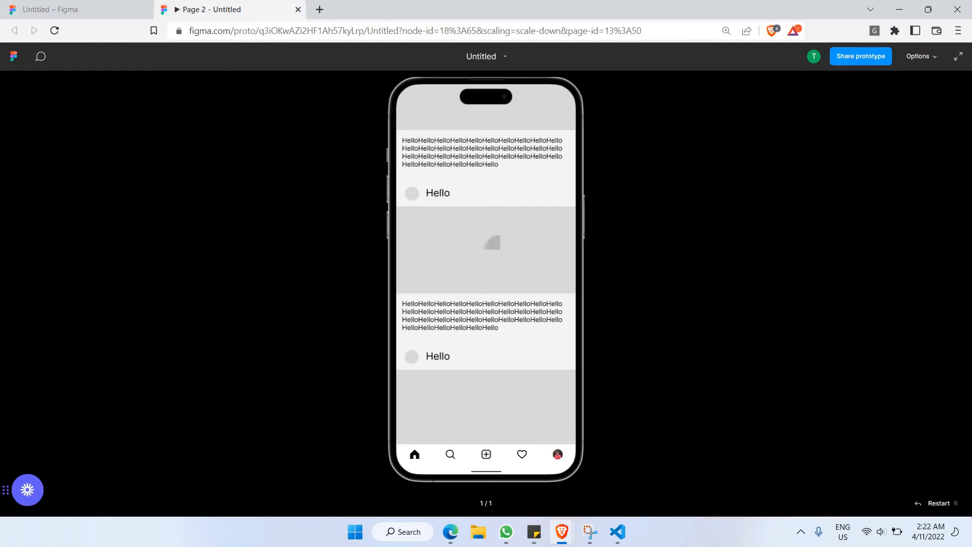
scroll(489, 238, down, 3)
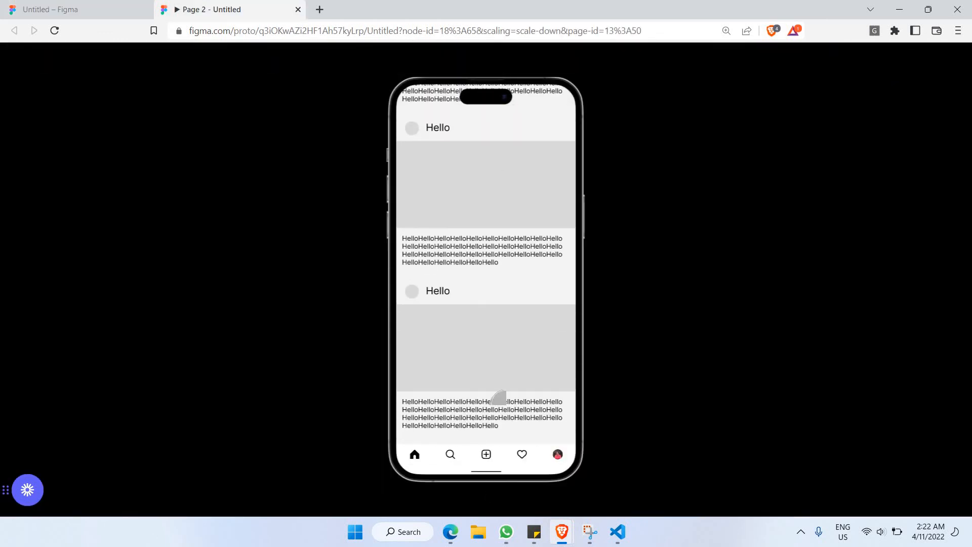
scroll(499, 397, up, 3)
scroll(491, 354, down, 3)
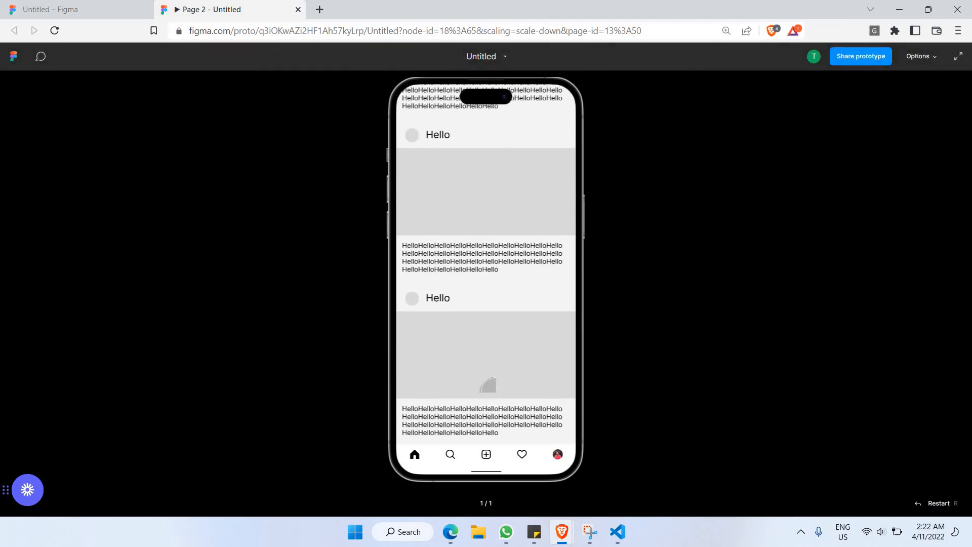
scroll(476, 254, up, 2)
scroll(513, 360, down, 3)
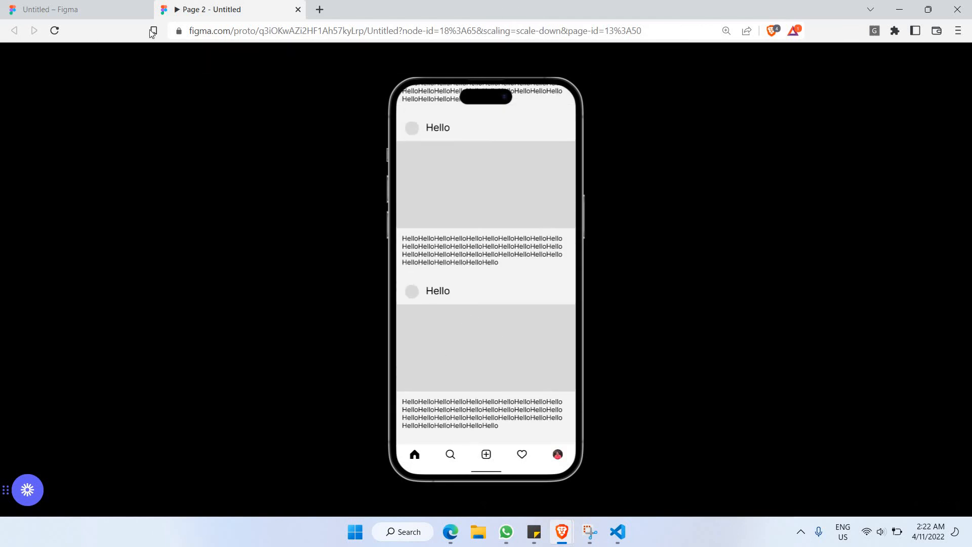
click(87, 10)
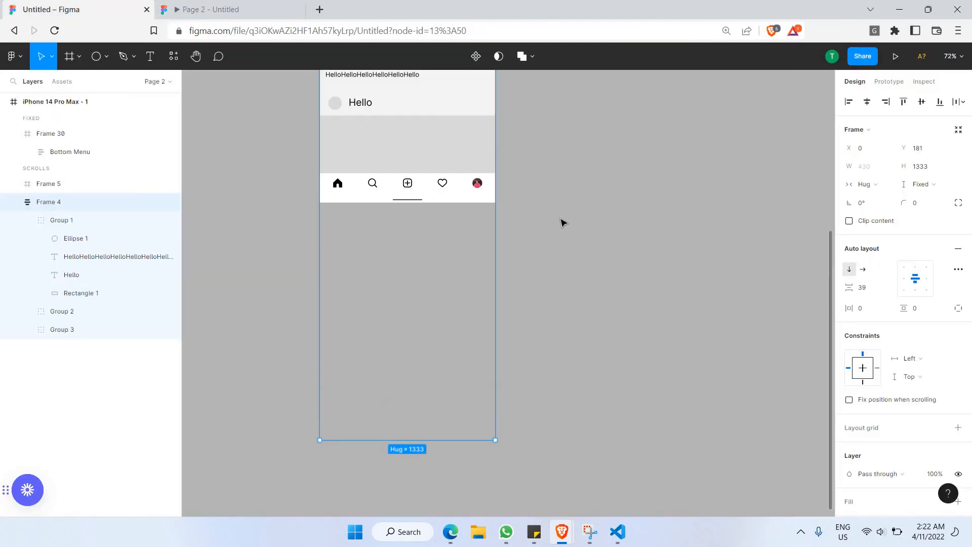
Step: Move the frame with the circle row down to Y 132, closer to the first post
click(558, 223)
scroll(558, 224, up, 4)
drag(420, 270, 414, 293)
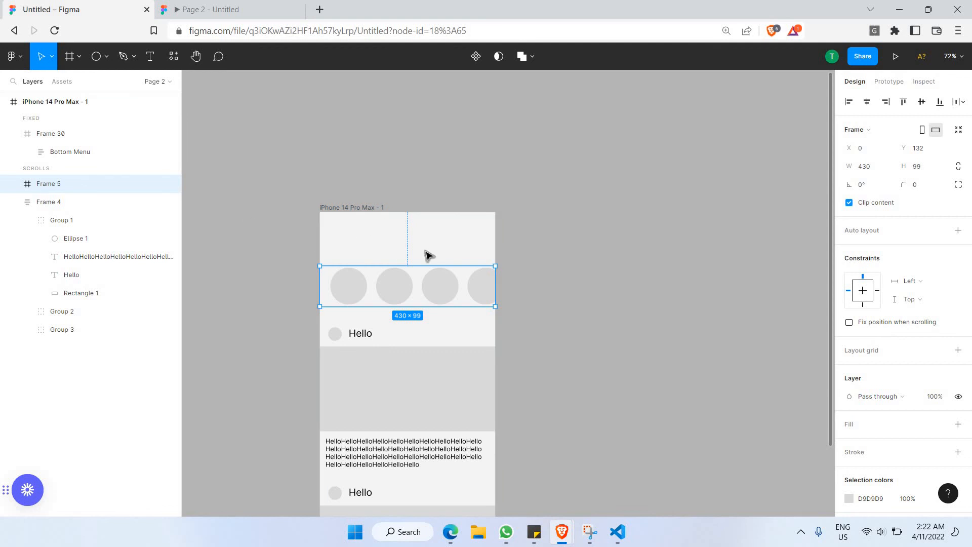
Step: Copy the header group with the Instagram logo and icons from the finished design on Page 1
click(64, 81)
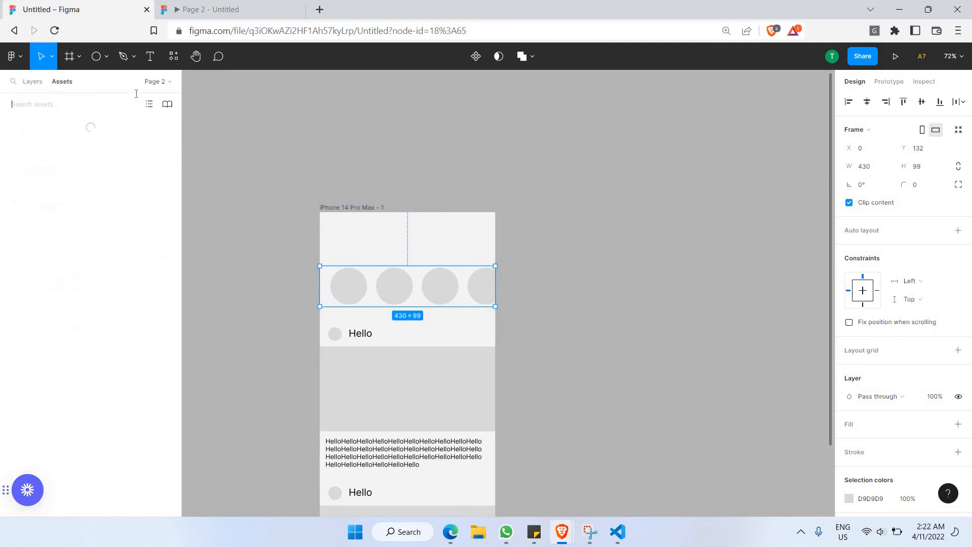
click(166, 82)
click(33, 123)
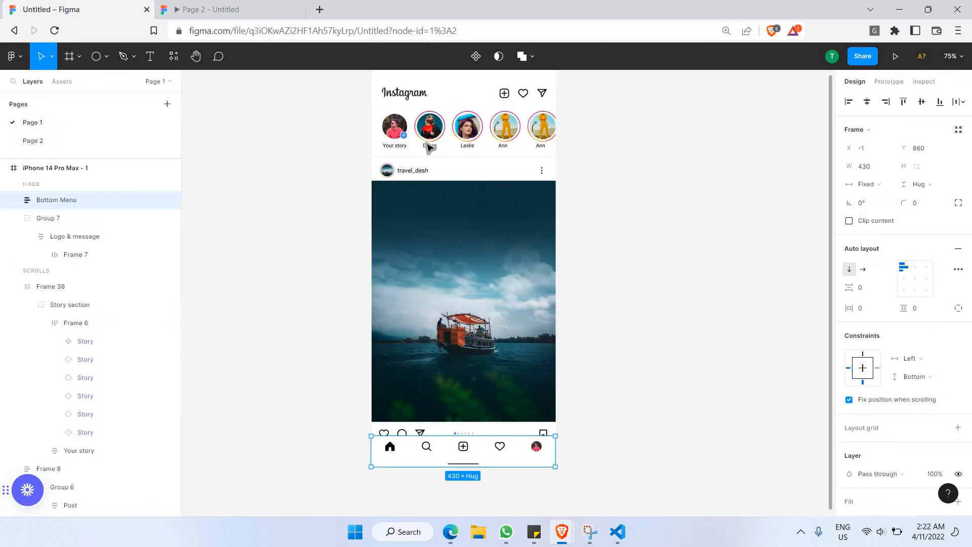
scroll(476, 211, up, 3)
click(476, 211)
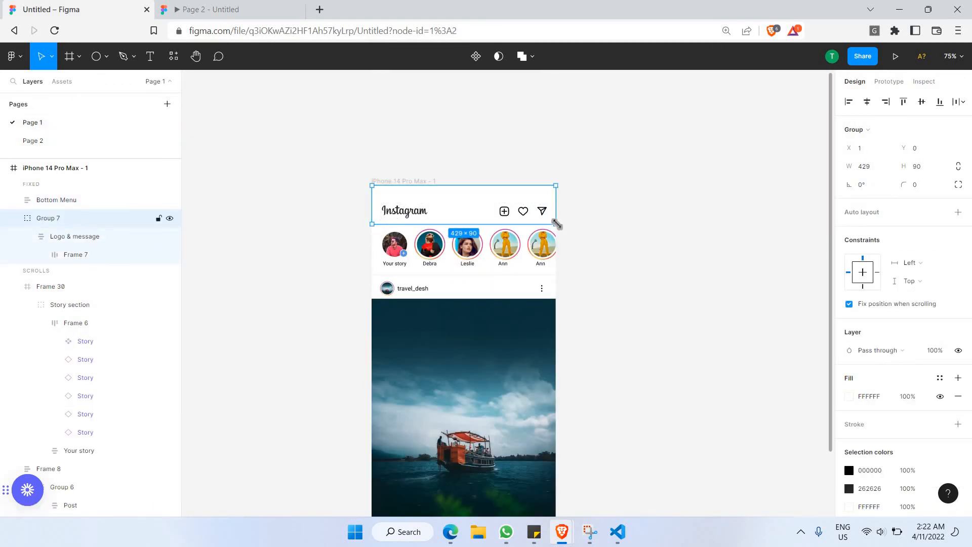
Step: Paste the Instagram header group at the top of the iPhone 14 Pro Max frame on Page 2
click(55, 140)
click(159, 84)
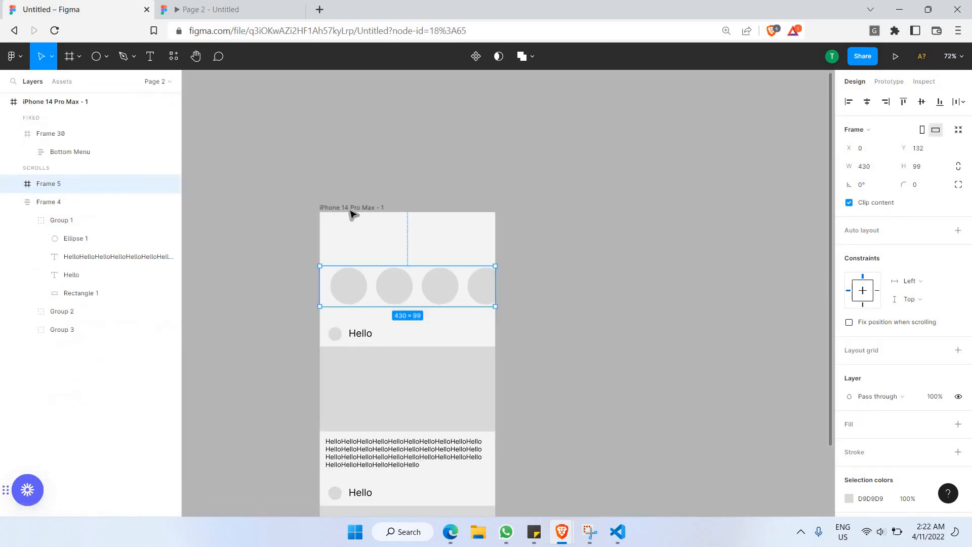
click(349, 208)
key(ctrl+v)
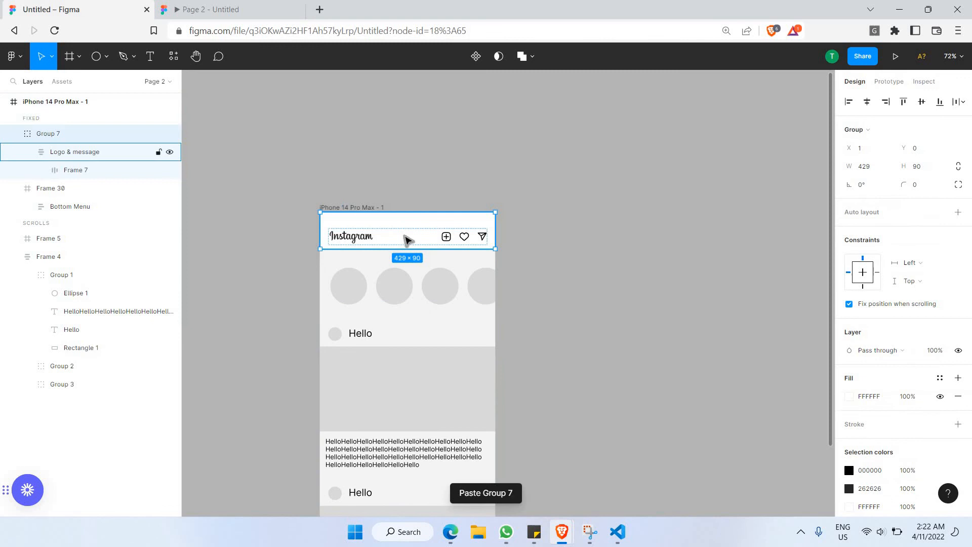
Step: Test the pasted header while scrolling in the iPhone prototype and check its fixed-position setting in the design file
click(227, 7)
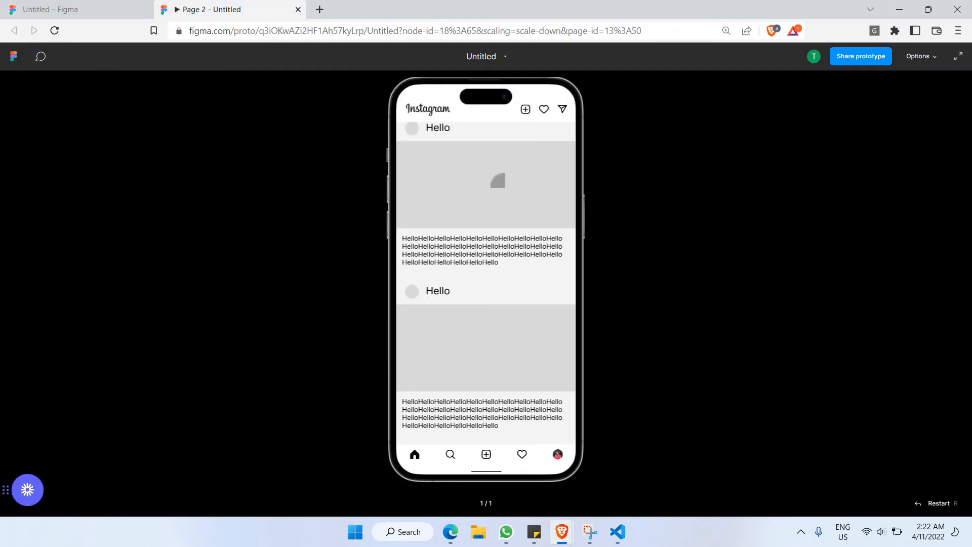
scroll(493, 187, down, 2)
drag(498, 201, 485, 409)
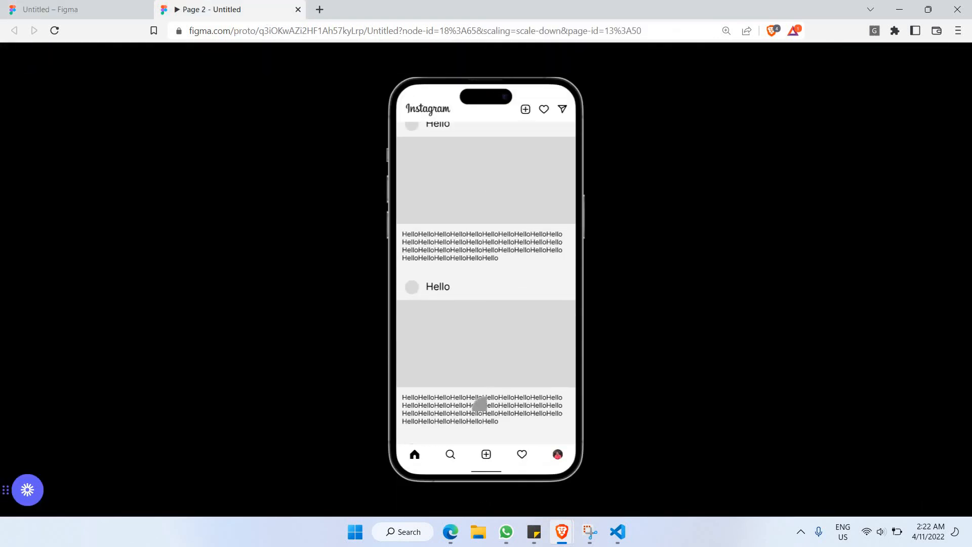
click(100, 5)
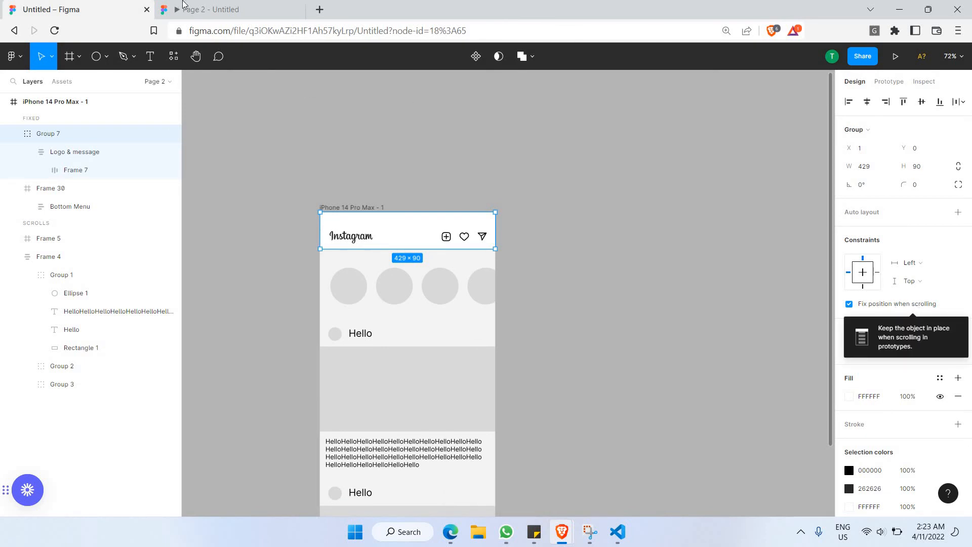
Step: Test the feed's vertical scrolling and the circle row's horizontal scrolling in the iPhone prototype with the header in place
click(198, 9)
scroll(534, 254, down, 2)
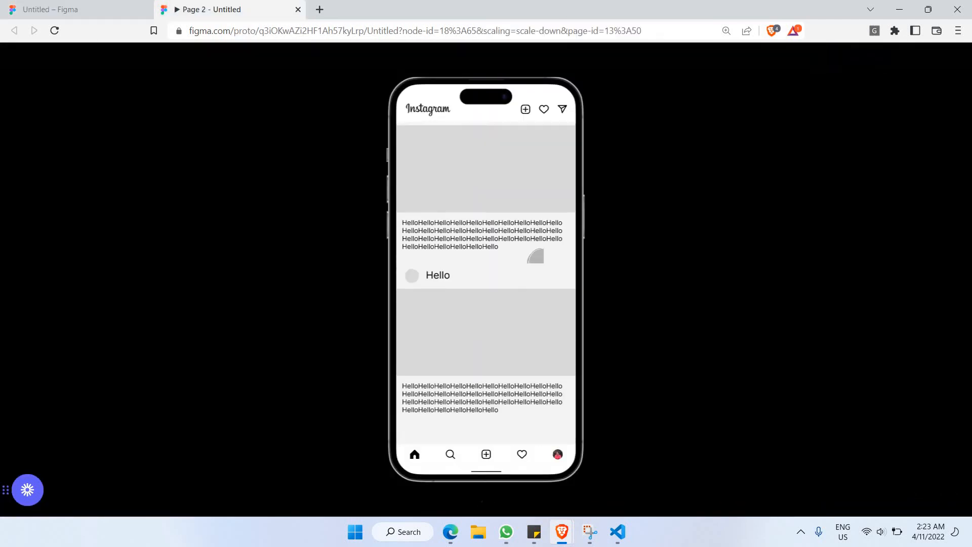
scroll(498, 238, down, 2)
scroll(497, 238, up, 5)
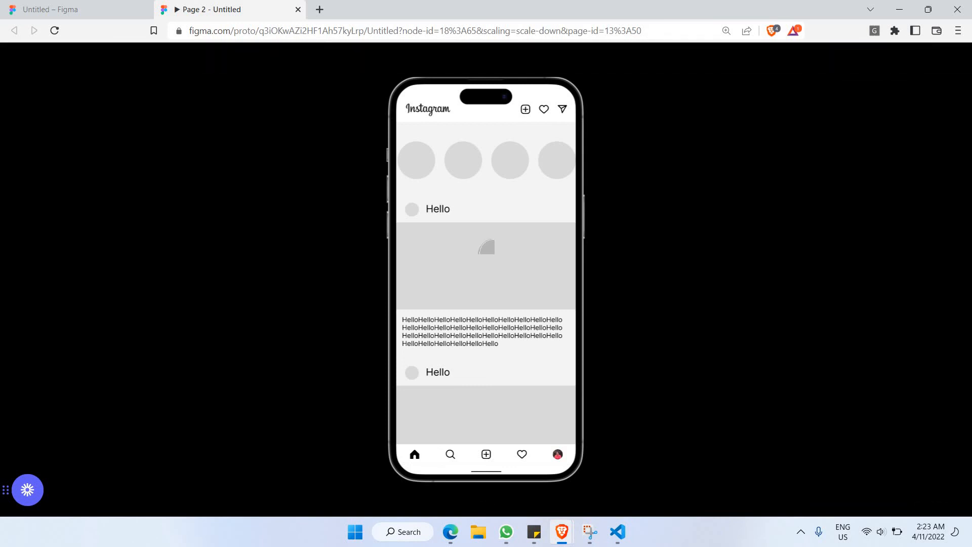
scroll(469, 231, up, 2)
drag(421, 155, 673, 161)
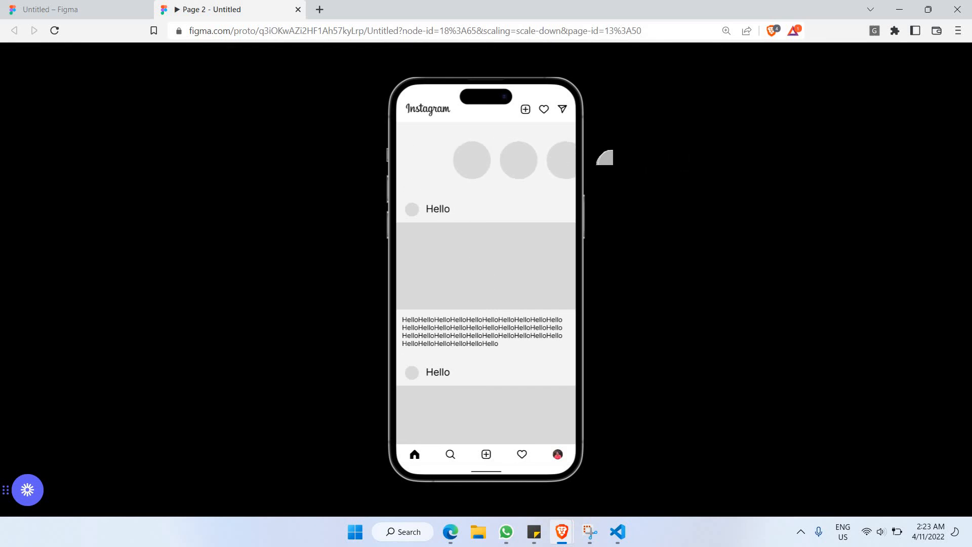